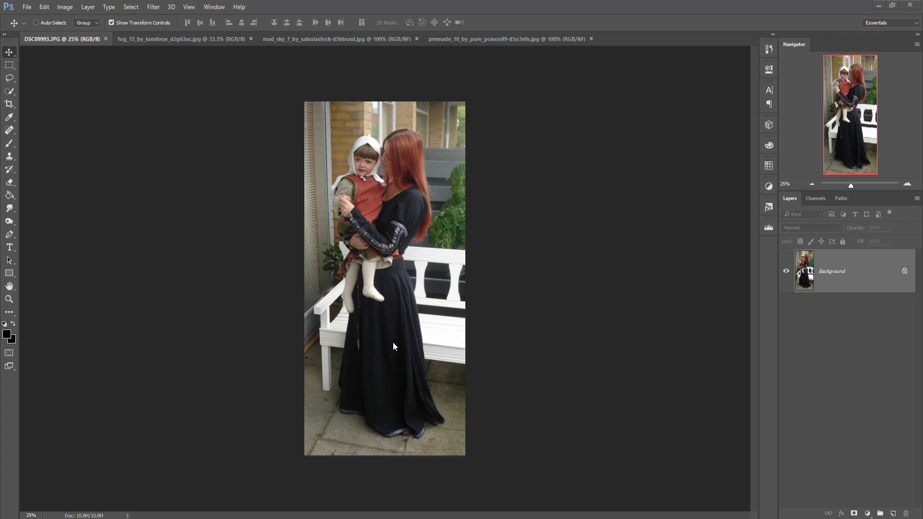
Step: Trace a closed Pen tool path around the outline of the woman and child, from her hair down to the dress hem
{"action": "left_click", "coordinate": [12, 235]}
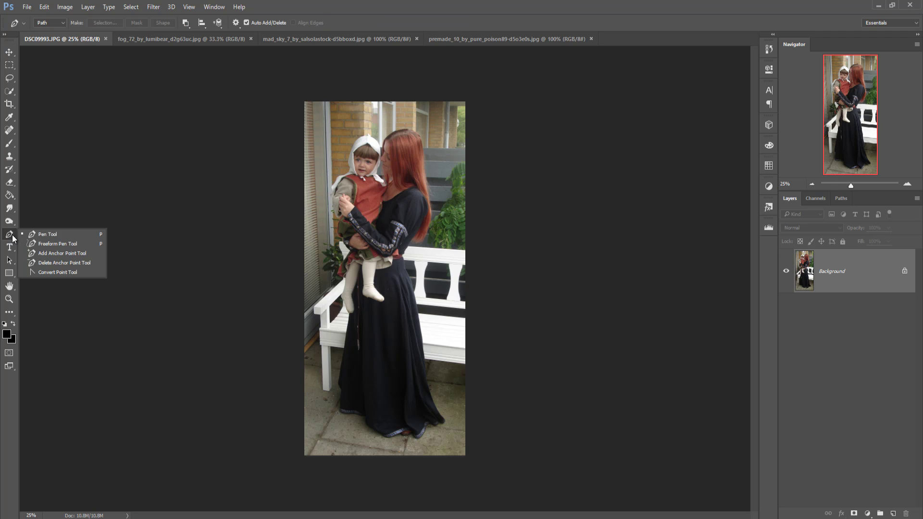
{"action": "left_click", "coordinate": [41, 236]}
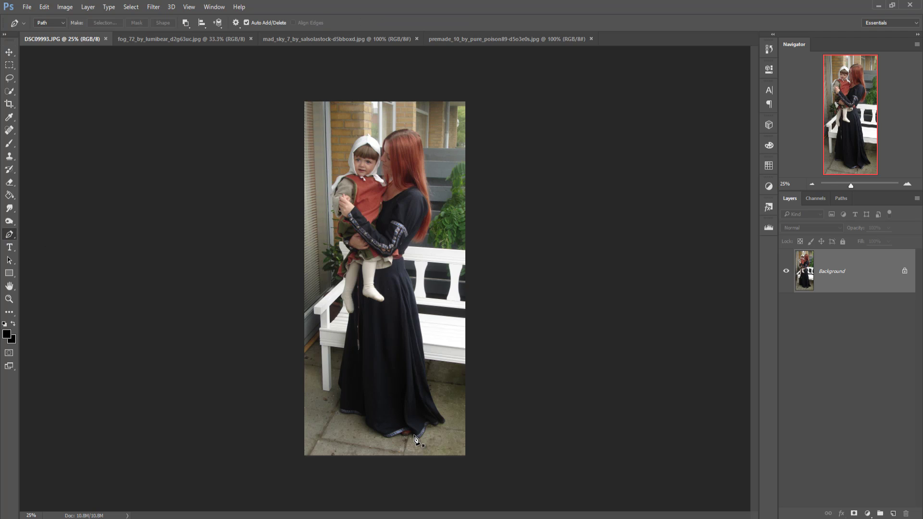
{"action": "key", "text": "ctrl+plus"}
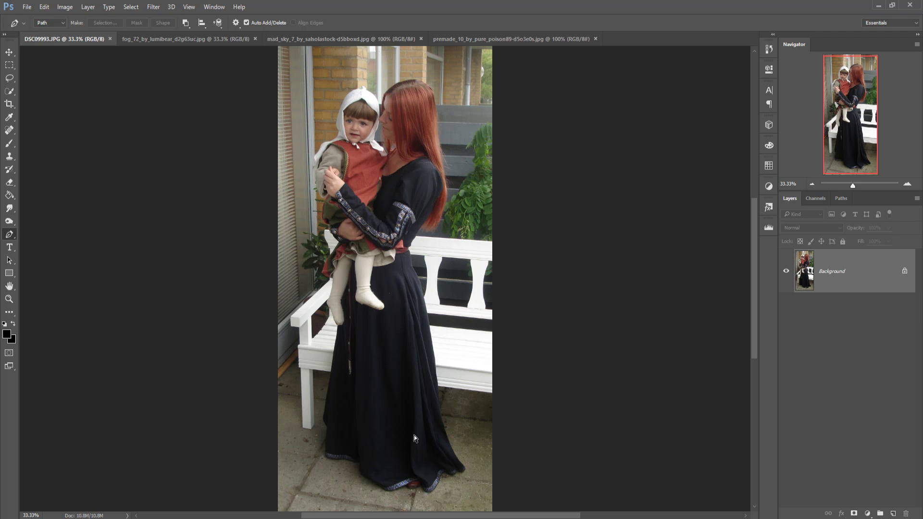
{"action": "key", "text": "ctrl+plus"}
{"action": "key", "text": "ctrl+plus"}
{"action": "key", "text": "ctrl+plus"}
{"action": "key", "text": "ctrl+plus"}
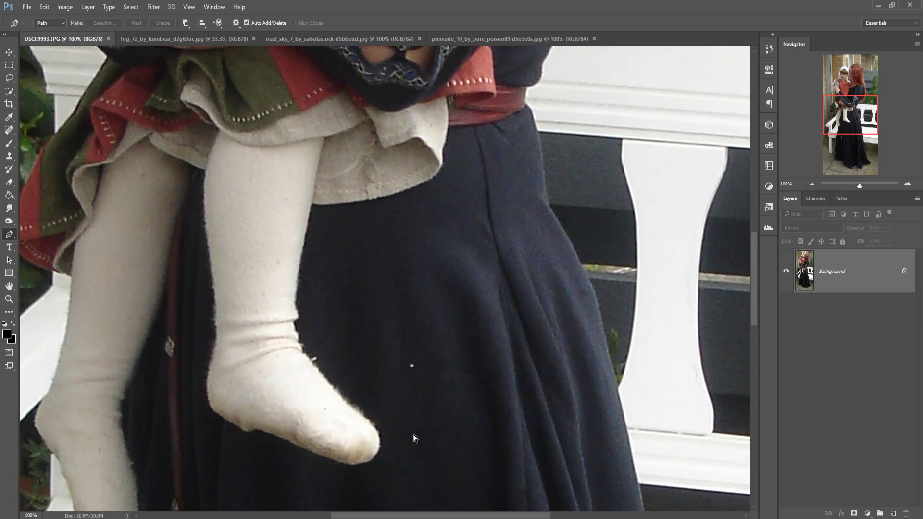
{"action": "key", "text": "ctrl+plus"}
{"action": "scroll", "coordinate": [418, 431], "scroll_direction": "down", "scroll_amount": 10}
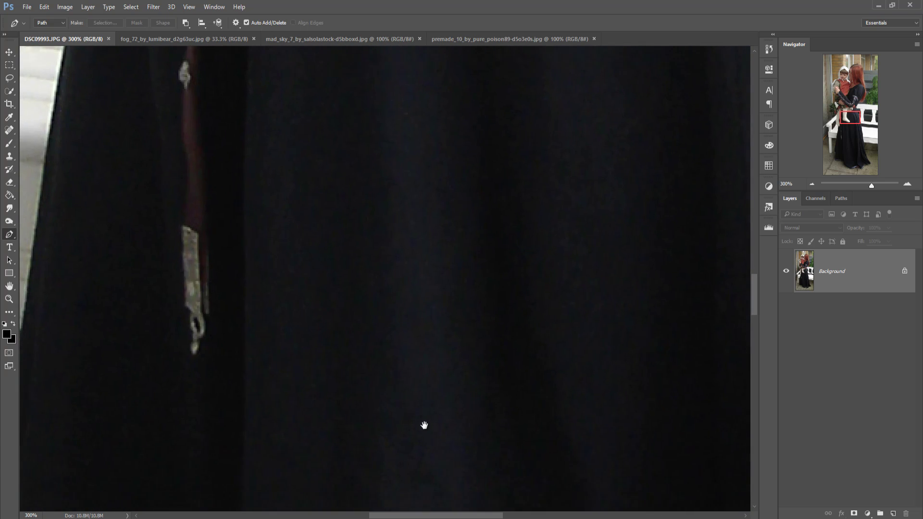
{"action": "left_click_drag", "start_coordinate": [422, 426], "coordinate": [417, 269]}
{"action": "scroll", "coordinate": [417, 268], "scroll_direction": "down", "scroll_amount": 6}
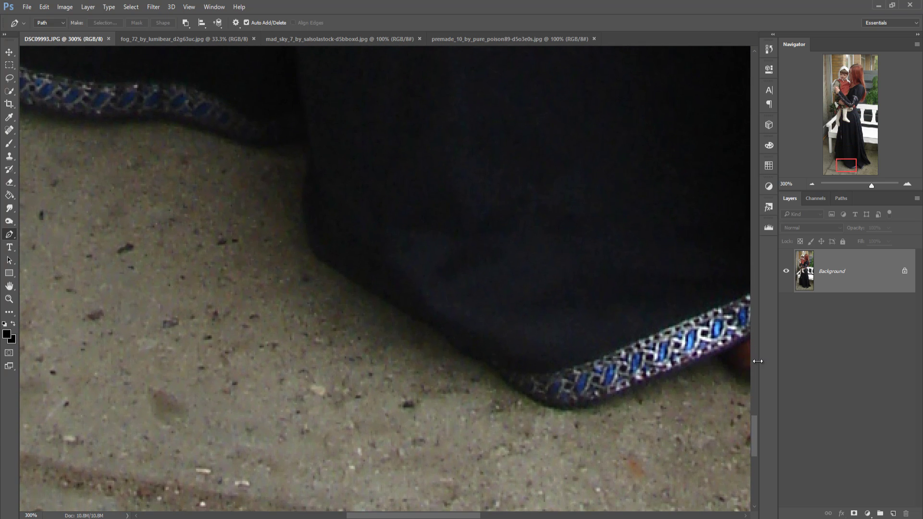
{"action": "left_click", "coordinate": [723, 354]}
{"action": "left_click", "coordinate": [659, 374]}
{"action": "left_click", "coordinate": [595, 399]}
{"action": "left_click", "coordinate": [575, 405]}
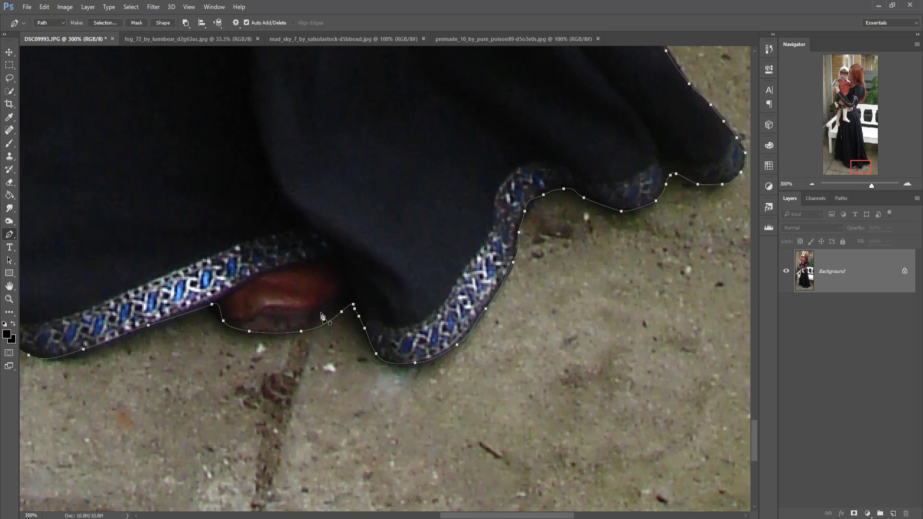
Step: Turn the path into a new anti-aliased selection with a 0-pixel feather radius, and invert it so the two figures are selected
{"action": "key", "text": "ctrl+minus"}
{"action": "key", "text": "ctrl+minus"}
{"action": "key", "text": "ctrl+minus"}
{"action": "key", "text": "ctrl+minus"}
{"action": "key", "text": "ctrl+minus"}
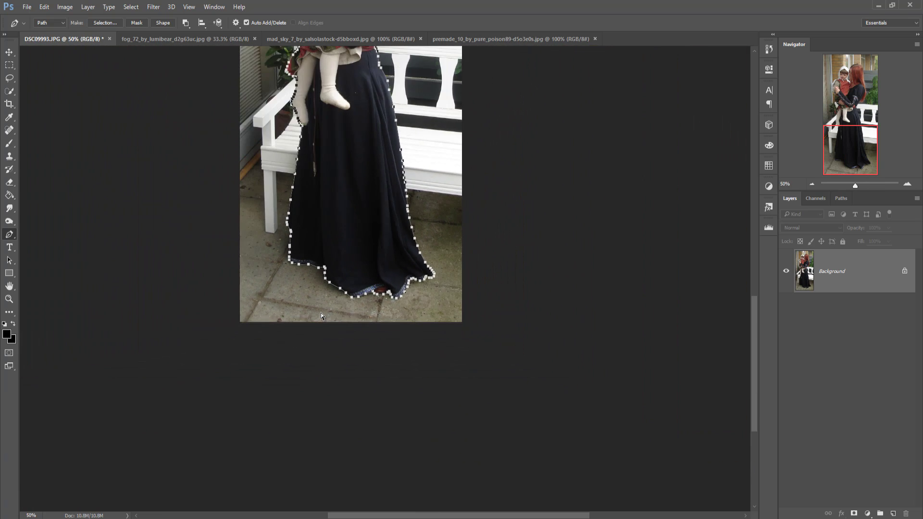
{"action": "key", "text": "ctrl+minus"}
{"action": "key", "text": "ctrl+minus"}
{"action": "right_click", "coordinate": [382, 200]}
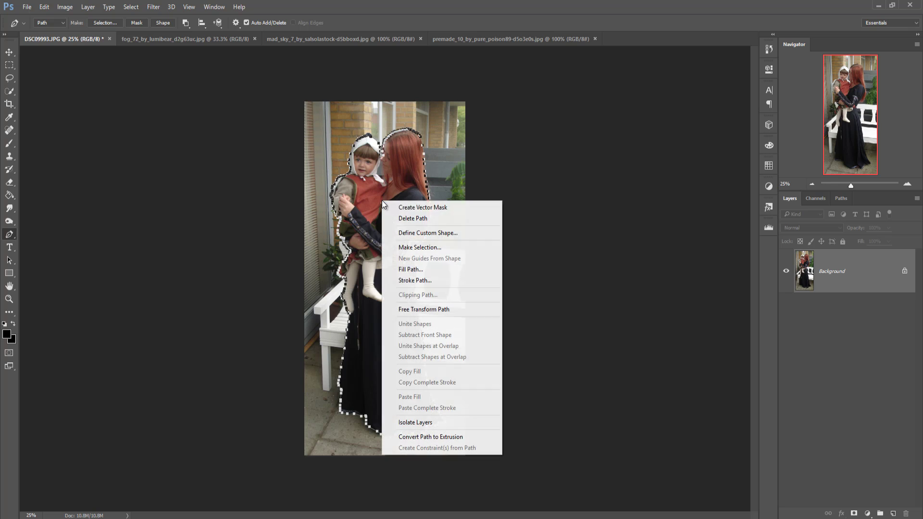
{"action": "left_click", "coordinate": [461, 246]}
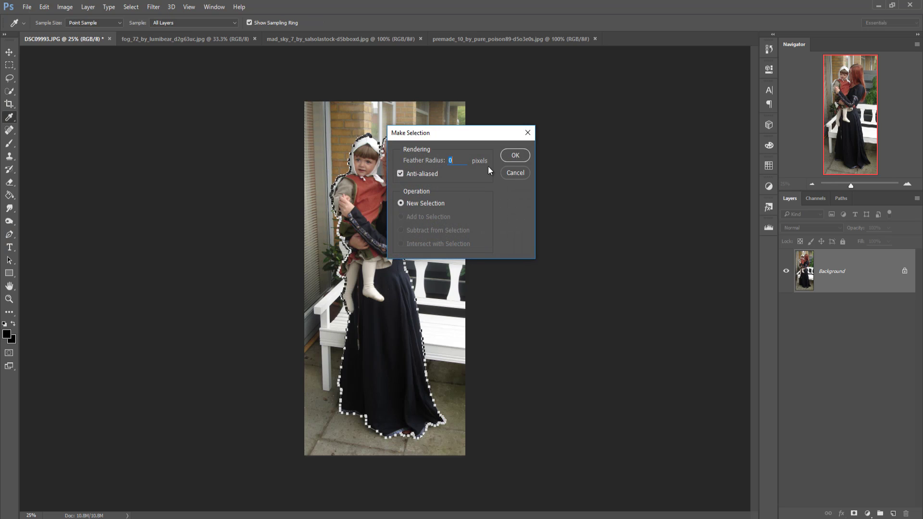
{"action": "left_click", "coordinate": [515, 156]}
{"action": "left_click", "coordinate": [131, 7]}
{"action": "left_click", "coordinate": [149, 47]}
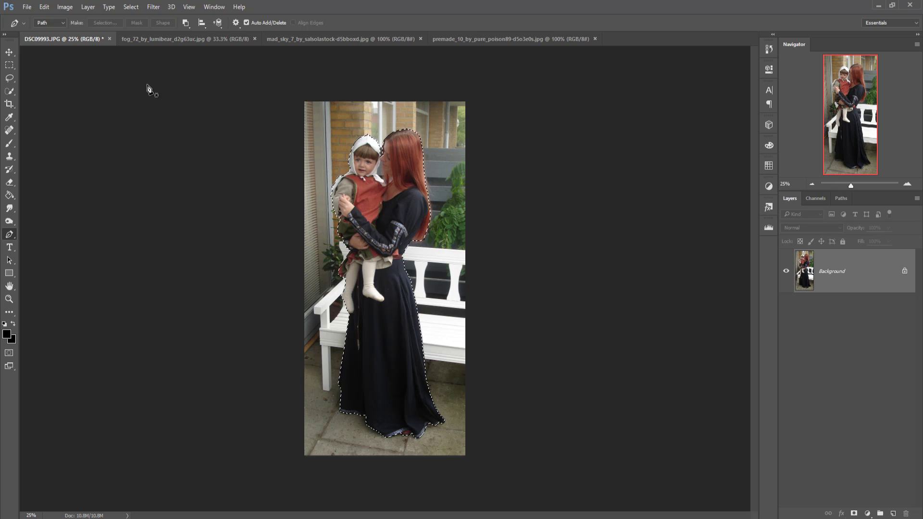
Step: Create a new 1920 x 1080 px document at 300 pixels/inch with a white background
{"action": "left_click", "coordinate": [27, 7]}
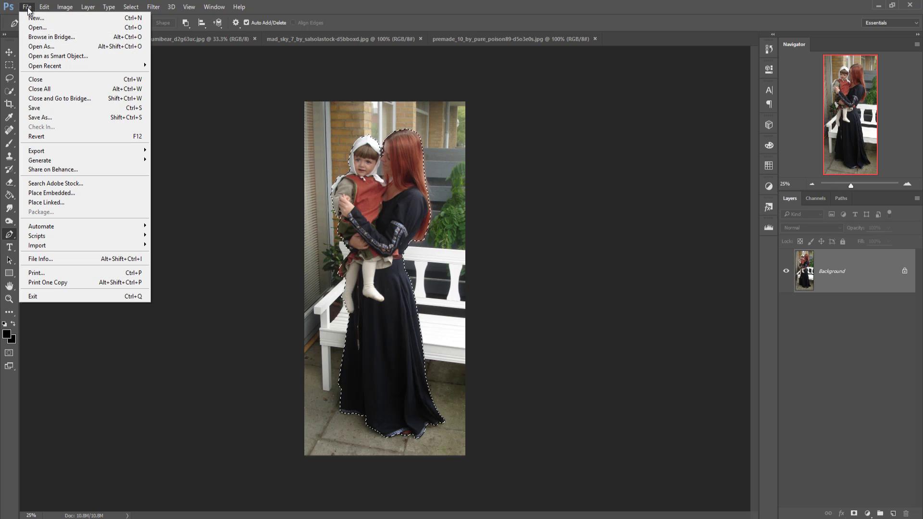
{"action": "left_click", "coordinate": [30, 18]}
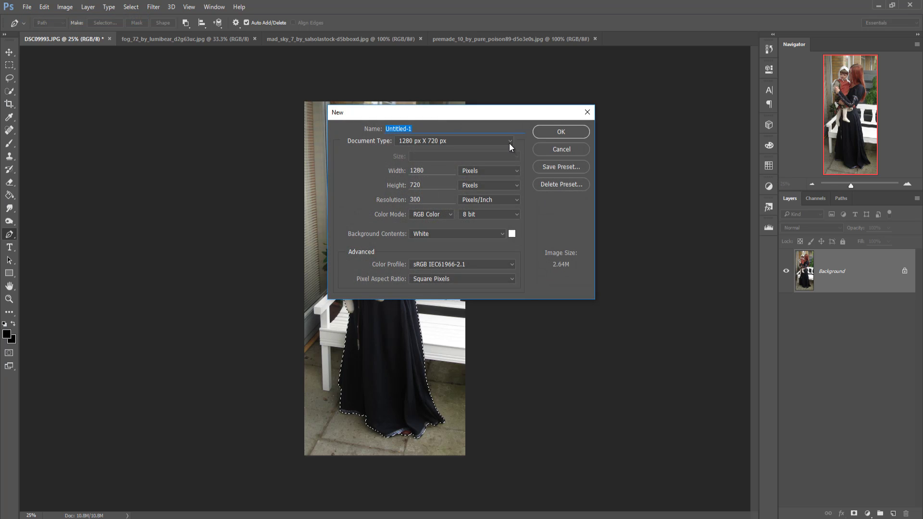
{"action": "left_click", "coordinate": [509, 143]}
{"action": "left_click", "coordinate": [457, 185]}
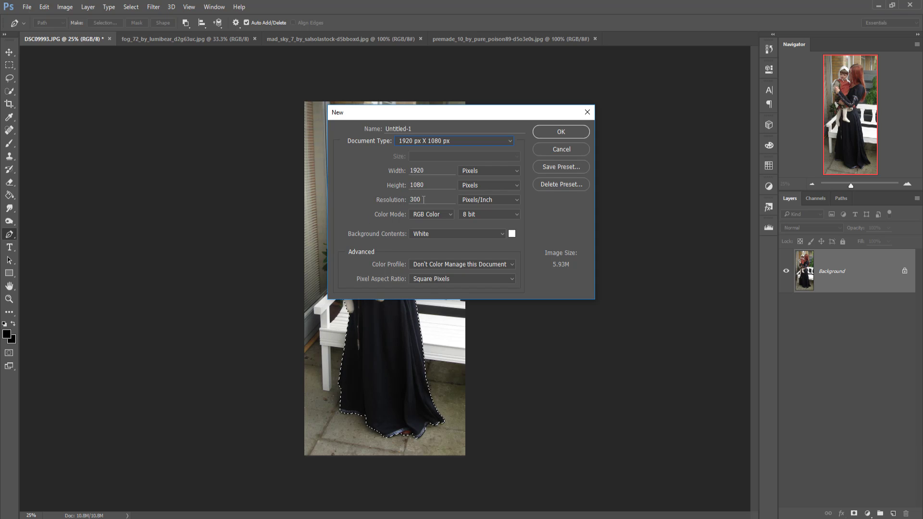
{"action": "left_click", "coordinate": [550, 133]}
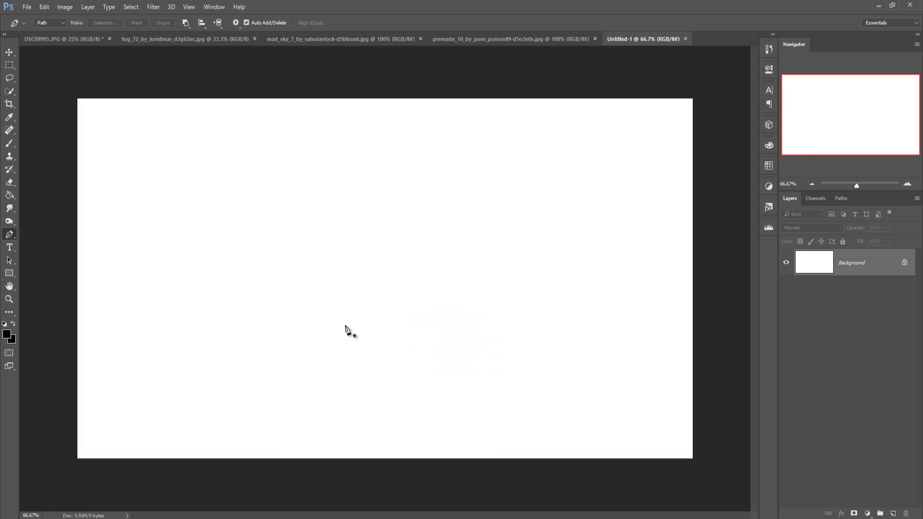
Step: Copy the fog_72 forest photo into the new document as a layer and put its source window away
{"action": "left_click", "coordinate": [9, 52]}
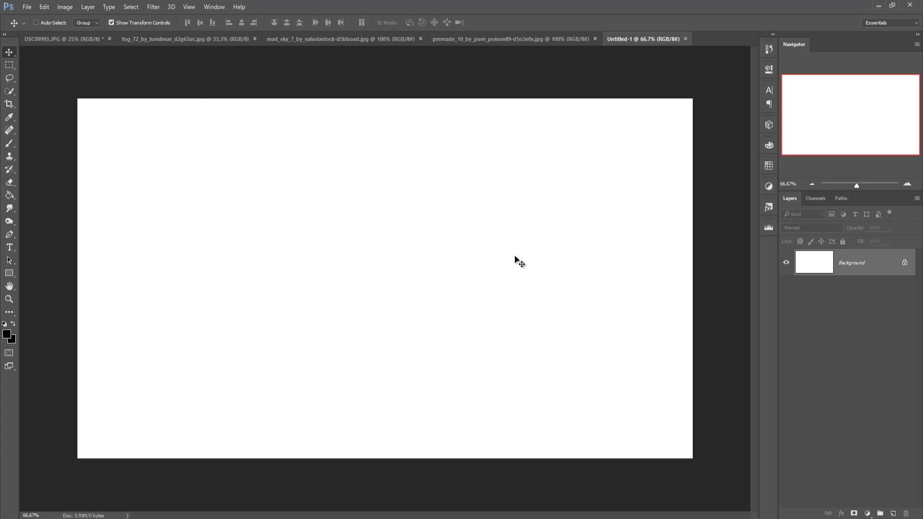
{"action": "left_click", "coordinate": [178, 39]}
{"action": "left_click_drag", "start_coordinate": [180, 38], "coordinate": [503, 92]}
{"action": "left_click_drag", "start_coordinate": [581, 258], "coordinate": [380, 243]}
{"action": "left_click", "coordinate": [867, 91]}
Step: Scale the foggy forest layer to about 68% and position it to cover the whole canvas
{"action": "left_click_drag", "start_coordinate": [441, 202], "coordinate": [445, 291]}
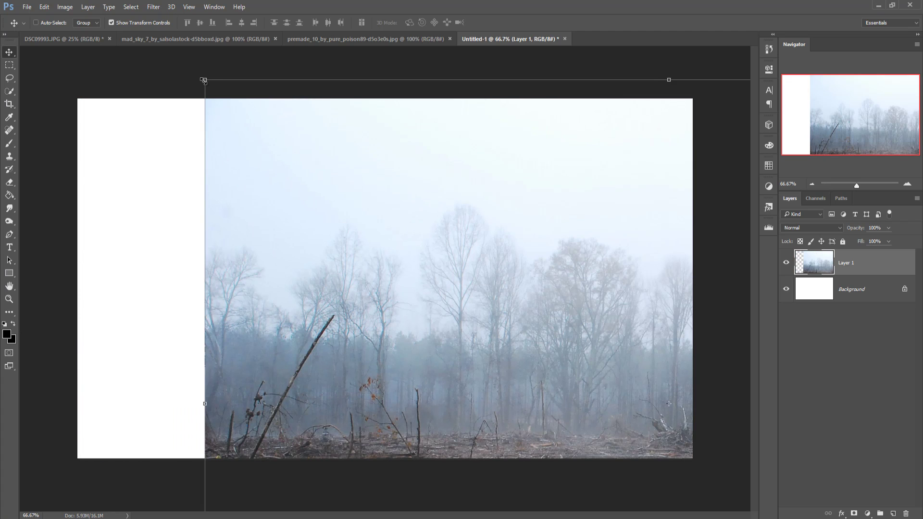
{"action": "left_click_drag", "start_coordinate": [204, 80], "coordinate": [326, 197]}
{"action": "left_click_drag", "start_coordinate": [707, 294], "coordinate": [466, 188]}
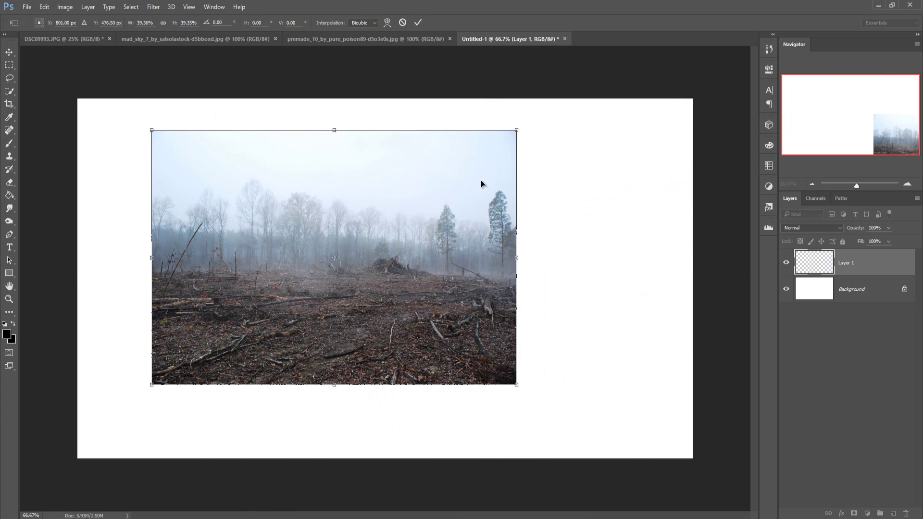
{"action": "left_click_drag", "start_coordinate": [519, 136], "coordinate": [676, 120]}
{"action": "left_click_drag", "start_coordinate": [580, 264], "coordinate": [619, 278]}
{"action": "left_click_drag", "start_coordinate": [569, 337], "coordinate": [572, 341]}
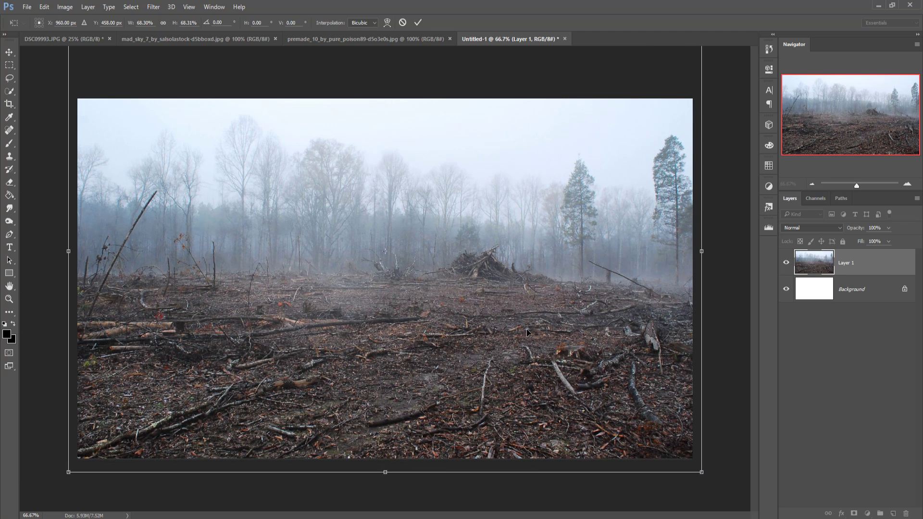
{"action": "left_click", "coordinate": [418, 23]}
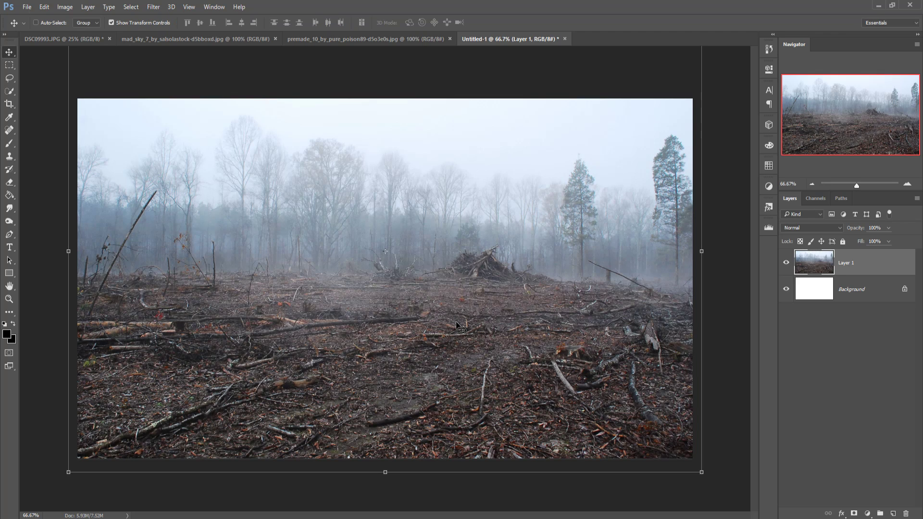
{"action": "left_click_drag", "start_coordinate": [486, 233], "coordinate": [486, 248]}
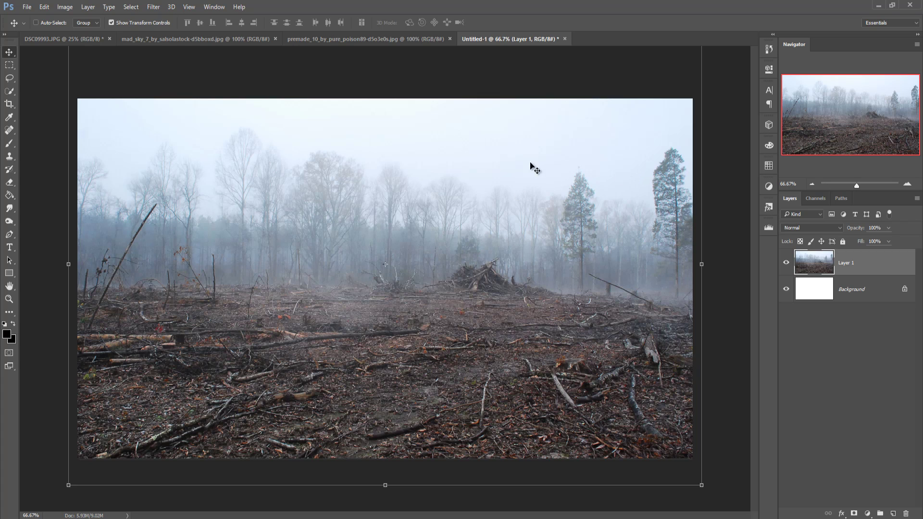
Step: Crop the mad_sky_7 image to remove the black credit strip along its lower edge
{"action": "left_click", "coordinate": [154, 38]}
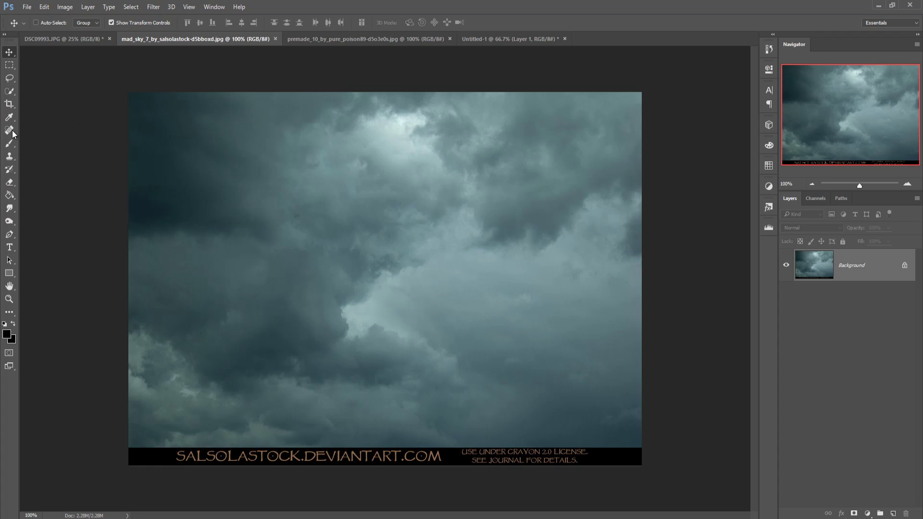
{"action": "left_click", "coordinate": [9, 104]}
{"action": "left_click_drag", "start_coordinate": [385, 465], "coordinate": [385, 453]}
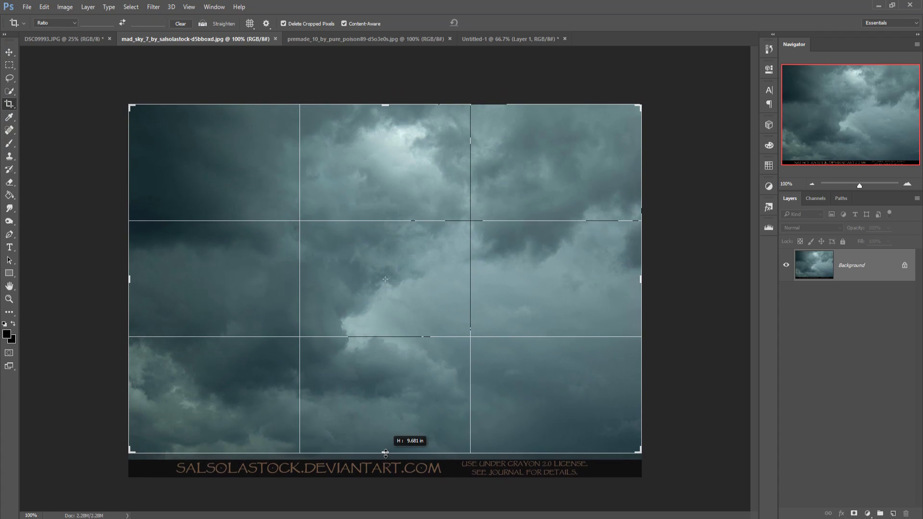
{"action": "key", "text": "Return"}
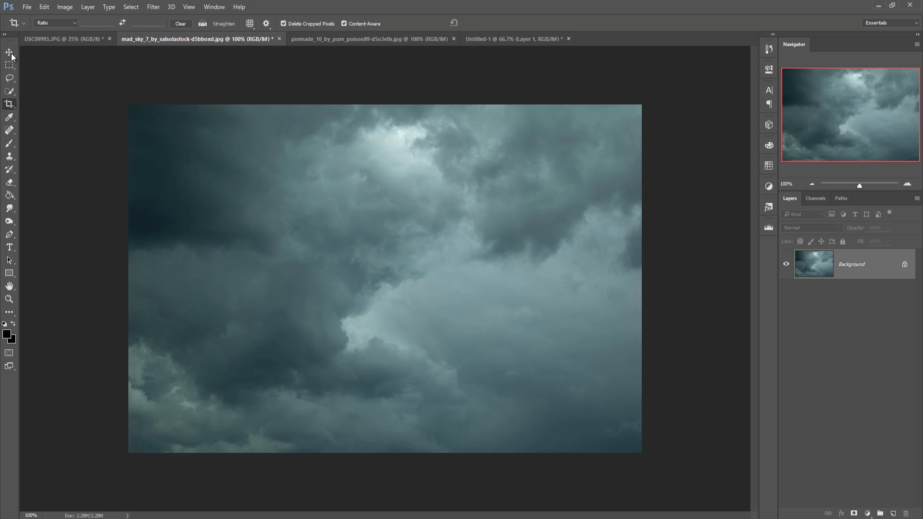
Step: Copy the cropped stormy sky into the forest composition as a new layer and put its source window away
{"action": "left_click", "coordinate": [12, 53]}
{"action": "left_click_drag", "start_coordinate": [201, 93], "coordinate": [452, 121]}
{"action": "left_click", "coordinate": [268, 196]}
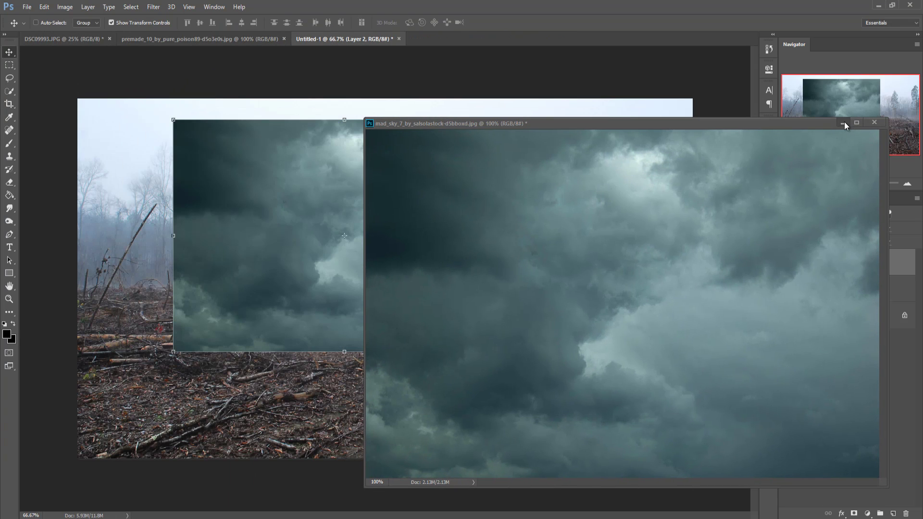
{"action": "left_click", "coordinate": [845, 123]}
Step: Enlarge the stormy sky layer to span the canvas width and position it over the upper part of the scene
{"action": "left_click_drag", "start_coordinate": [509, 194], "coordinate": [514, 165]}
{"action": "left_click_drag", "start_coordinate": [520, 318], "coordinate": [675, 397]}
{"action": "left_click_drag", "start_coordinate": [624, 378], "coordinate": [657, 340]}
{"action": "left_click", "coordinate": [417, 22]}
{"action": "left_click_drag", "start_coordinate": [436, 246], "coordinate": [436, 256]}
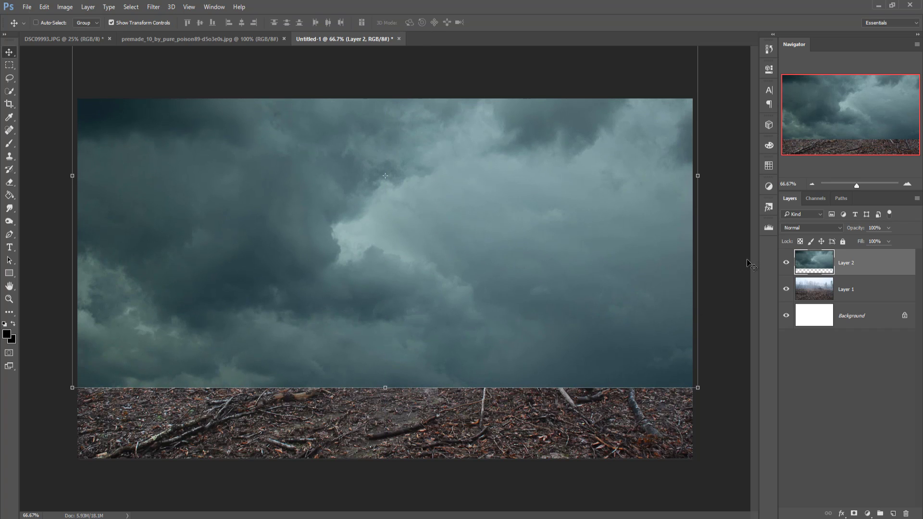
Step: Add a layer mask to the sky layer and paint it with a soft 500 px black brush to blend into the foggy ground
{"action": "left_click", "coordinate": [855, 515]}
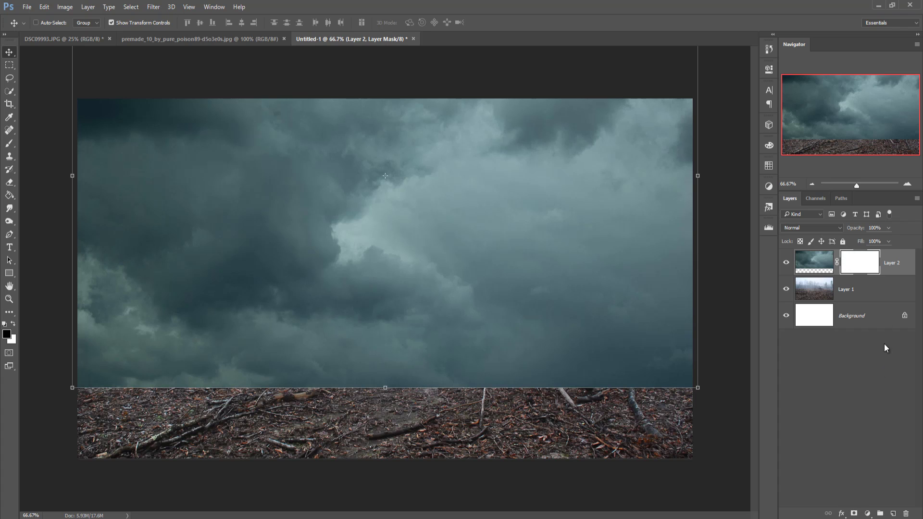
{"action": "left_click", "coordinate": [10, 145]}
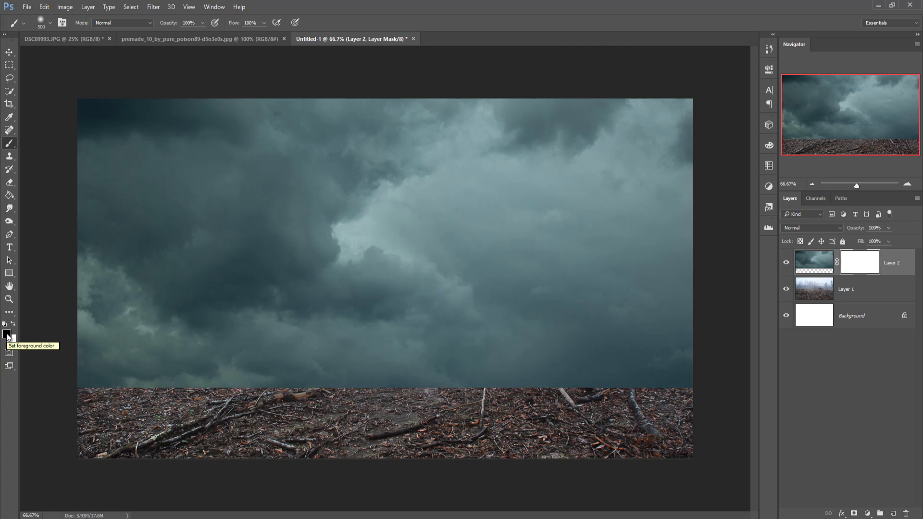
{"action": "left_click_drag", "start_coordinate": [97, 384], "coordinate": [494, 391]}
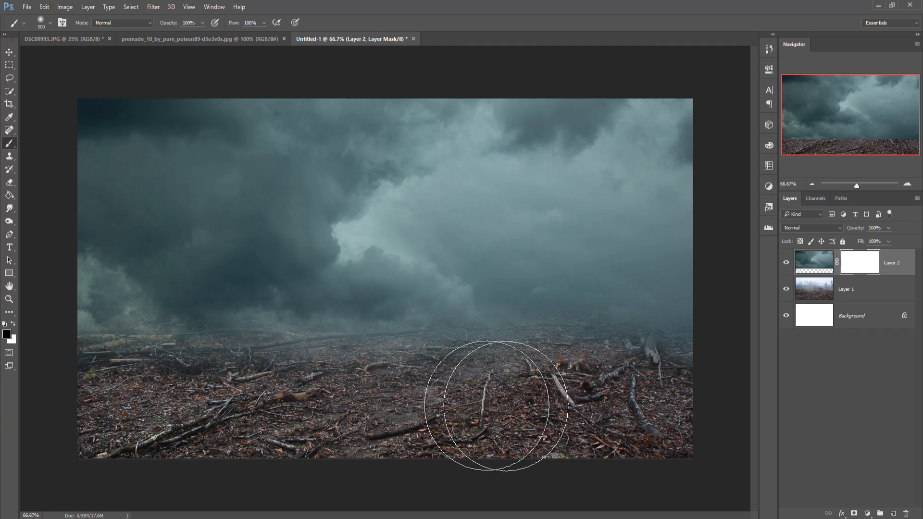
{"action": "mouse_move", "coordinate": [163, 378]}
{"action": "left_mouse_down"}
{"action": "mouse_move", "coordinate": [654, 402]}
{"action": "mouse_move", "coordinate": [725, 402]}
{"action": "mouse_move", "coordinate": [361, 380]}
{"action": "mouse_move", "coordinate": [728, 379]}
{"action": "mouse_move", "coordinate": [596, 381]}
{"action": "mouse_move", "coordinate": [217, 341]}
{"action": "mouse_move", "coordinate": [85, 342]}
{"action": "mouse_move", "coordinate": [716, 352]}
{"action": "mouse_move", "coordinate": [692, 355]}
{"action": "mouse_move", "coordinate": [534, 342]}
{"action": "mouse_move", "coordinate": [740, 346]}
{"action": "mouse_move", "coordinate": [725, 359]}
{"action": "mouse_move", "coordinate": [515, 351]}
{"action": "left_mouse_up"}
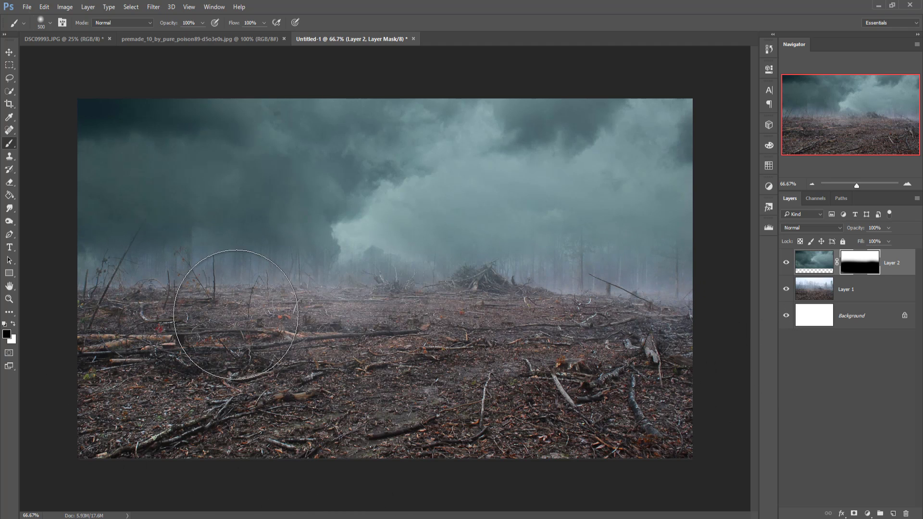
Step: Copy the selected woman and child from DSC09993.JPG into the composition as a new layer
{"action": "left_click", "coordinate": [9, 51]}
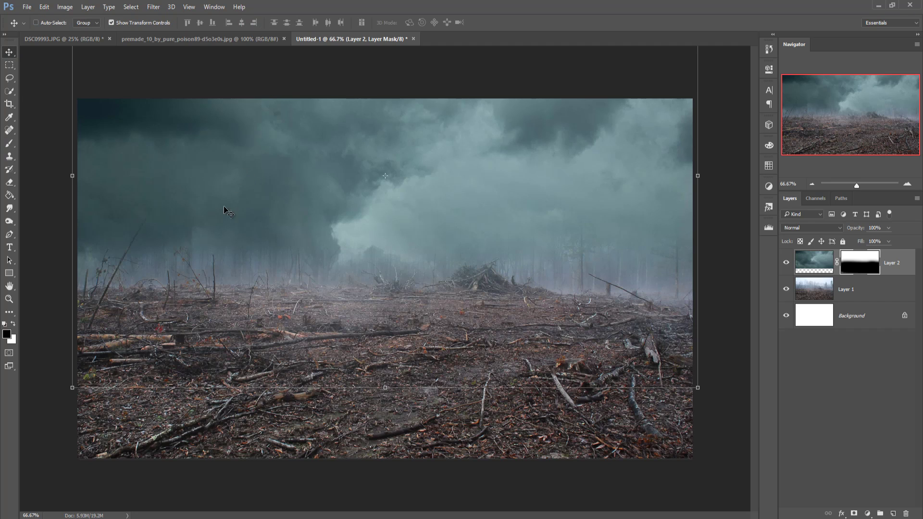
{"action": "left_click", "coordinate": [52, 40]}
{"action": "left_click_drag", "start_coordinate": [53, 39], "coordinate": [603, 144]}
{"action": "left_click_drag", "start_coordinate": [641, 275], "coordinate": [495, 264]}
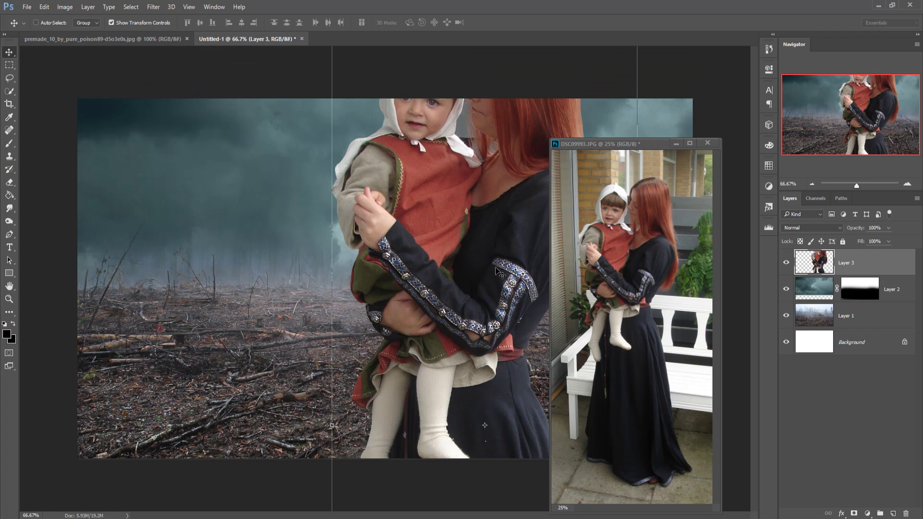
Step: Scale down the woman and child layer proportionally and stand the full figures on the ground near the middle of the scene
{"action": "left_click_drag", "start_coordinate": [481, 185], "coordinate": [418, 285]}
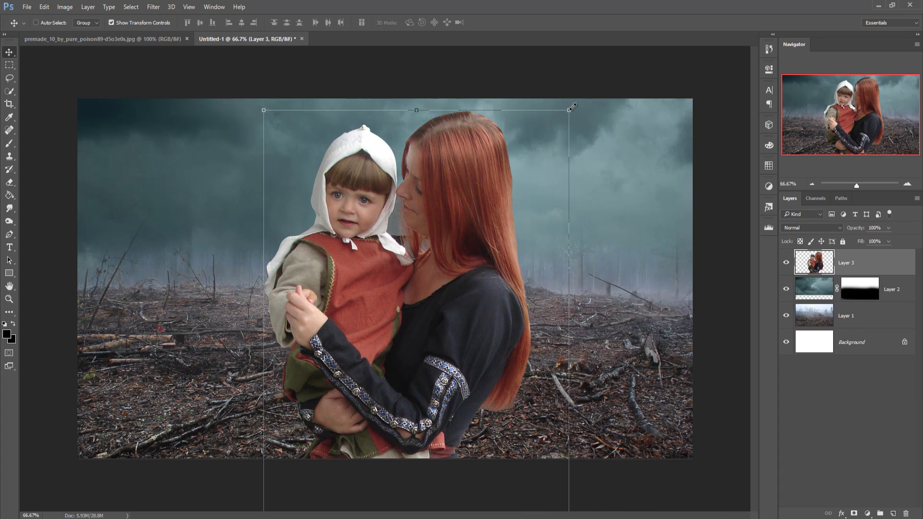
{"action": "left_click_drag", "start_coordinate": [570, 110], "coordinate": [496, 301]}
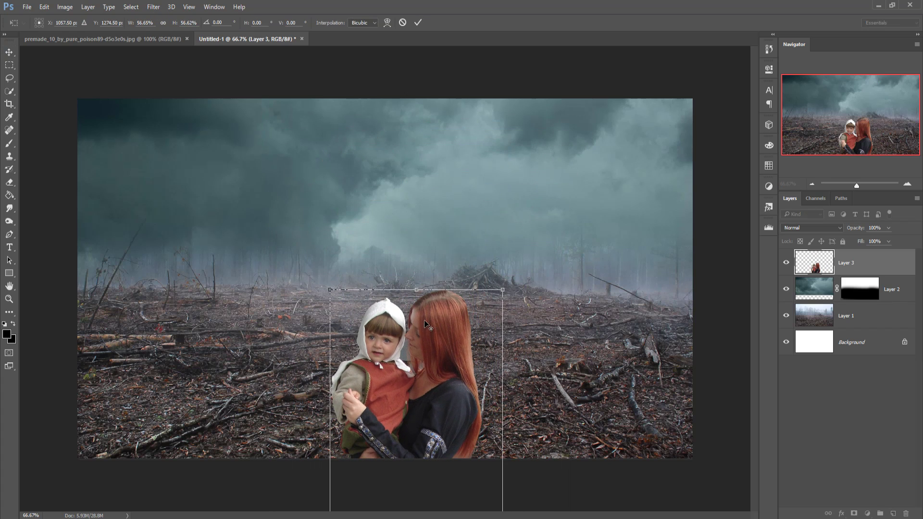
{"action": "left_click_drag", "start_coordinate": [435, 300], "coordinate": [443, 108]}
{"action": "left_click_drag", "start_coordinate": [508, 90], "coordinate": [488, 181]}
{"action": "left_click_drag", "start_coordinate": [444, 226], "coordinate": [428, 191]}
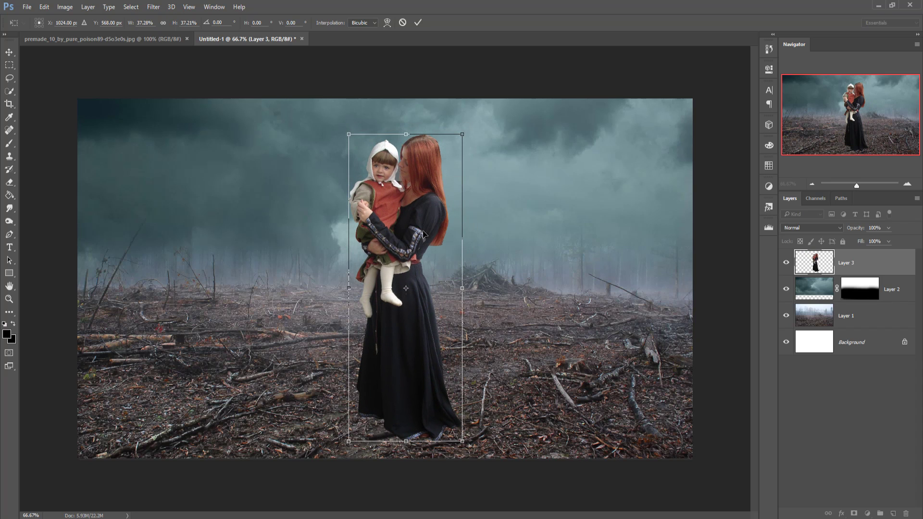
{"action": "left_click_drag", "start_coordinate": [422, 234], "coordinate": [415, 235]}
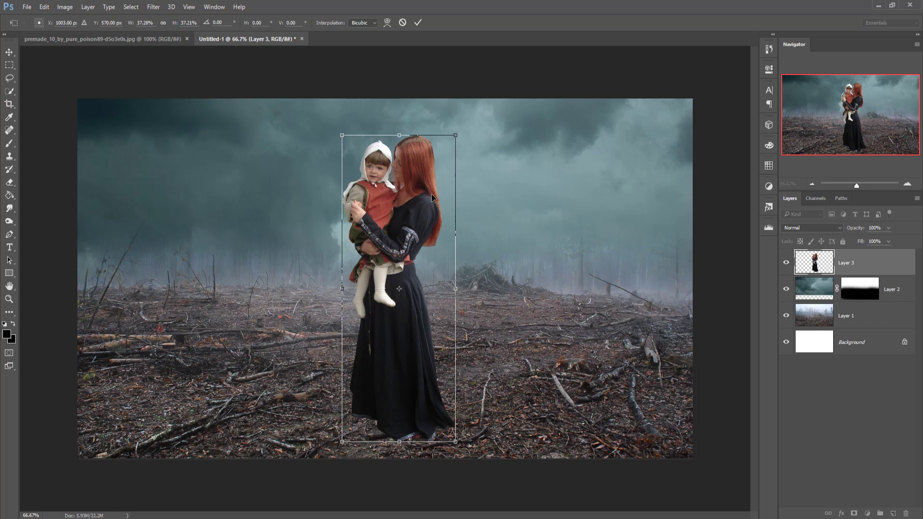
{"action": "left_click_drag", "start_coordinate": [455, 137], "coordinate": [450, 147]}
{"action": "left_click_drag", "start_coordinate": [416, 223], "coordinate": [411, 223]}
{"action": "left_click", "coordinate": [417, 22]}
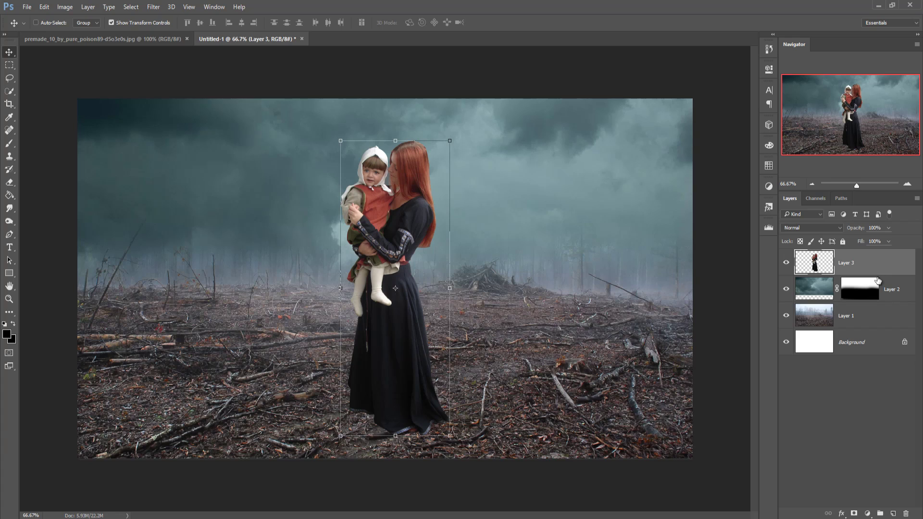
Step: Lasso the leftover background between the child's hood and the woman's face, delete it, and deselect
{"action": "key", "text": "ctrl+plus"}
{"action": "key", "text": "ctrl+plus"}
{"action": "key", "text": "ctrl+plus"}
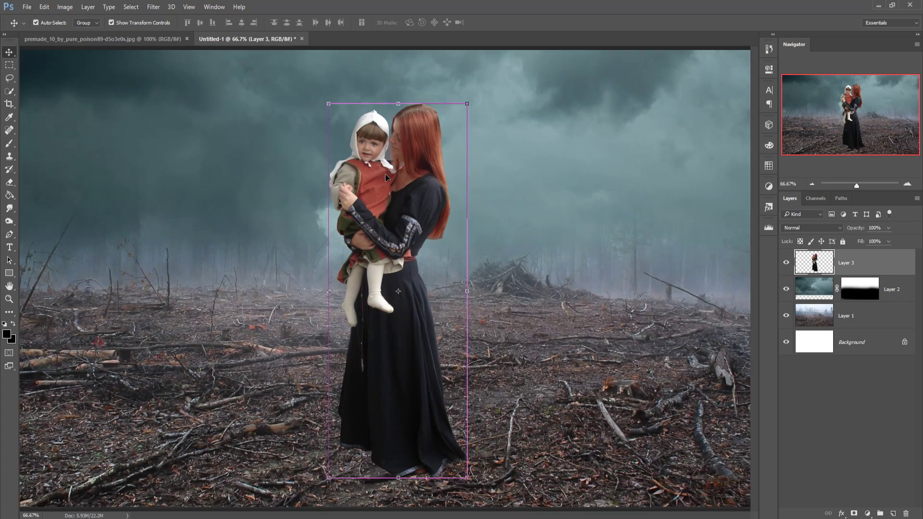
{"action": "left_click_drag", "start_coordinate": [442, 61], "coordinate": [434, 348]}
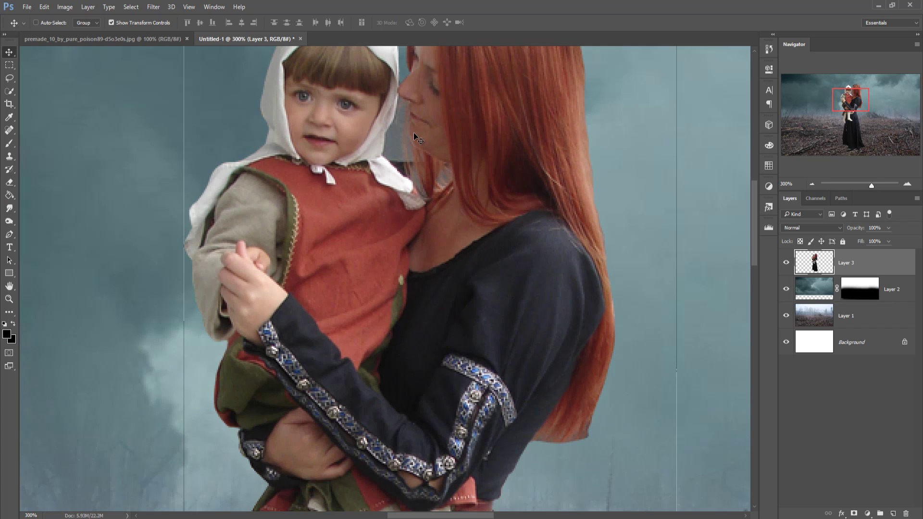
{"action": "left_click", "coordinate": [11, 80]}
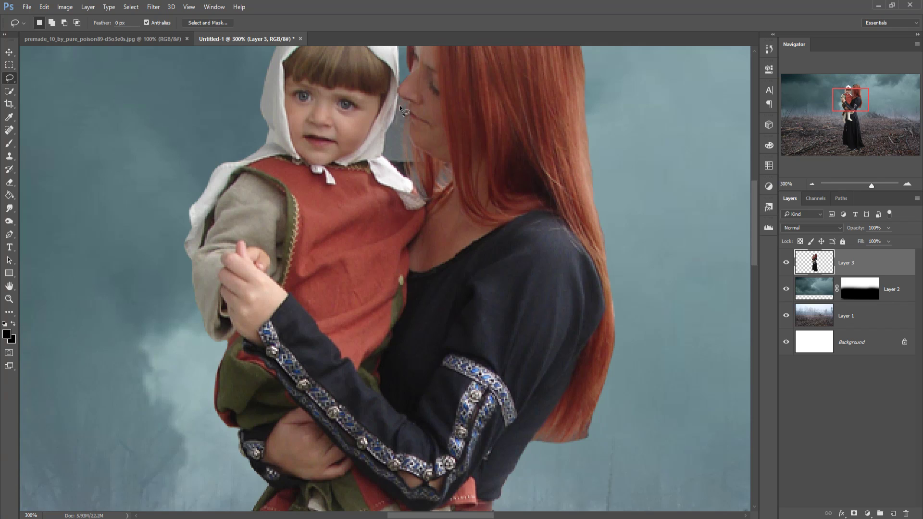
{"action": "key", "text": "ctrl+plus"}
{"action": "scroll", "coordinate": [417, 281], "scroll_direction": "up", "scroll_amount": 3}
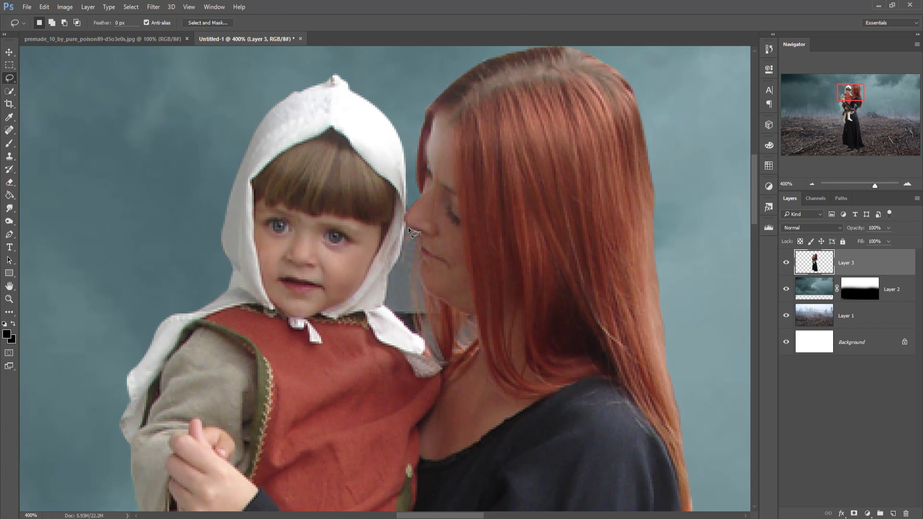
{"action": "left_click_drag", "start_coordinate": [405, 225], "coordinate": [400, 246]}
{"action": "left_click_drag", "start_coordinate": [421, 235], "coordinate": [422, 235]}
{"action": "key", "text": "Delete"}
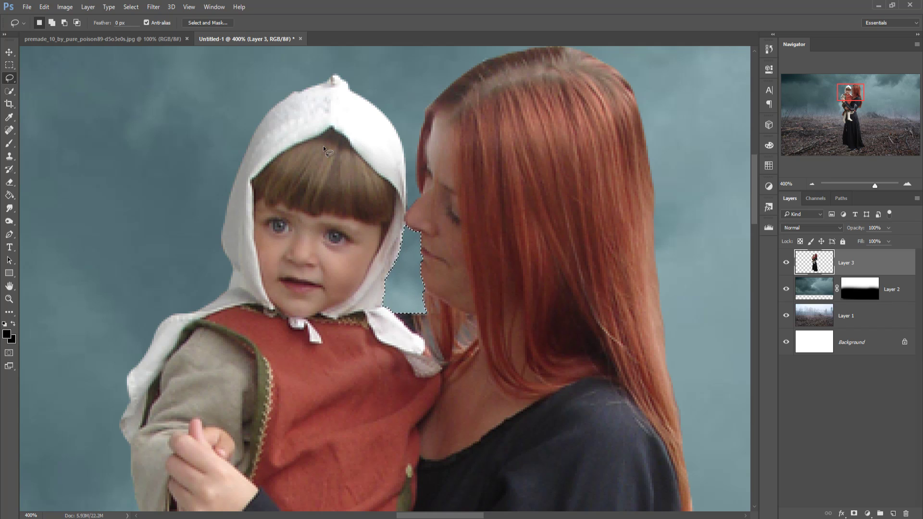
{"action": "left_click", "coordinate": [132, 7]}
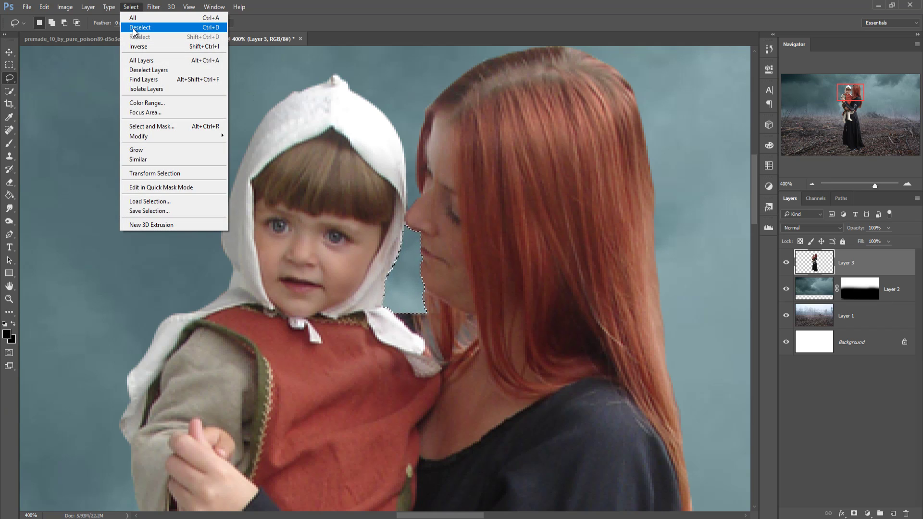
{"action": "left_click", "coordinate": [136, 28]}
Step: Add a new layer directly beneath the woman and child and dab a soft black spot with the 500 px brush
{"action": "left_click", "coordinate": [6, 54]}
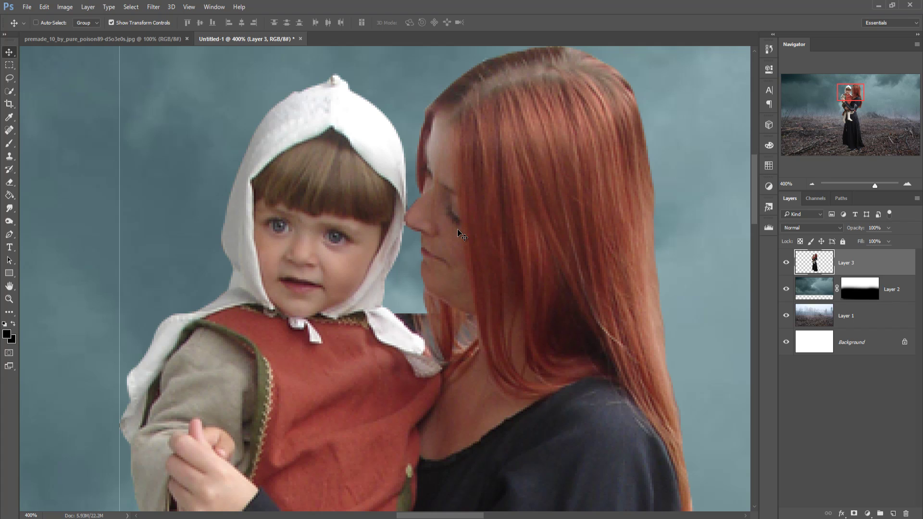
{"action": "key", "text": "ctrl+minus"}
{"action": "key", "text": "ctrl+minus"}
{"action": "key", "text": "ctrl+minus"}
{"action": "key", "text": "ctrl+minus"}
{"action": "key", "text": "ctrl+minus"}
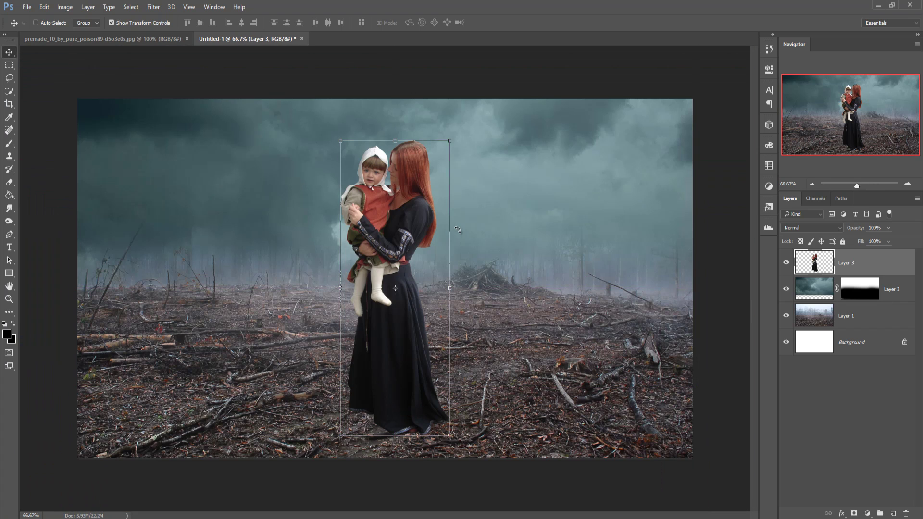
{"action": "left_click", "coordinate": [894, 293]}
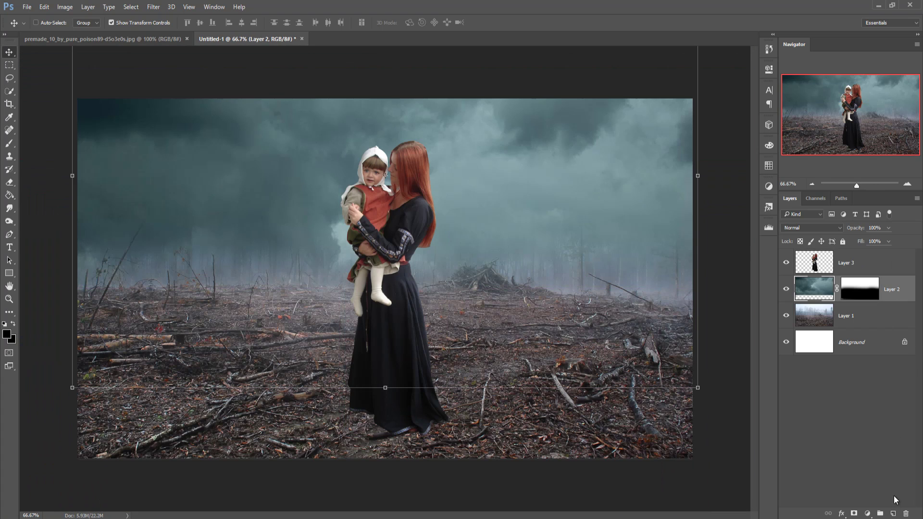
{"action": "left_click", "coordinate": [893, 514]}
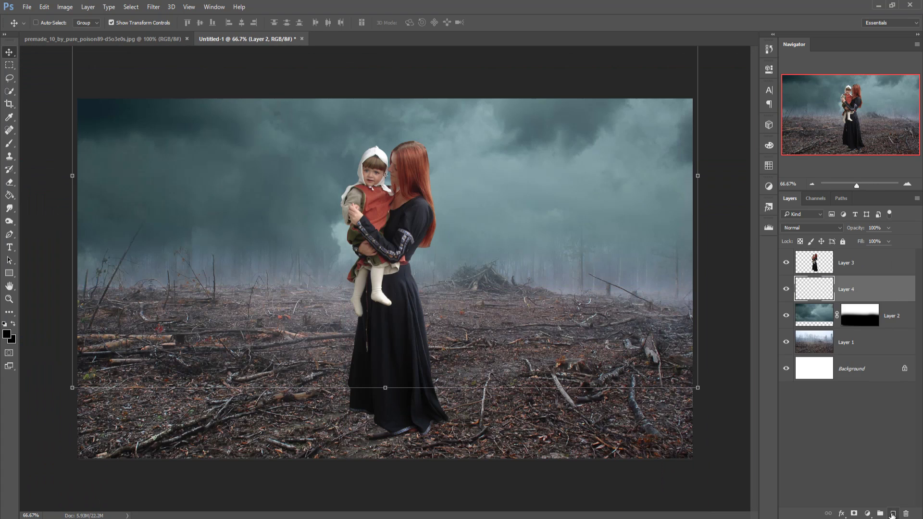
{"action": "left_click", "coordinate": [4, 144]}
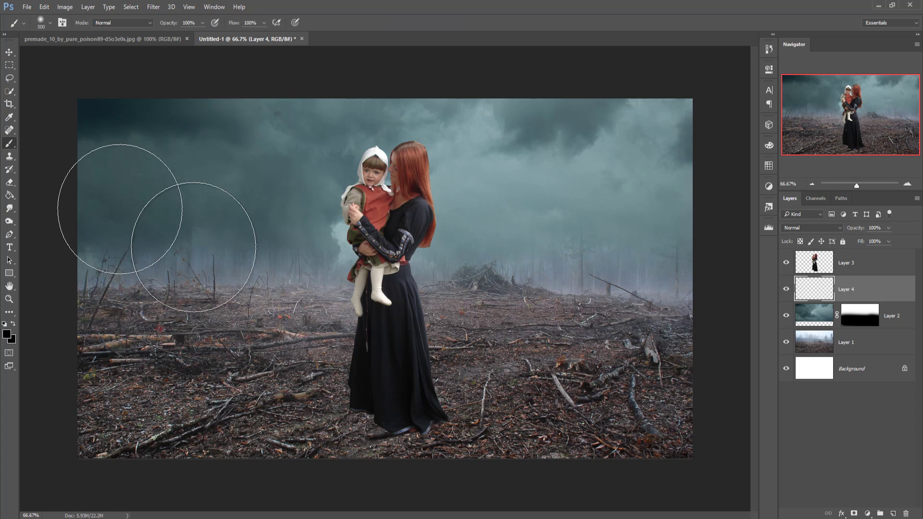
{"action": "left_click", "coordinate": [447, 345]}
{"action": "left_click", "coordinate": [476, 339]}
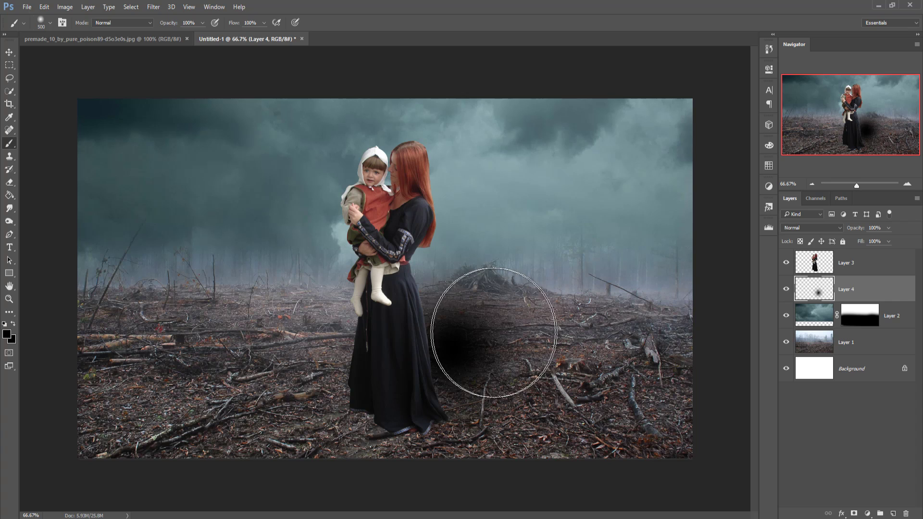
Step: Move the black spot under the woman's feet and flatten and widen it into a ground shadow
{"action": "left_click", "coordinate": [9, 52]}
{"action": "left_click_drag", "start_coordinate": [452, 216], "coordinate": [453, 367]}
{"action": "left_click_drag", "start_coordinate": [322, 413], "coordinate": [282, 413]}
{"action": "left_click_drag", "start_coordinate": [474, 427], "coordinate": [440, 437]}
{"action": "left_click_drag", "start_coordinate": [546, 426], "coordinate": [580, 426]}
{"action": "left_click_drag", "start_coordinate": [244, 426], "coordinate": [221, 426]}
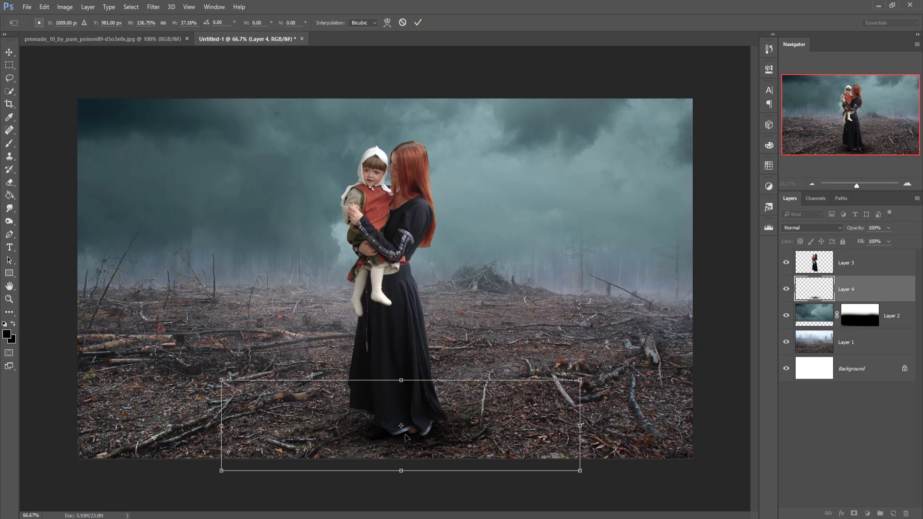
{"action": "left_click_drag", "start_coordinate": [433, 440], "coordinate": [427, 440]}
{"action": "left_click", "coordinate": [418, 22]}
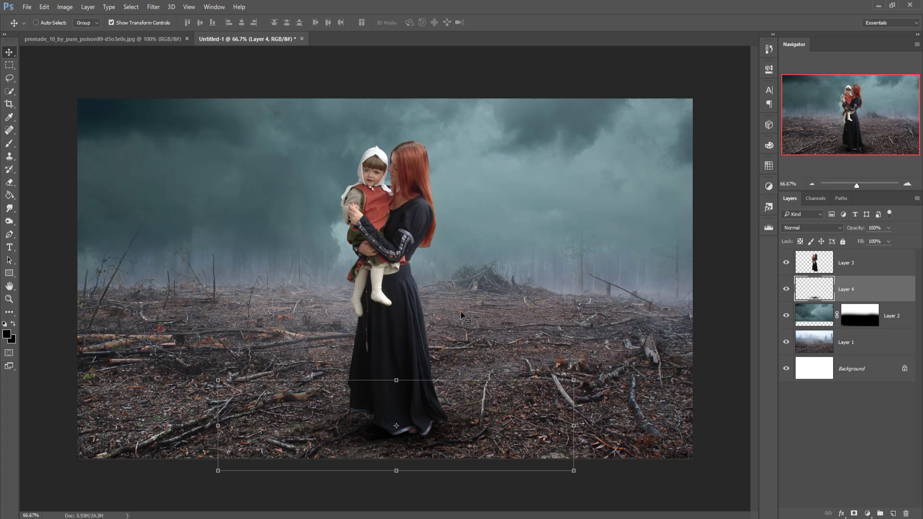
Step: Select the sea and underwater part of premade_10_by_pure_poison89-d5o3e0s.jpg, copy it into the composition as a new layer, and close the source
{"action": "left_click", "coordinate": [82, 38]}
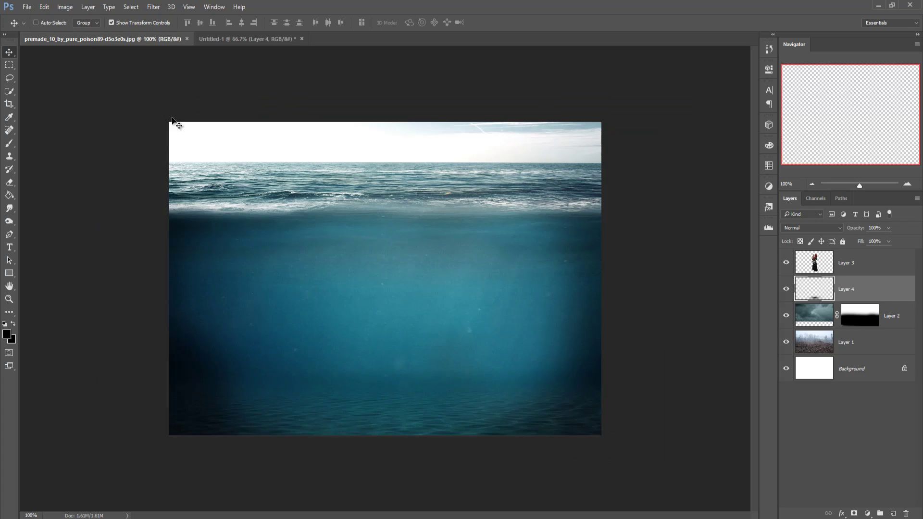
{"action": "left_click_drag", "start_coordinate": [4, 95], "coordinate": [45, 89]}
{"action": "mouse_move", "coordinate": [392, 230]}
{"action": "left_mouse_down"}
{"action": "mouse_move", "coordinate": [502, 414]}
{"action": "mouse_move", "coordinate": [554, 237]}
{"action": "mouse_move", "coordinate": [552, 207]}
{"action": "mouse_move", "coordinate": [453, 219]}
{"action": "mouse_move", "coordinate": [179, 197]}
{"action": "mouse_move", "coordinate": [246, 208]}
{"action": "mouse_move", "coordinate": [390, 201]}
{"action": "mouse_move", "coordinate": [289, 190]}
{"action": "left_mouse_up"}
{"action": "left_click", "coordinate": [9, 52]}
{"action": "left_click_drag", "start_coordinate": [96, 38], "coordinate": [505, 103]}
{"action": "left_click_drag", "start_coordinate": [619, 291], "coordinate": [281, 319]}
{"action": "left_click", "coordinate": [835, 103]}
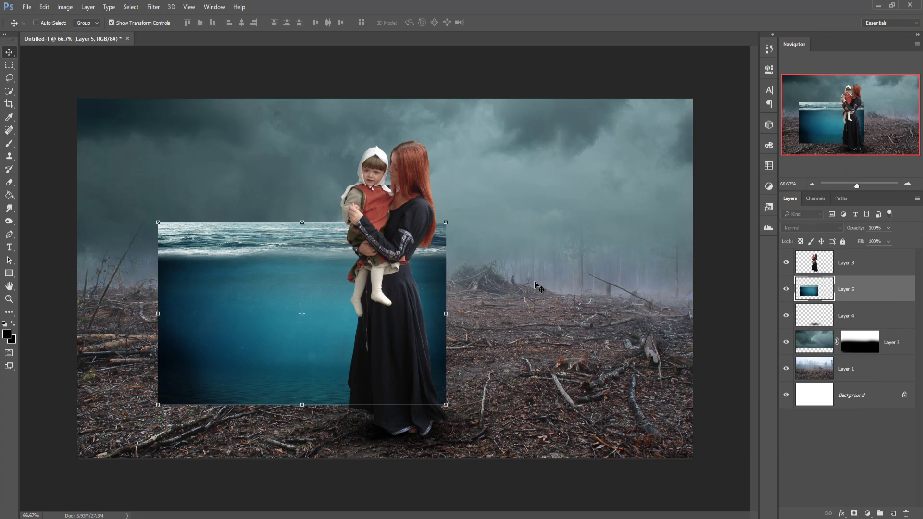
Step: Enlarge the sea layer to about 215% and position it across the full canvas width with its horizon at the woman's waist
{"action": "left_click_drag", "start_coordinate": [425, 288], "coordinate": [528, 343]}
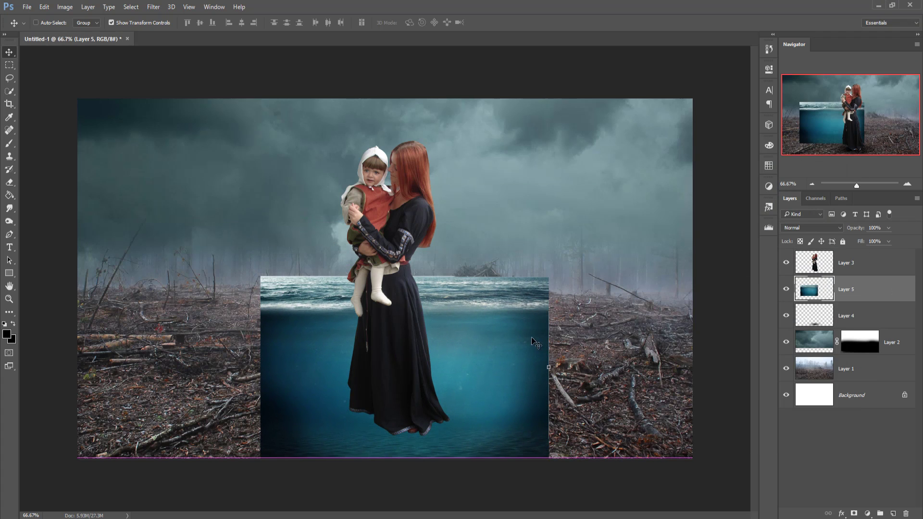
{"action": "left_click_drag", "start_coordinate": [547, 277], "coordinate": [755, 243]}
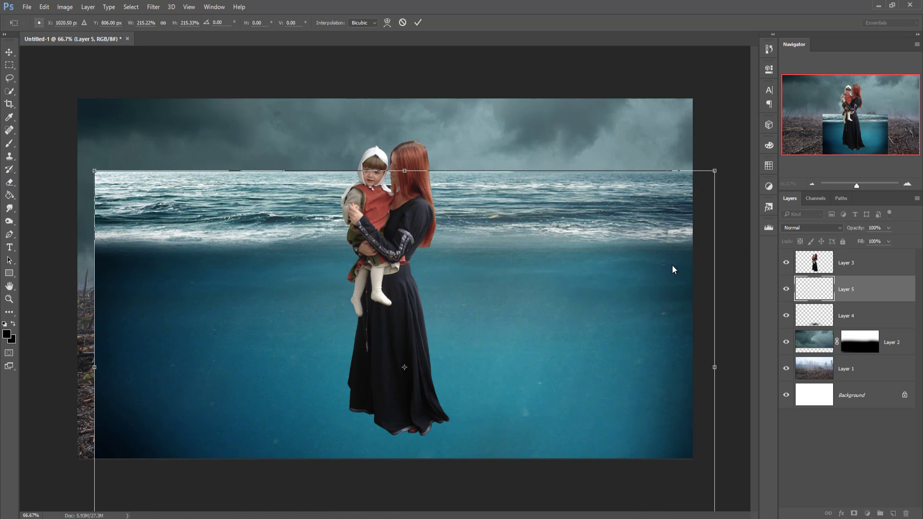
{"action": "left_click_drag", "start_coordinate": [584, 283], "coordinate": [566, 360]}
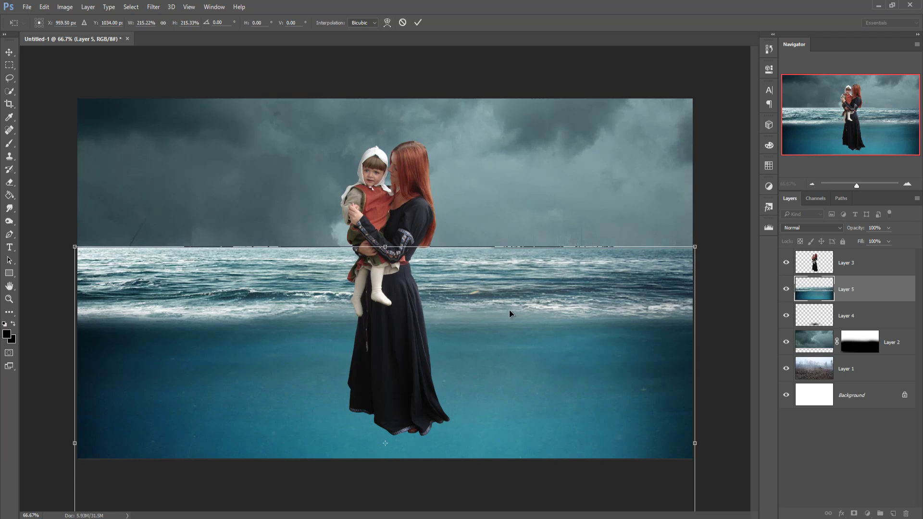
{"action": "left_click", "coordinate": [418, 23]}
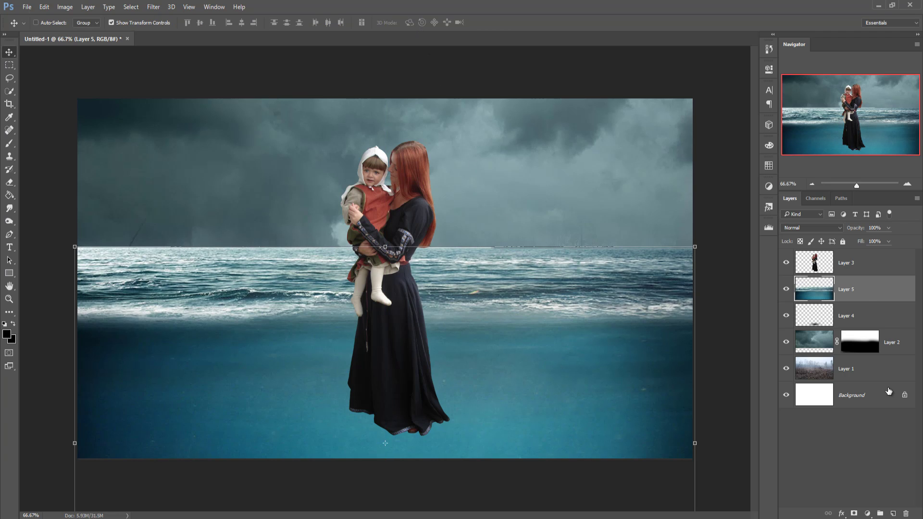
Step: Duplicate the sea layer with the default copy name
{"action": "right_click", "coordinate": [865, 297]}
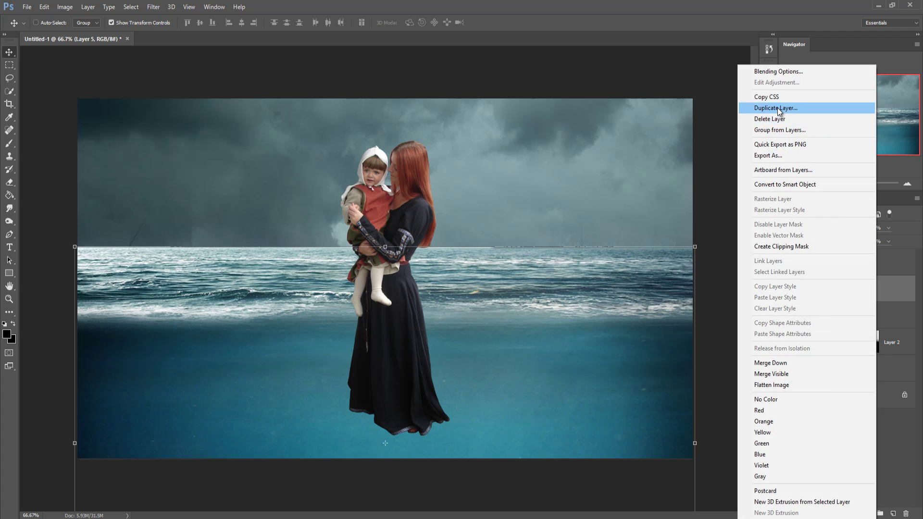
{"action": "left_click", "coordinate": [798, 108]}
{"action": "left_click", "coordinate": [545, 164]}
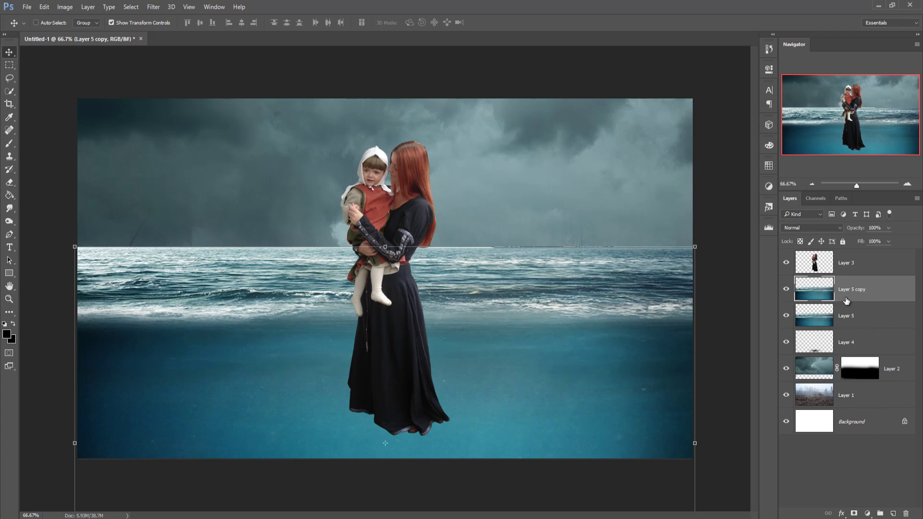
Step: Add a layer mask to the woman and child layer and paint it black with a smaller soft brush to hide them between waist and waterline
{"action": "left_click", "coordinate": [812, 264]}
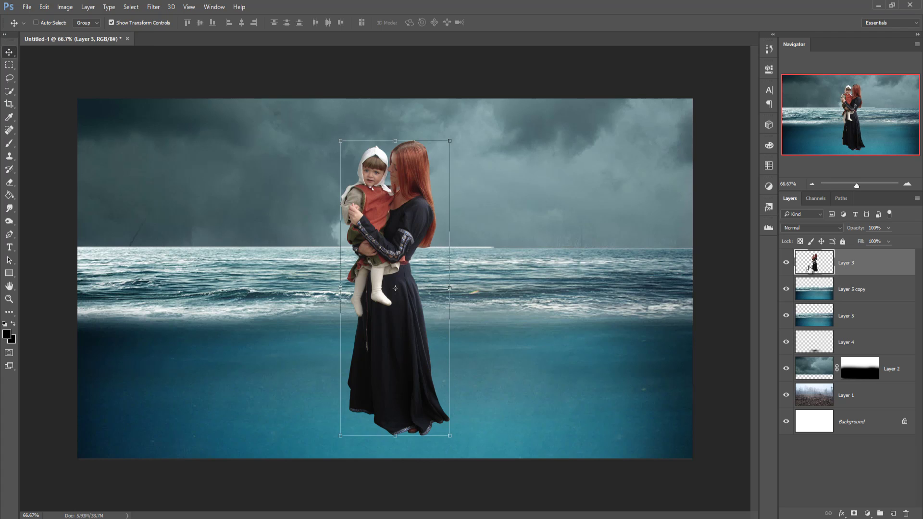
{"action": "left_click", "coordinate": [853, 514]}
{"action": "left_click", "coordinate": [8, 144]}
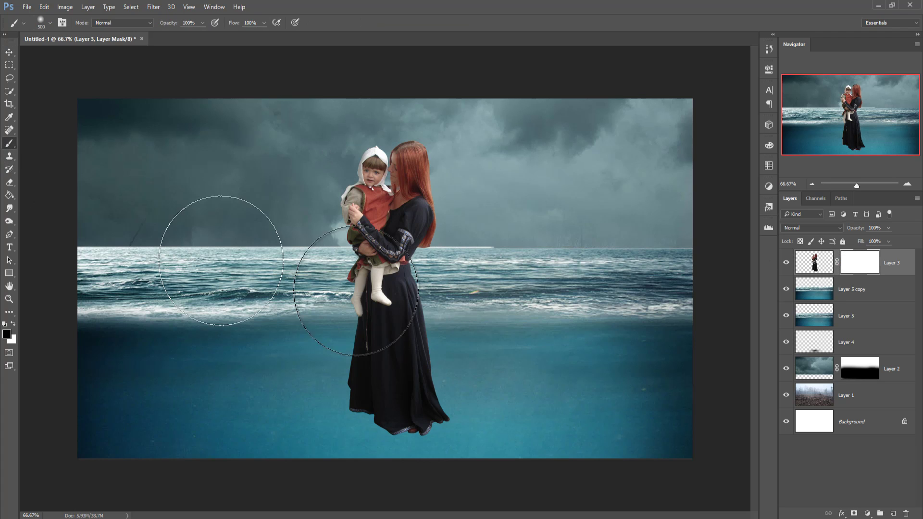
{"action": "key", "text": "ctrl+plus"}
{"action": "key", "text": "ctrl+plus"}
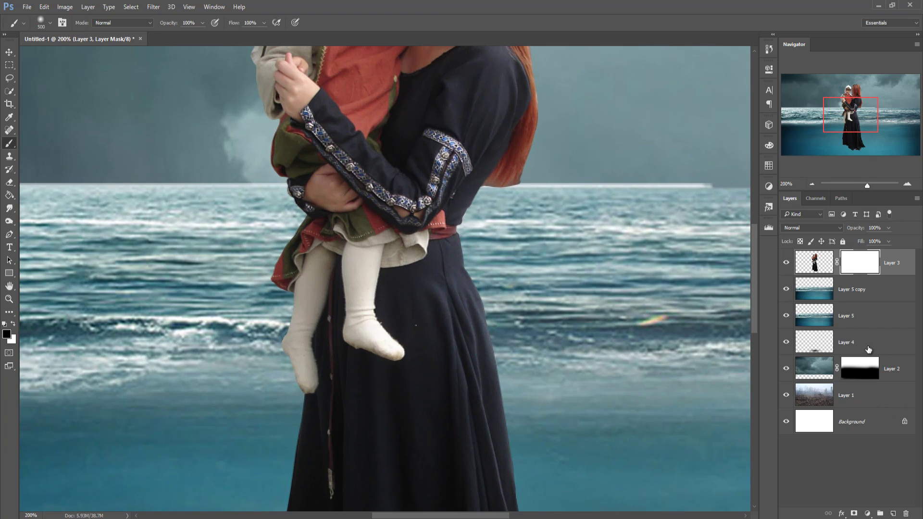
{"action": "key", "text": "ctrl+plus"}
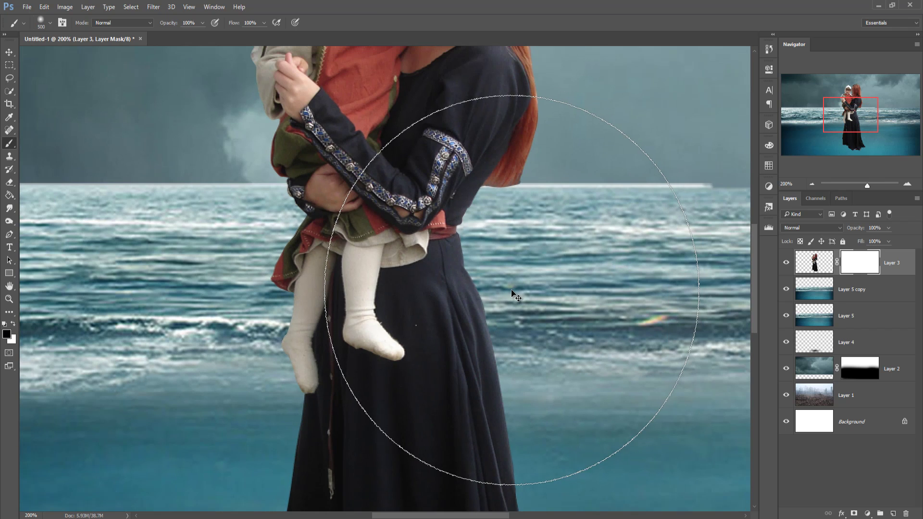
{"action": "key", "text": "ctrl+1"}
{"action": "key", "text": "bracketleft"}
{"action": "key", "text": "bracketleft"}
{"action": "key", "text": "bracketleft"}
{"action": "key", "text": "bracketleft"}
{"action": "key", "text": "bracketleft"}
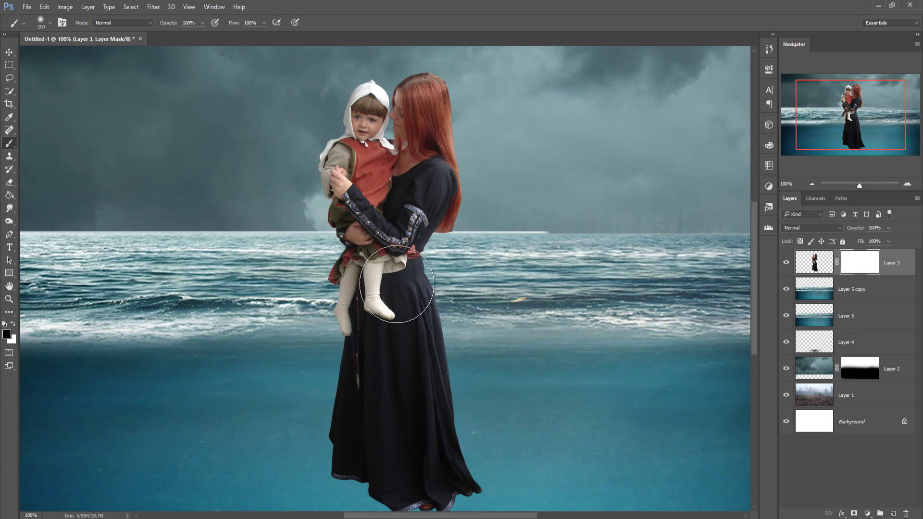
{"action": "key", "text": "bracketleft"}
{"action": "key", "text": "bracketleft"}
{"action": "key", "text": "bracketleft"}
{"action": "key", "text": "bracketright"}
{"action": "mouse_move", "coordinate": [317, 308]}
{"action": "left_mouse_down"}
{"action": "mouse_move", "coordinate": [436, 311]}
{"action": "mouse_move", "coordinate": [524, 299]}
{"action": "mouse_move", "coordinate": [294, 306]}
{"action": "mouse_move", "coordinate": [343, 313]}
{"action": "mouse_move", "coordinate": [386, 312]}
{"action": "mouse_move", "coordinate": [291, 310]}
{"action": "mouse_move", "coordinate": [507, 289]}
{"action": "mouse_move", "coordinate": [285, 284]}
{"action": "mouse_move", "coordinate": [512, 280]}
{"action": "mouse_move", "coordinate": [268, 275]}
{"action": "mouse_move", "coordinate": [262, 286]}
{"action": "mouse_move", "coordinate": [425, 270]}
{"action": "left_mouse_up"}
Step: Move the Layer 5 copy sea layer above the woman and child layer in the stacking order
{"action": "left_click", "coordinate": [9, 53]}
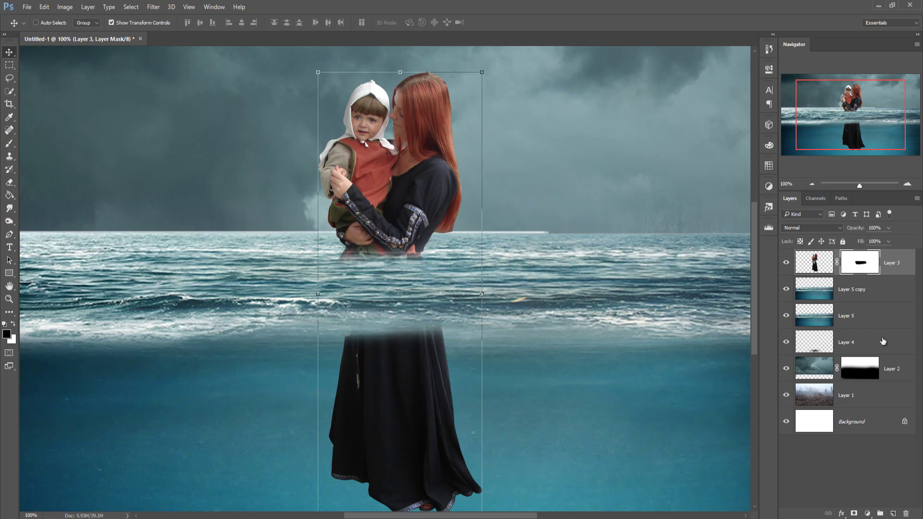
{"action": "left_click", "coordinate": [859, 294]}
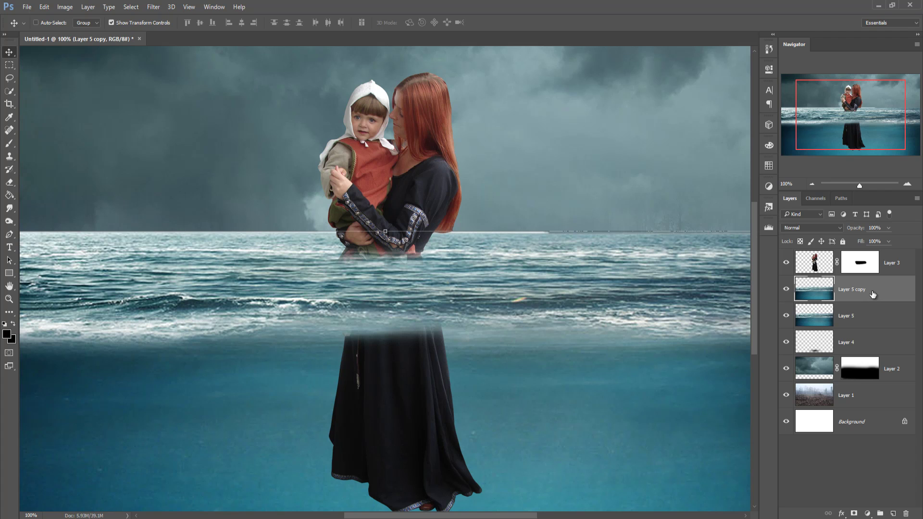
{"action": "left_click_drag", "start_coordinate": [856, 263], "coordinate": [856, 266]}
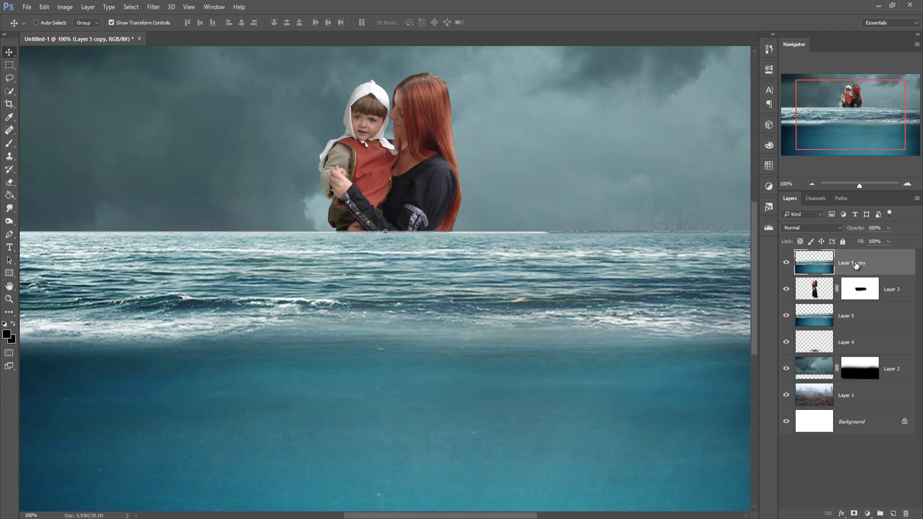
Step: Set the blending mode of the Layer 5 copy sea layer to Soft Light
{"action": "left_click", "coordinate": [842, 229]}
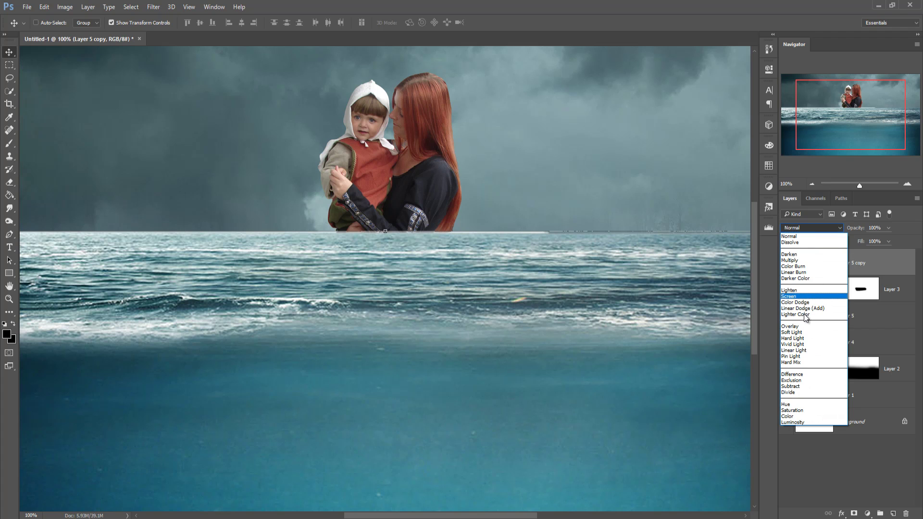
{"action": "left_click", "coordinate": [804, 333]}
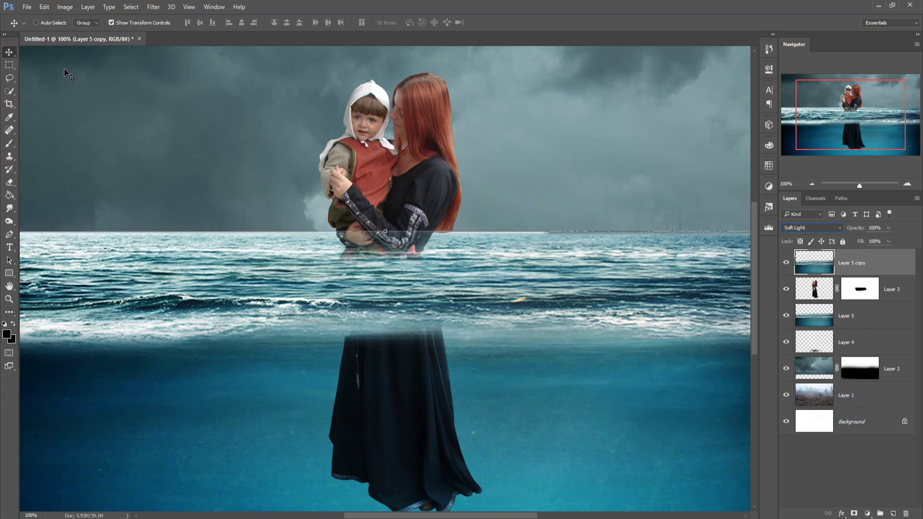
Step: Add a layer mask to Layer 5 and paint it black with a 400 px soft brush across the underwater area to uncover the forest ground
{"action": "left_click", "coordinate": [841, 317]}
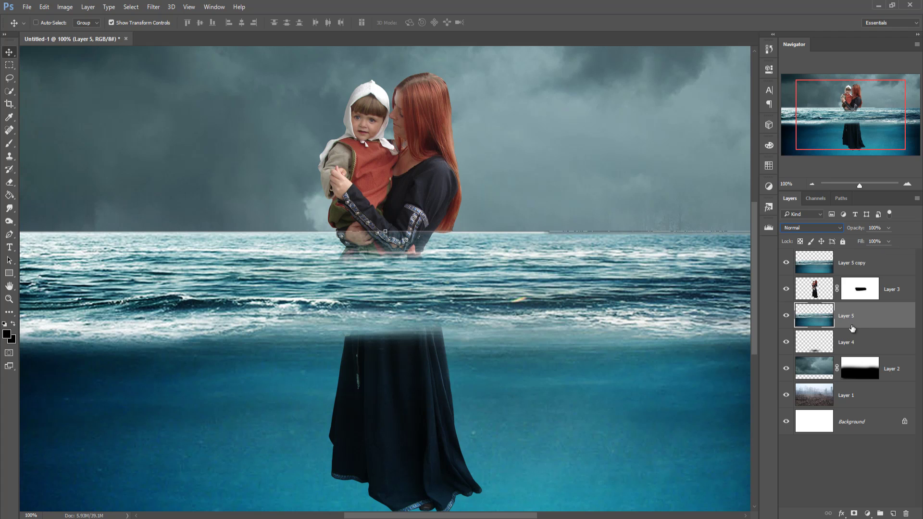
{"action": "key", "text": "ctrl+minus"}
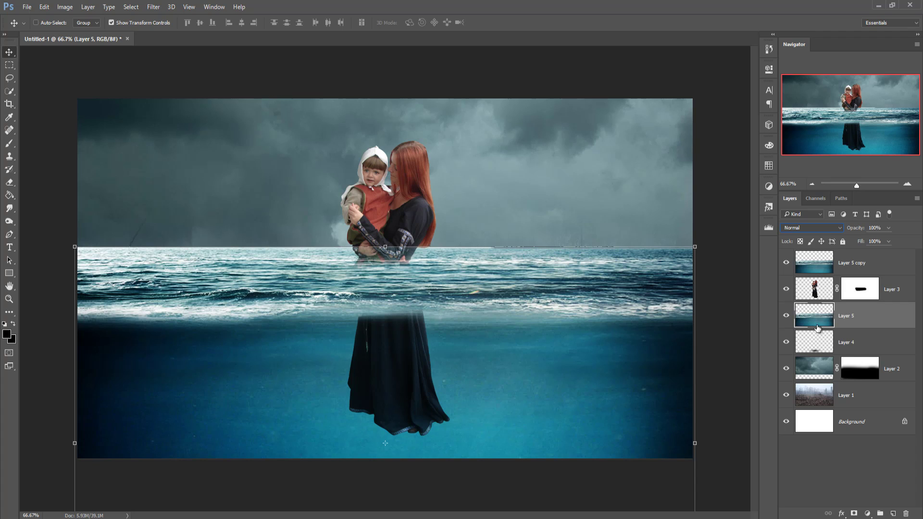
{"action": "left_click", "coordinate": [855, 514]}
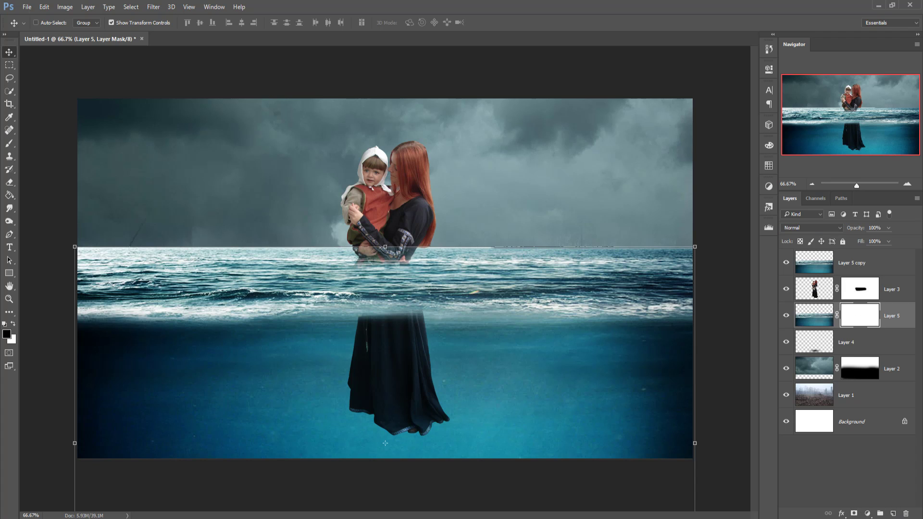
{"action": "left_click", "coordinate": [9, 144]}
{"action": "key", "text": "bracketright"}
{"action": "key", "text": "bracketright"}
{"action": "key", "text": "bracketright"}
{"action": "key", "text": "bracketright"}
{"action": "key", "text": "bracketright"}
{"action": "key", "text": "bracketright"}
{"action": "key", "text": "bracketright"}
{"action": "key", "text": "bracketright"}
{"action": "key", "text": "bracketleft"}
{"action": "key", "text": "bracketleft"}
{"action": "key", "text": "bracketleft"}
{"action": "key", "text": "bracketright"}
{"action": "mouse_move", "coordinate": [71, 433]}
{"action": "left_mouse_down"}
{"action": "mouse_move", "coordinate": [233, 447]}
{"action": "mouse_move", "coordinate": [684, 452]}
{"action": "mouse_move", "coordinate": [696, 449]}
{"action": "mouse_move", "coordinate": [143, 442]}
{"action": "mouse_move", "coordinate": [122, 432]}
{"action": "mouse_move", "coordinate": [707, 432]}
{"action": "mouse_move", "coordinate": [348, 429]}
{"action": "mouse_move", "coordinate": [652, 424]}
{"action": "mouse_move", "coordinate": [117, 405]}
{"action": "mouse_move", "coordinate": [228, 412]}
{"action": "mouse_move", "coordinate": [151, 408]}
{"action": "mouse_move", "coordinate": [374, 406]}
{"action": "mouse_move", "coordinate": [278, 398]}
{"action": "mouse_move", "coordinate": [726, 403]}
{"action": "mouse_move", "coordinate": [629, 405]}
{"action": "mouse_move", "coordinate": [690, 395]}
{"action": "mouse_move", "coordinate": [668, 407]}
{"action": "left_mouse_up"}
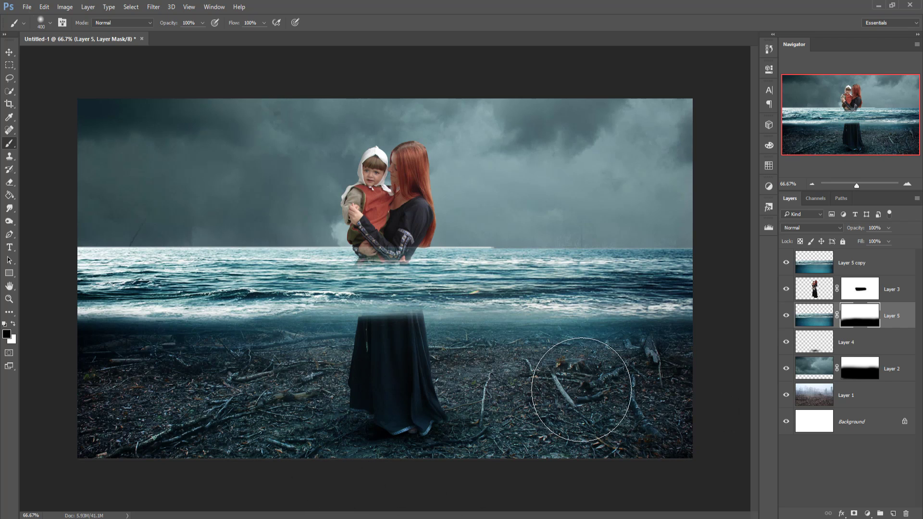
Step: Add a layer mask to Layer 5 copy and paint it black along the horizon and upper sea with a 300 px soft brush
{"action": "left_click", "coordinate": [860, 269]}
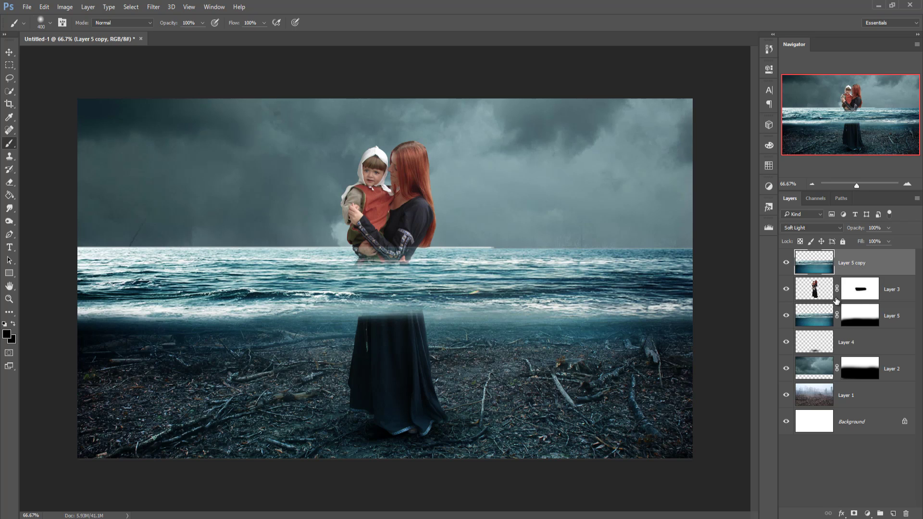
{"action": "left_click", "coordinate": [854, 514]}
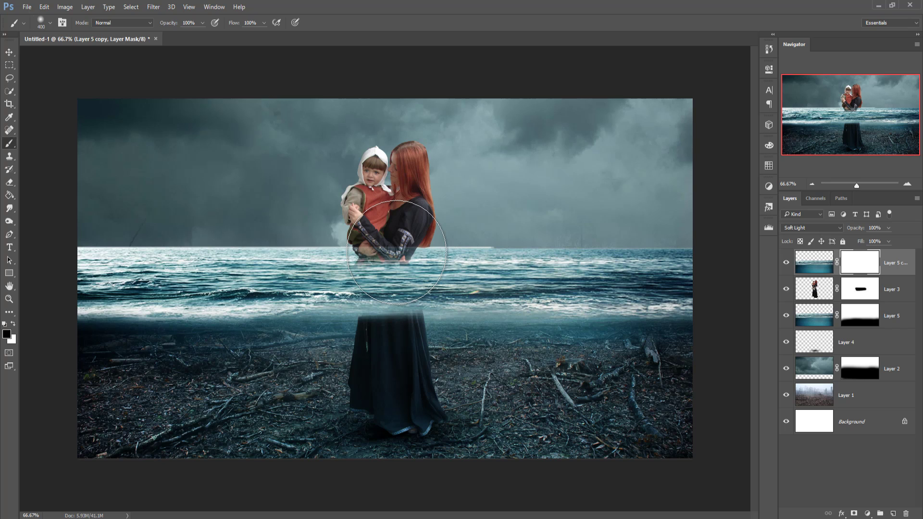
{"action": "key", "text": "bracketleft"}
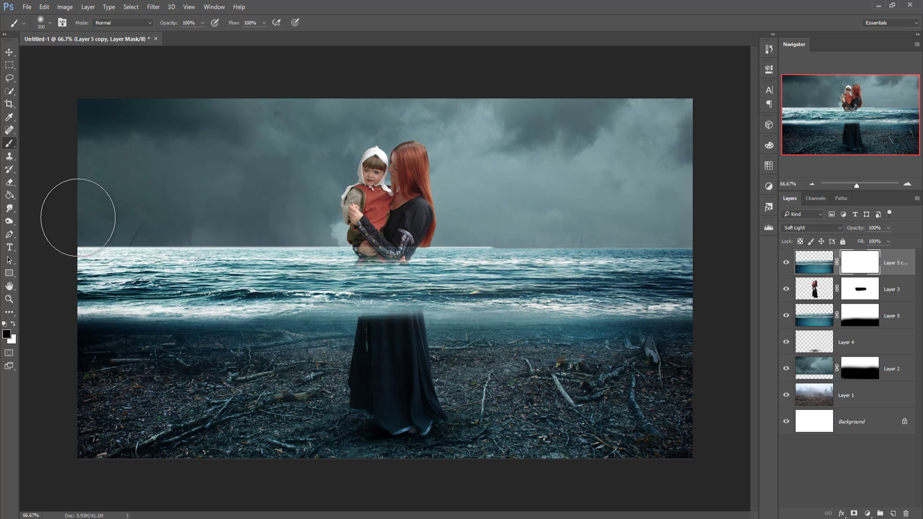
{"action": "left_click_drag", "start_coordinate": [274, 220], "coordinate": [670, 212]}
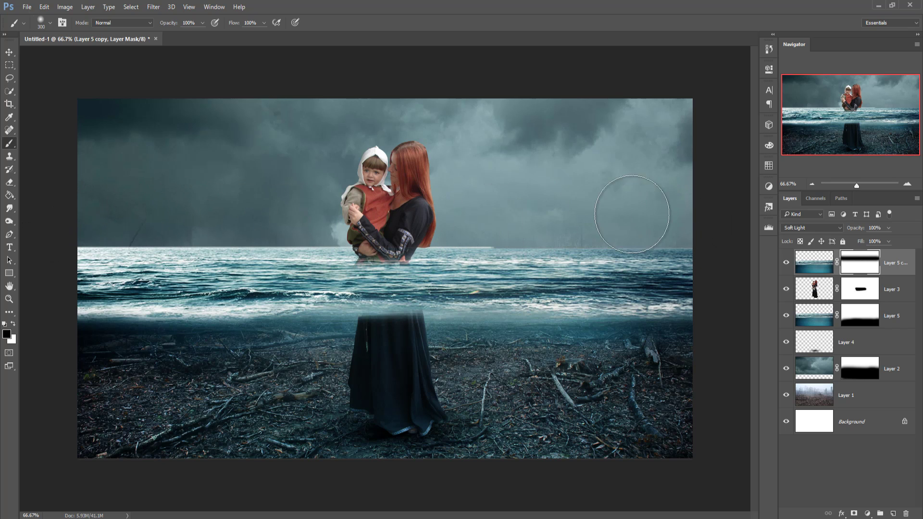
{"action": "mouse_move", "coordinate": [67, 196]}
{"action": "left_mouse_down"}
{"action": "mouse_move", "coordinate": [417, 219]}
{"action": "mouse_move", "coordinate": [63, 212]}
{"action": "mouse_move", "coordinate": [388, 235]}
{"action": "mouse_move", "coordinate": [532, 216]}
{"action": "mouse_move", "coordinate": [124, 215]}
{"action": "mouse_move", "coordinate": [624, 223]}
{"action": "mouse_move", "coordinate": [498, 233]}
{"action": "left_mouse_up"}
Step: Paint the Layer 5 mask black with a 175 px brush just below the waterline to uncover more of the distant ground
{"action": "key", "text": "bracketleft"}
{"action": "key", "text": "bracketleft"}
{"action": "key", "text": "bracketleft"}
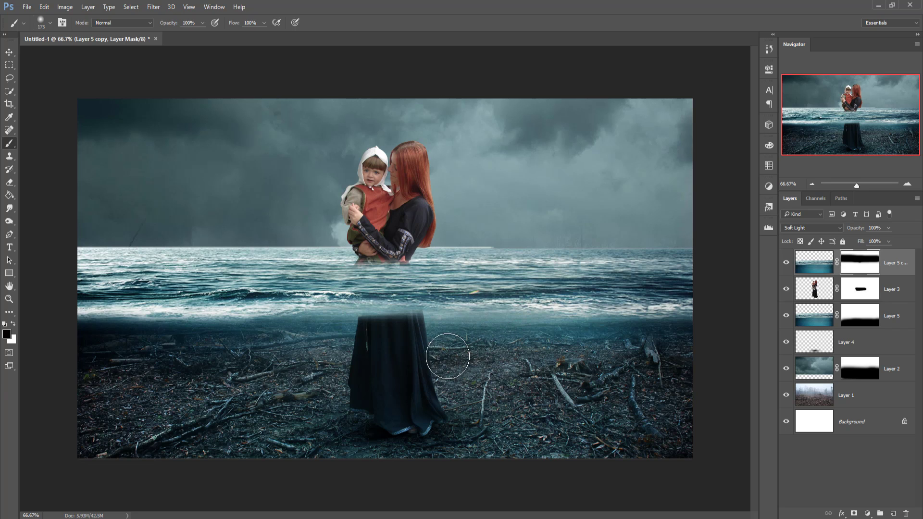
{"action": "left_click", "coordinate": [864, 318]}
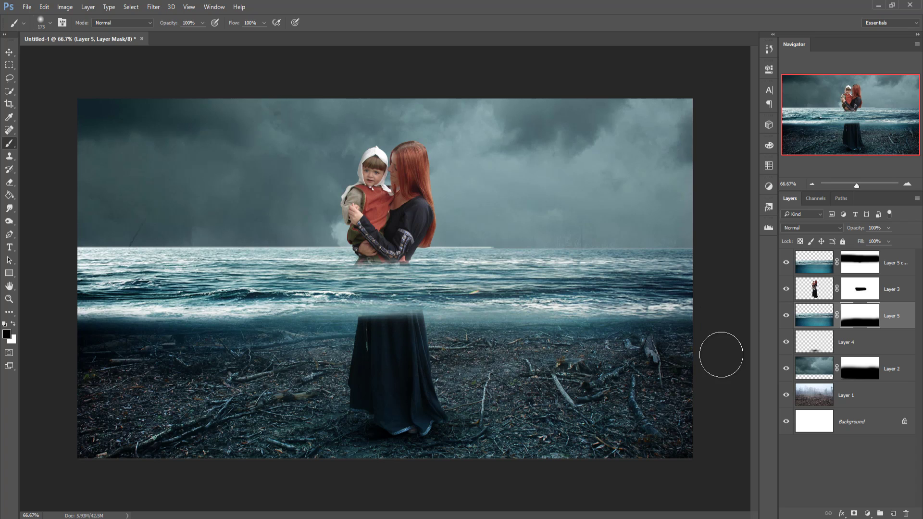
{"action": "left_click_drag", "start_coordinate": [230, 345], "coordinate": [82, 340]}
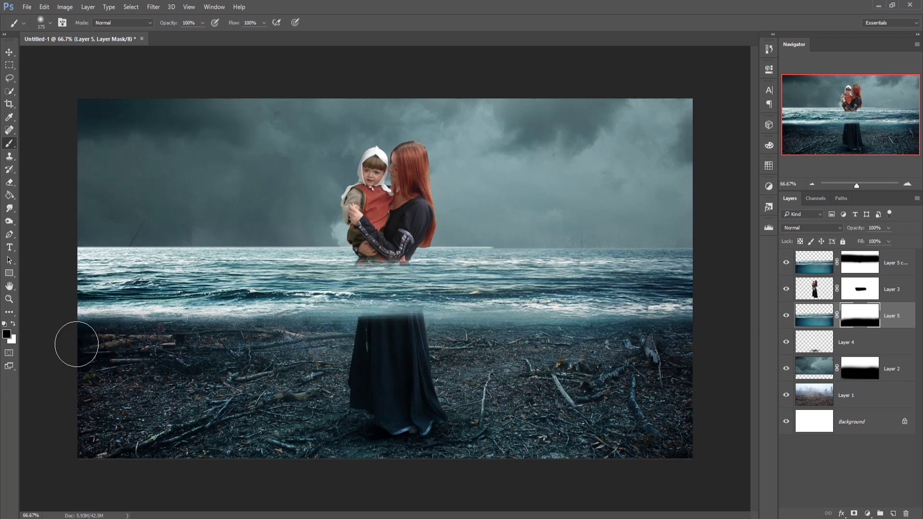
Step: Paint the Layer 5 mask black along the whole horizon with a 150 px soft brush to blend the sea edge into the sky
{"action": "left_click", "coordinate": [7, 54]}
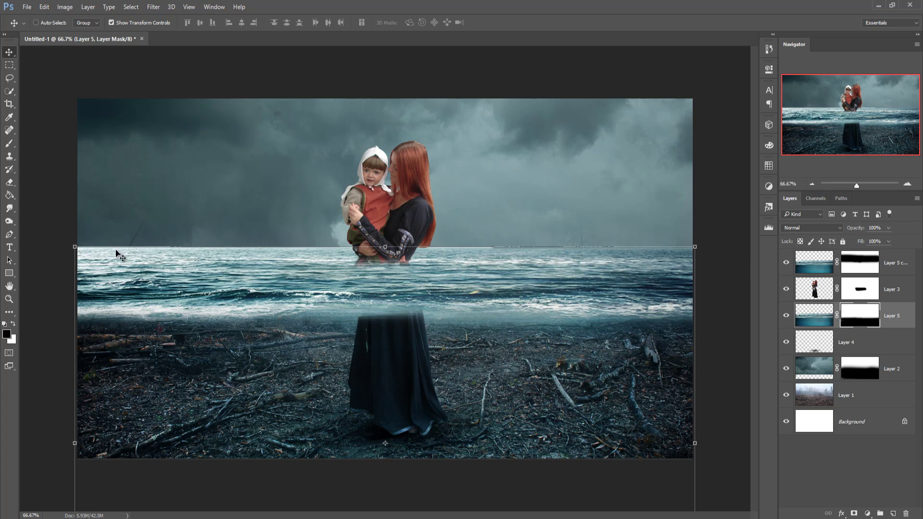
{"action": "left_click", "coordinate": [9, 143]}
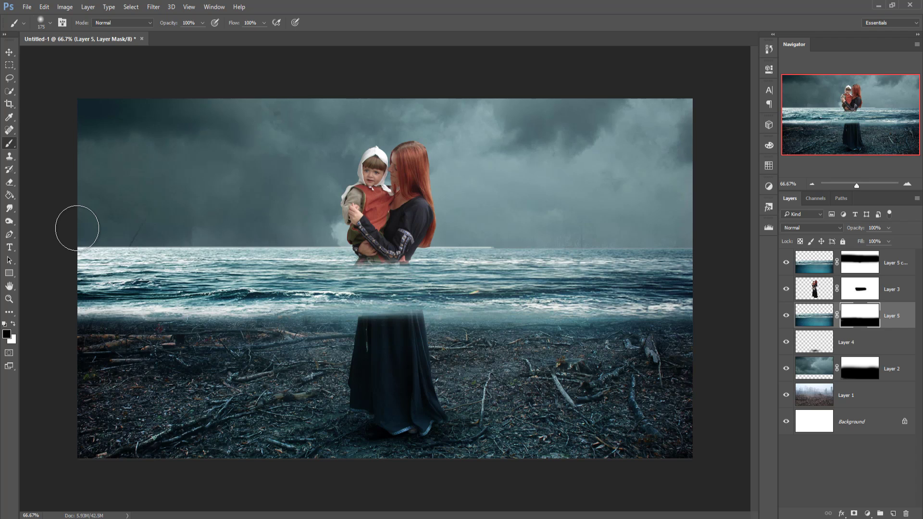
{"action": "key", "text": "bracketleft"}
{"action": "left_click_drag", "start_coordinate": [153, 233], "coordinate": [651, 233]}
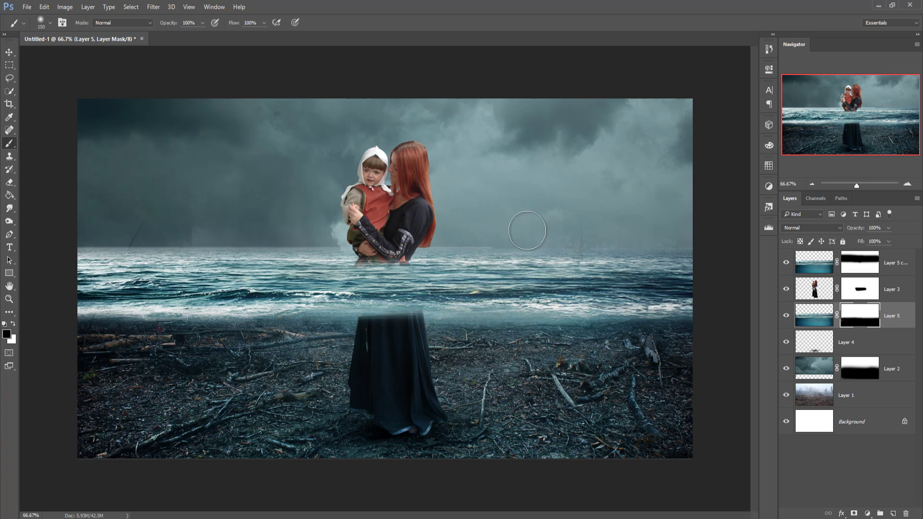
{"action": "mouse_move", "coordinate": [193, 230]}
{"action": "left_mouse_down"}
{"action": "mouse_move", "coordinate": [49, 227]}
{"action": "mouse_move", "coordinate": [156, 226]}
{"action": "mouse_move", "coordinate": [132, 220]}
{"action": "left_mouse_up"}
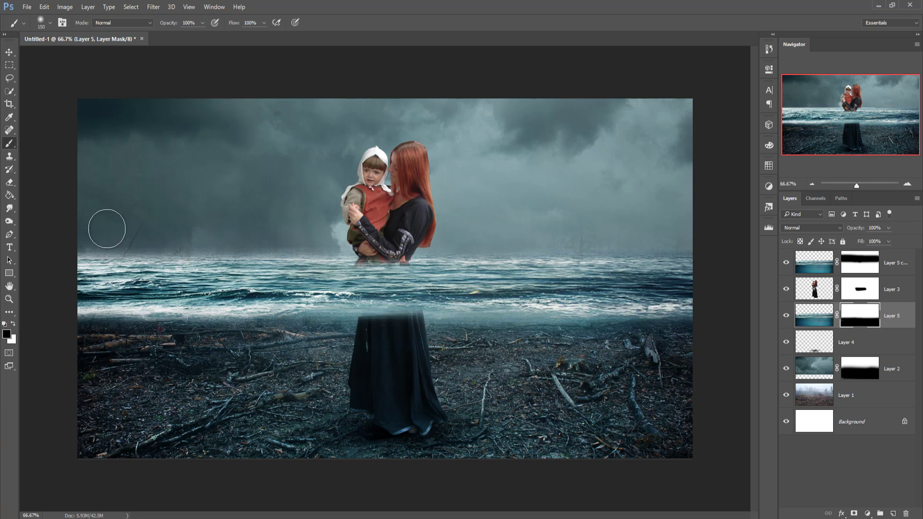
{"action": "mouse_move", "coordinate": [400, 229]}
{"action": "left_mouse_down"}
{"action": "mouse_move", "coordinate": [619, 216]}
{"action": "mouse_move", "coordinate": [707, 227]}
{"action": "mouse_move", "coordinate": [697, 222]}
{"action": "left_mouse_up"}
{"action": "left_click", "coordinate": [9, 52]}
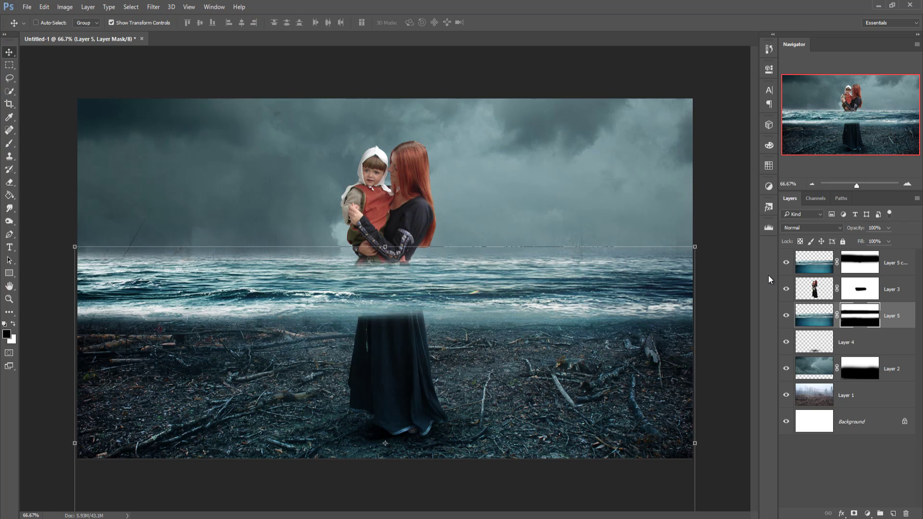
Step: Enlarge the stormy sky on Layer 2 slightly and reposition it so the clouds reach down to the sea horizon
{"action": "left_click", "coordinate": [821, 376]}
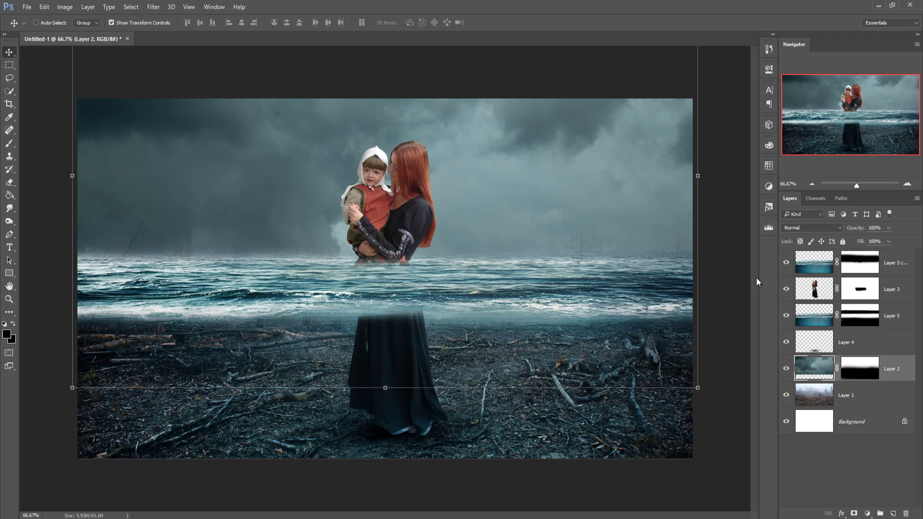
{"action": "left_click_drag", "start_coordinate": [698, 389], "coordinate": [752, 415]}
{"action": "left_click_drag", "start_coordinate": [623, 223], "coordinate": [618, 180]}
{"action": "left_click", "coordinate": [418, 23]}
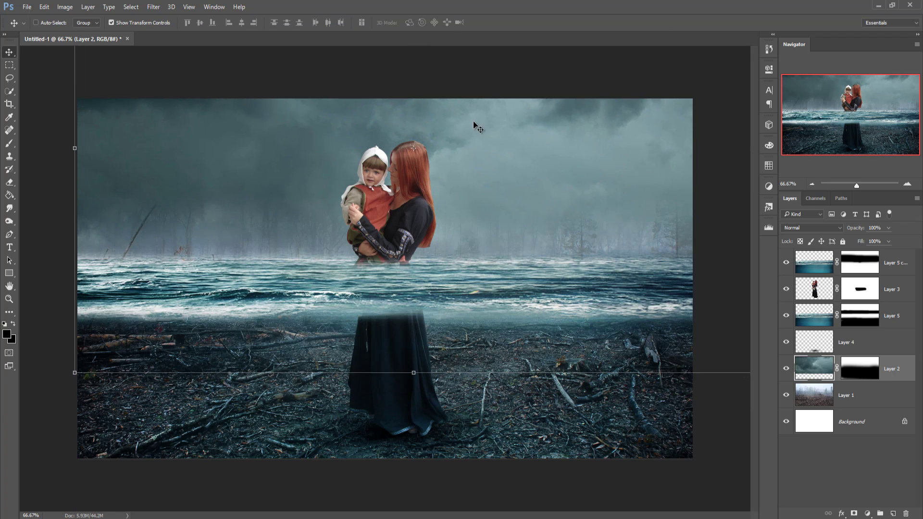
{"action": "left_click_drag", "start_coordinate": [513, 247], "coordinate": [526, 223]}
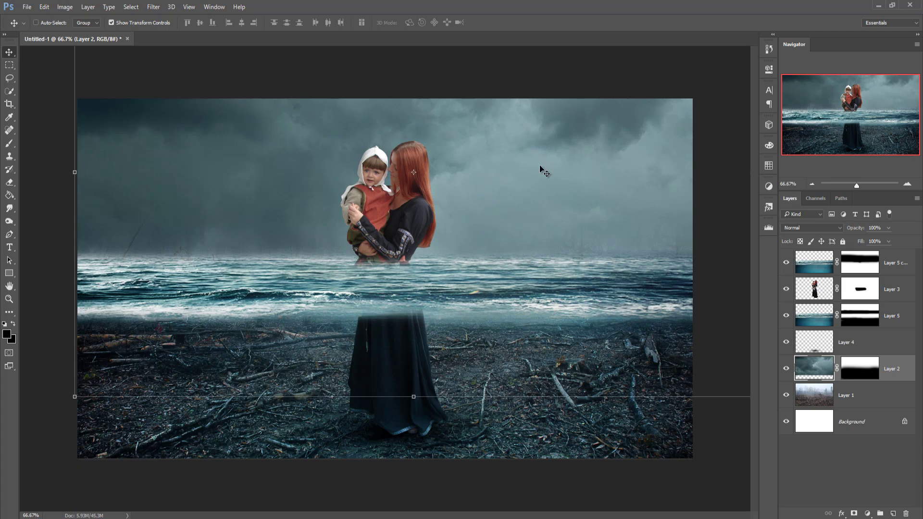
Step: Paint the Layer 5 mask black with a 90 px brush over the sea area around the woman's waist
{"action": "left_click", "coordinate": [904, 273]}
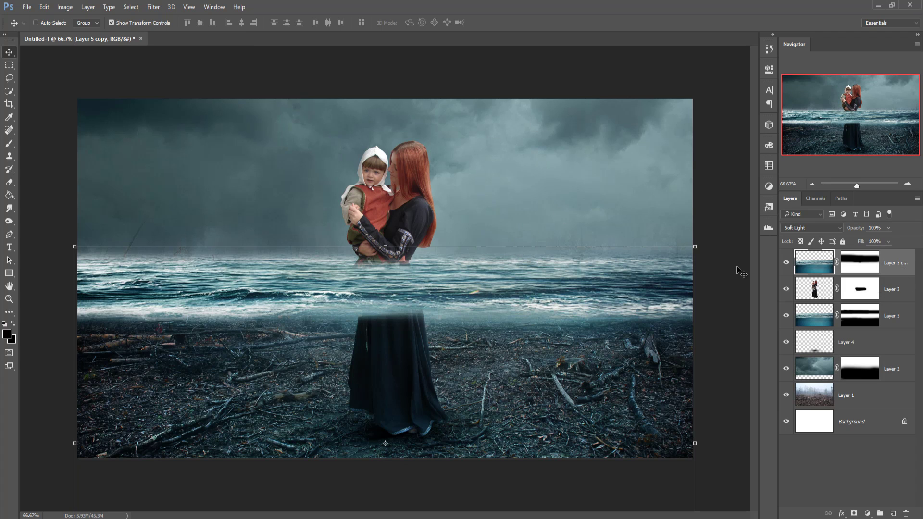
{"action": "left_click", "coordinate": [861, 321]}
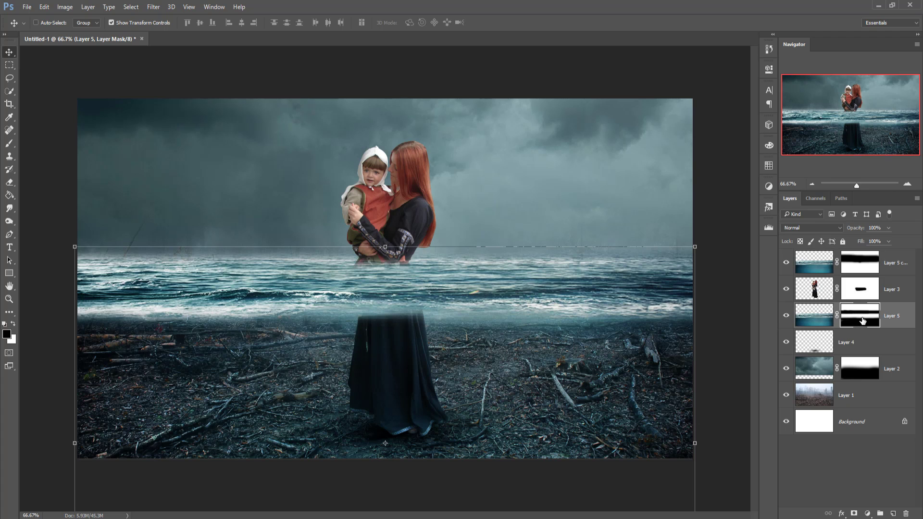
{"action": "left_click", "coordinate": [854, 513]}
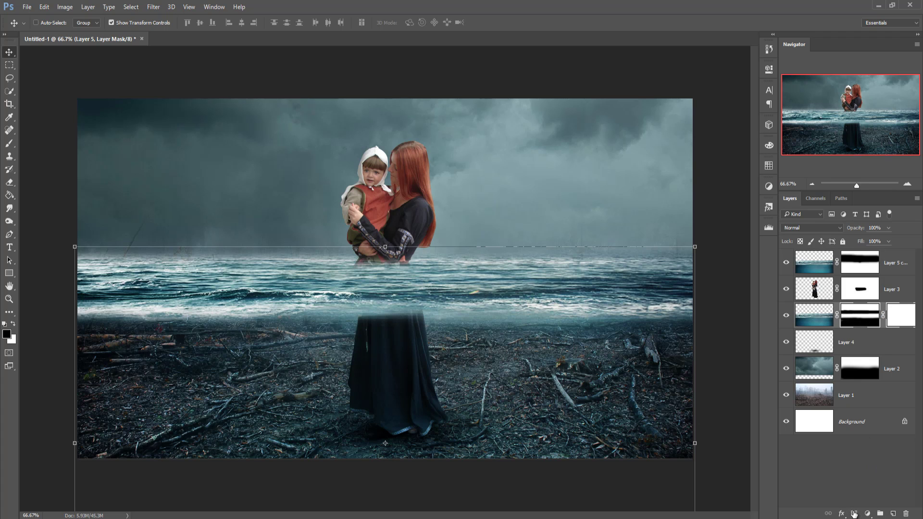
{"action": "key", "text": "ctrl+z"}
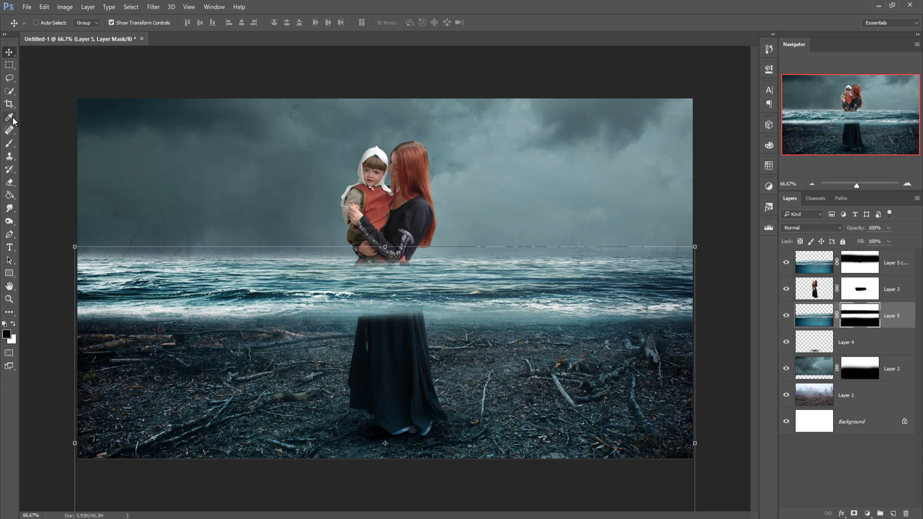
{"action": "left_click", "coordinate": [10, 143]}
{"action": "key", "text": "bracketleft"}
{"action": "key", "text": "bracketleft"}
{"action": "key", "text": "bracketleft"}
{"action": "mouse_move", "coordinate": [373, 264]}
{"action": "left_mouse_down"}
{"action": "mouse_move", "coordinate": [362, 267]}
{"action": "mouse_move", "coordinate": [386, 260]}
{"action": "mouse_move", "coordinate": [413, 280]}
{"action": "left_mouse_up"}
Step: Paint the Layer 3 mask white with soft brushes down to 70 px to restore the child's legs and the woman's waist above the water
{"action": "left_click", "coordinate": [860, 289]}
{"action": "left_click", "coordinate": [14, 324]}
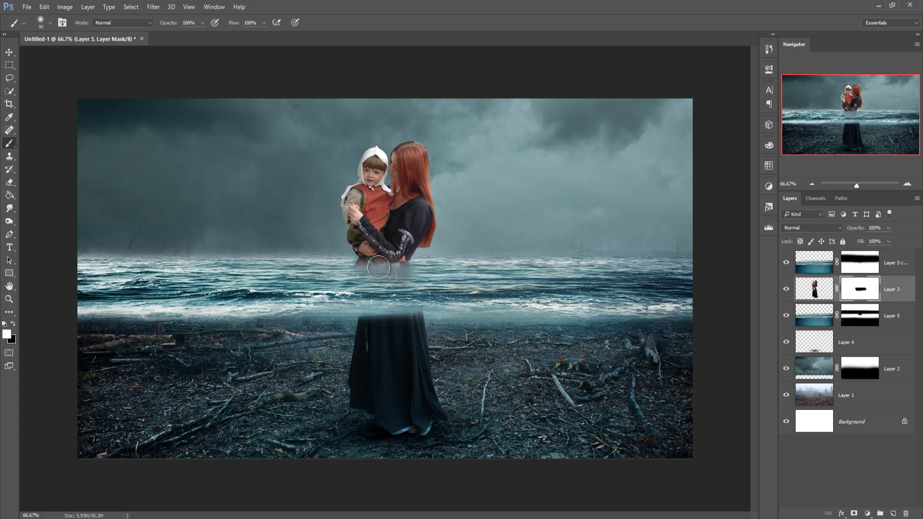
{"action": "left_click_drag", "start_coordinate": [378, 270], "coordinate": [364, 275]}
{"action": "key", "text": "p"}
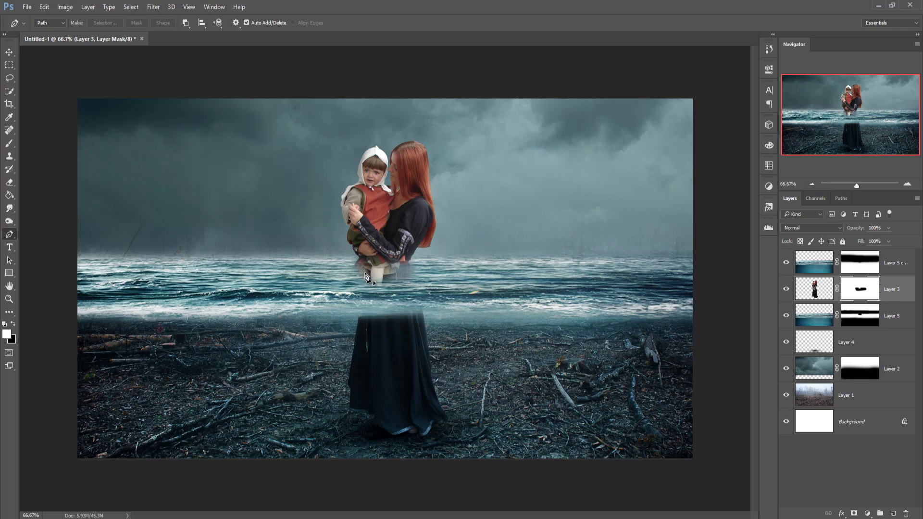
{"action": "left_click", "coordinate": [10, 144]}
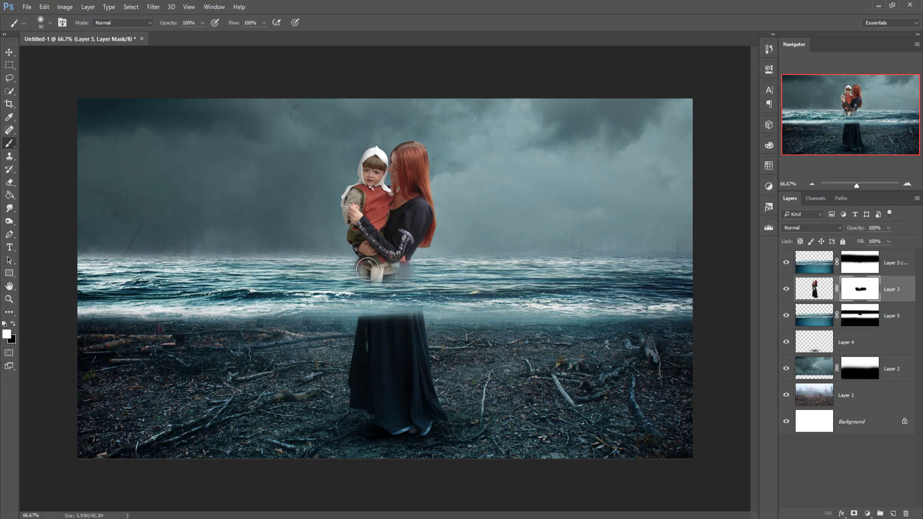
{"action": "key", "text": "bracketleft"}
{"action": "key", "text": "bracketleft"}
{"action": "mouse_move", "coordinate": [364, 271]}
{"action": "left_mouse_down"}
{"action": "mouse_move", "coordinate": [404, 270]}
{"action": "mouse_move", "coordinate": [356, 275]}
{"action": "mouse_move", "coordinate": [463, 294]}
{"action": "mouse_move", "coordinate": [368, 281]}
{"action": "mouse_move", "coordinate": [365, 273]}
{"action": "mouse_move", "coordinate": [395, 275]}
{"action": "left_mouse_up"}
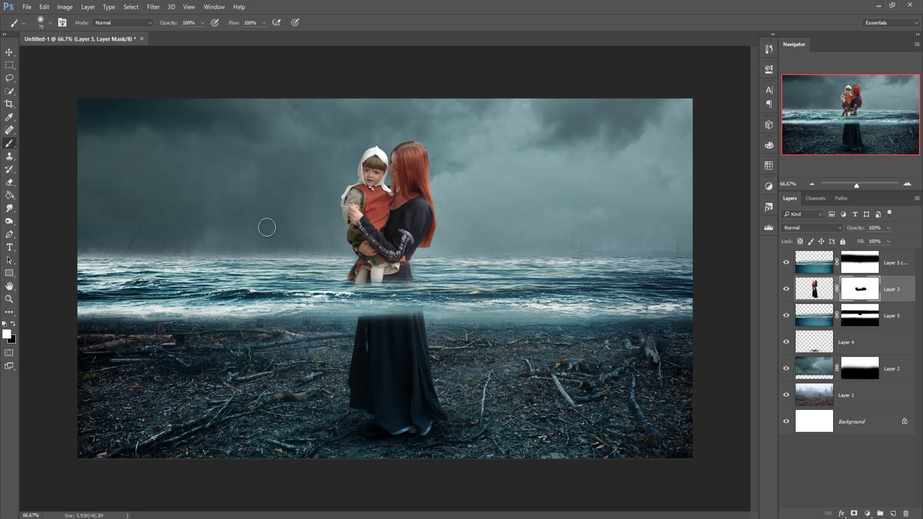
{"action": "left_click", "coordinate": [7, 54]}
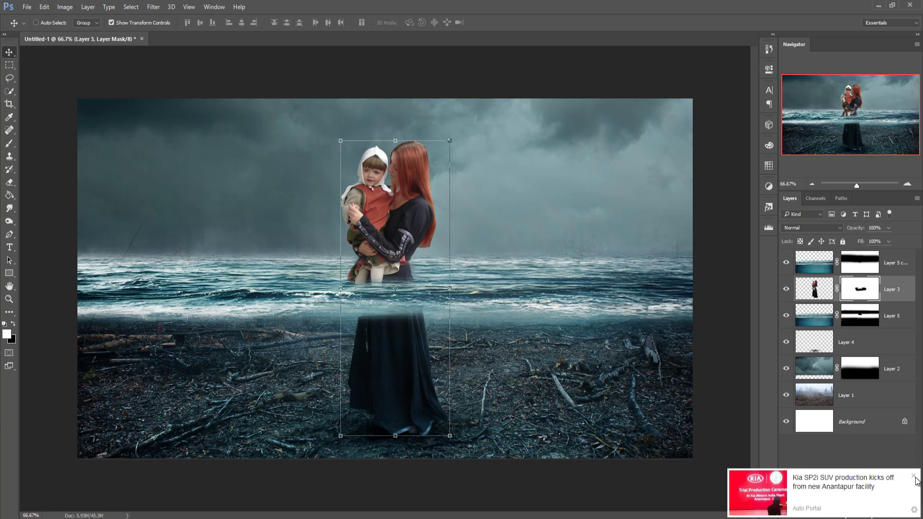
{"action": "left_click", "coordinate": [913, 477]}
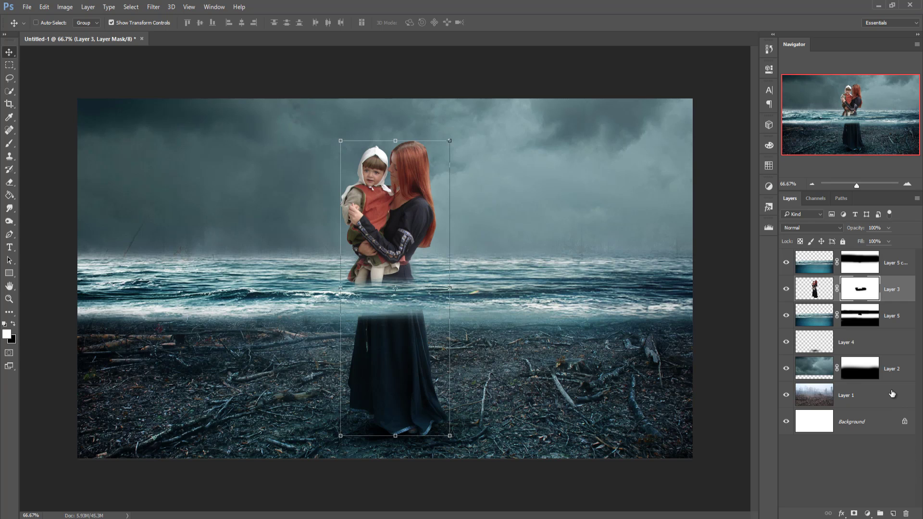
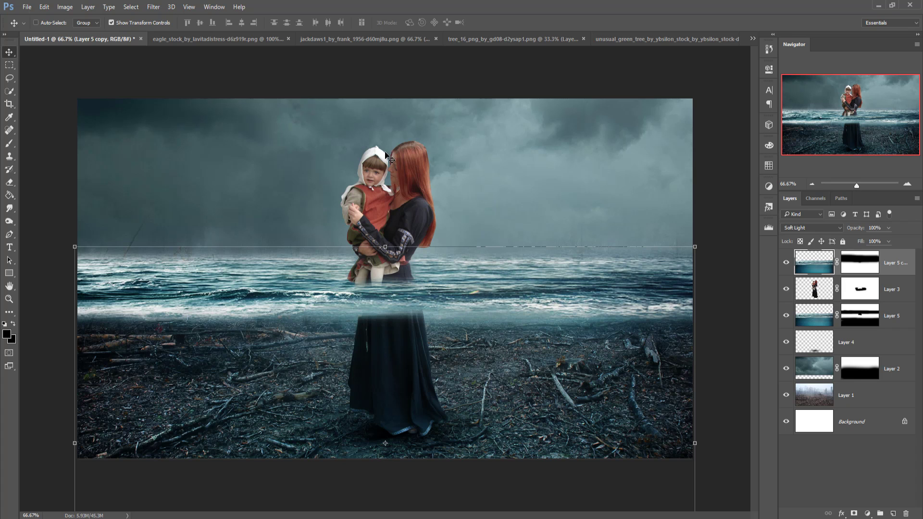
Step: Copy the eagle from the eagle_stock document into the composite as a new layer in the sky beside the child
{"action": "left_click", "coordinate": [216, 41]}
{"action": "left_click_drag", "start_coordinate": [215, 41], "coordinate": [624, 146]}
{"action": "left_click_drag", "start_coordinate": [668, 312], "coordinate": [281, 175]}
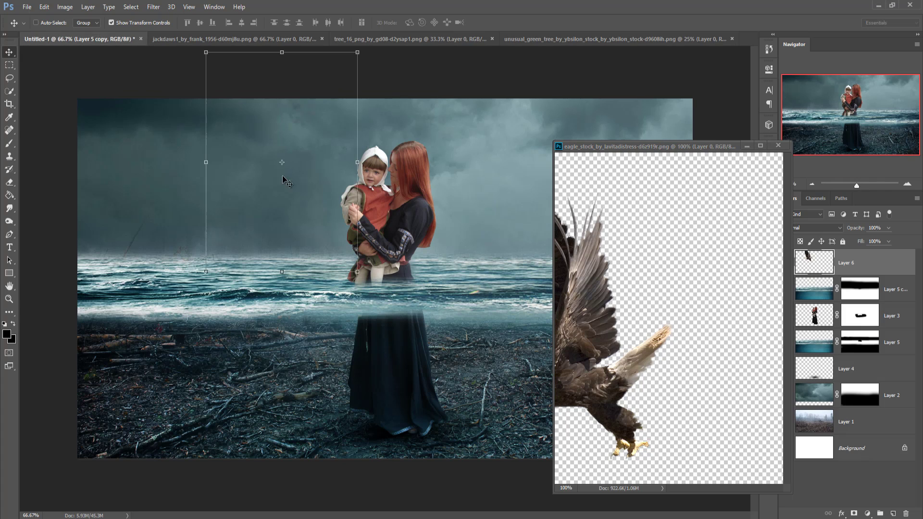
{"action": "left_click", "coordinate": [745, 148]}
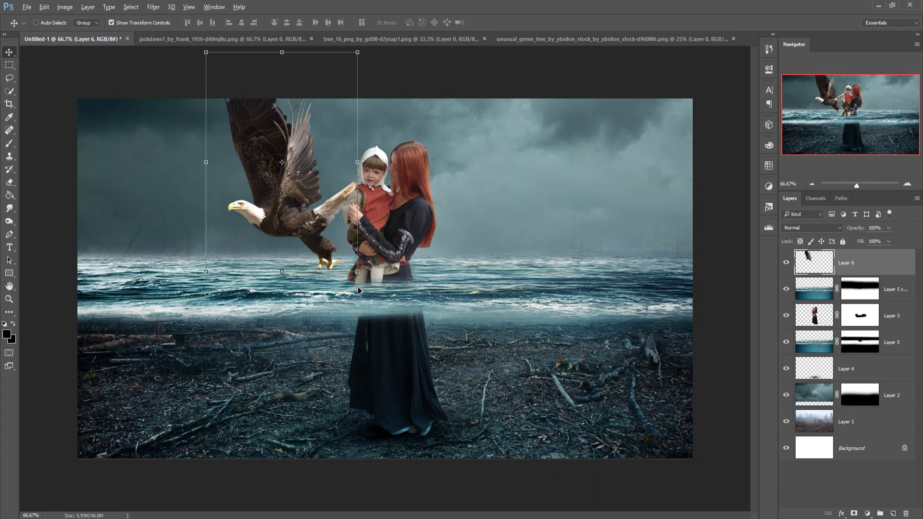
Step: Scale the eagle on Layer 6 to about 49% and rotate it about 9.7° clockwise
{"action": "left_click_drag", "start_coordinate": [356, 273], "coordinate": [307, 215]}
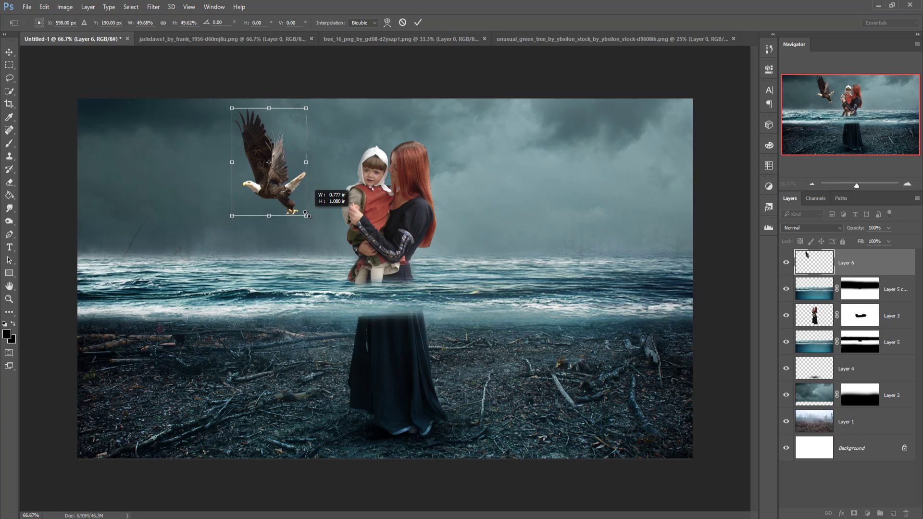
{"action": "left_click_drag", "start_coordinate": [331, 161], "coordinate": [336, 169]}
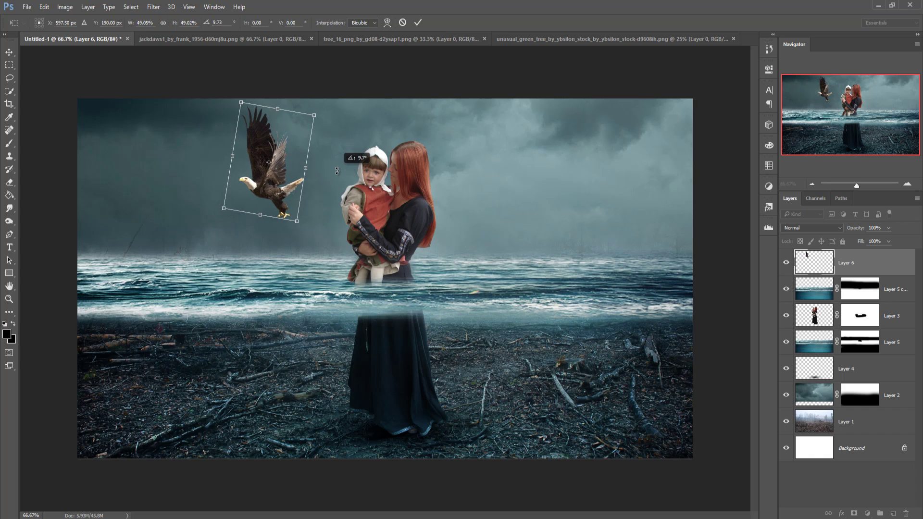
{"action": "left_click", "coordinate": [418, 23]}
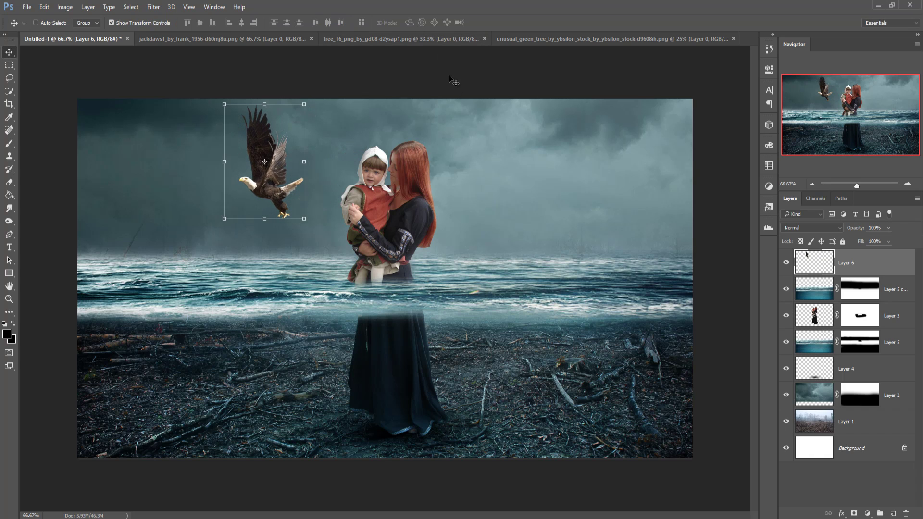
Step: Copy the flock from the jackdaws document into the composite, scale it to about 23%, and place it in the sky right of the woman
{"action": "left_click", "coordinate": [201, 40]}
{"action": "left_click_drag", "start_coordinate": [201, 39], "coordinate": [601, 95]}
{"action": "left_click_drag", "start_coordinate": [654, 203], "coordinate": [484, 143]}
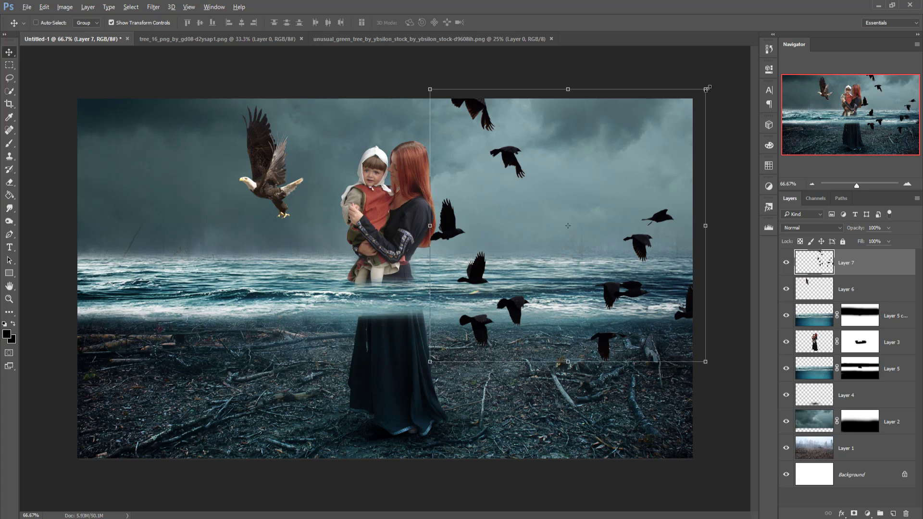
{"action": "left_click_drag", "start_coordinate": [706, 89], "coordinate": [591, 166]}
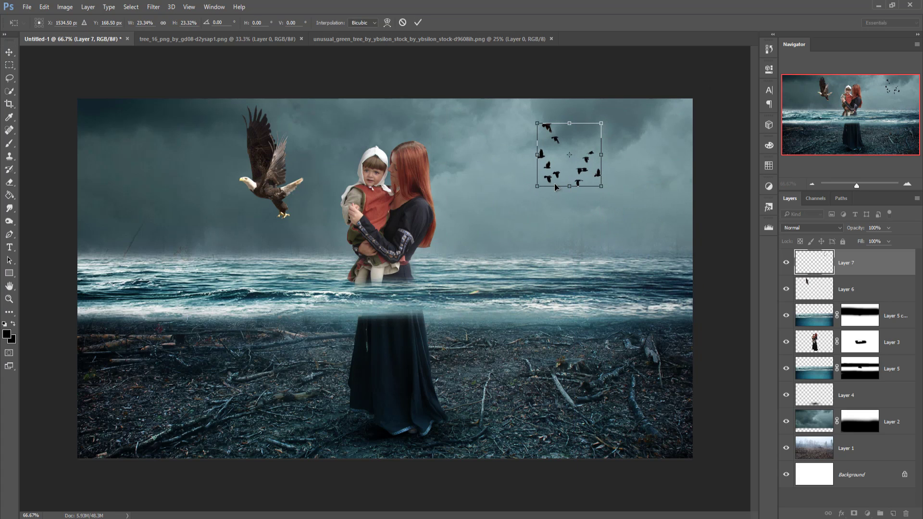
{"action": "left_click", "coordinate": [418, 22]}
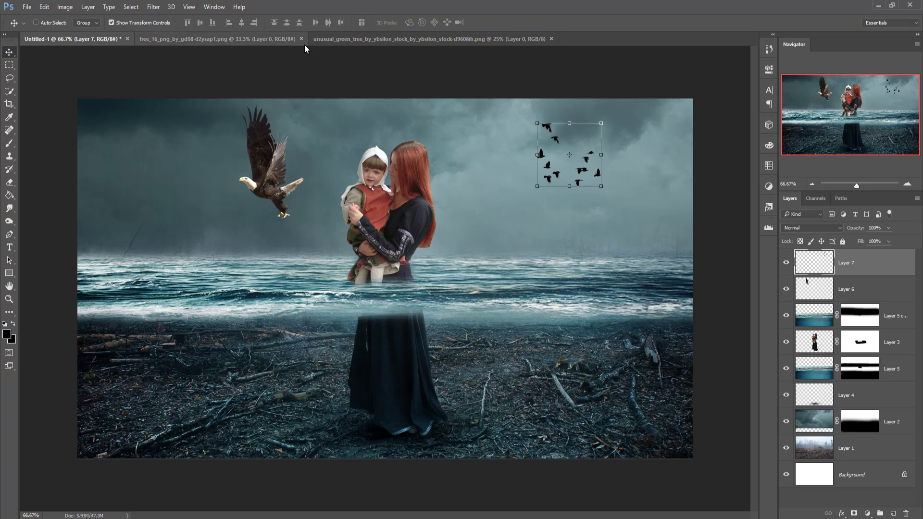
Step: Copy the tree from the tree_16_png document into the composite and position it so only foliage hangs into the sky's upper-left corner
{"action": "left_click_drag", "start_coordinate": [243, 42], "coordinate": [543, 65]}
{"action": "left_click_drag", "start_coordinate": [549, 183], "coordinate": [158, 196]}
{"action": "left_click_drag", "start_coordinate": [839, 75], "coordinate": [562, 111]}
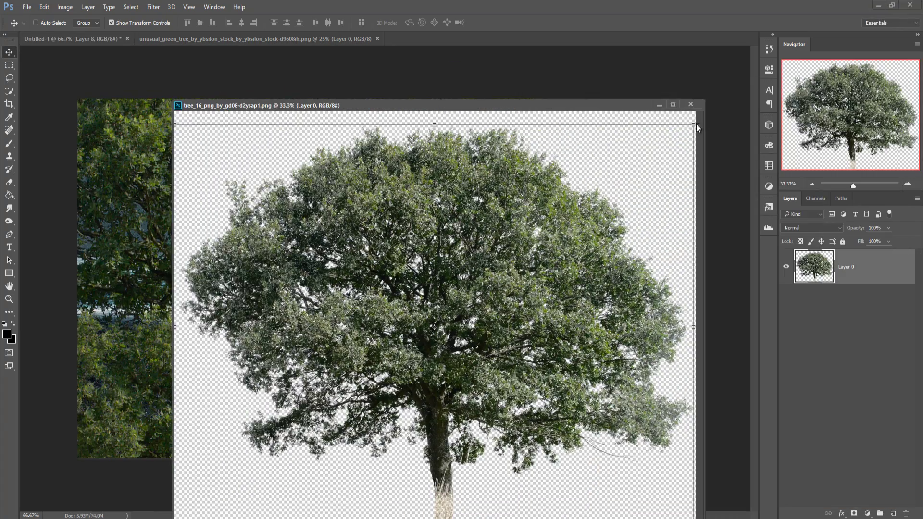
{"action": "left_click", "coordinate": [659, 104]}
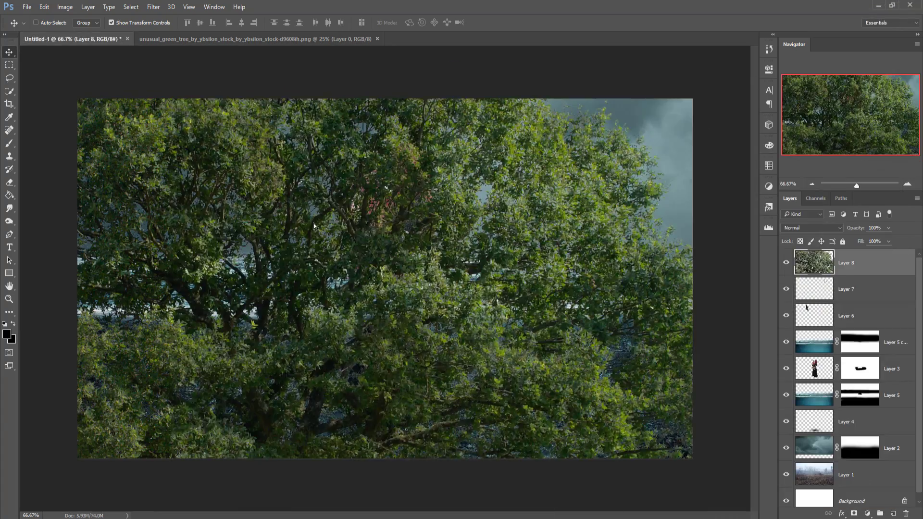
{"action": "left_click_drag", "start_coordinate": [385, 159], "coordinate": [116, 90]}
{"action": "left_click_drag", "start_coordinate": [171, 124], "coordinate": [171, 116]}
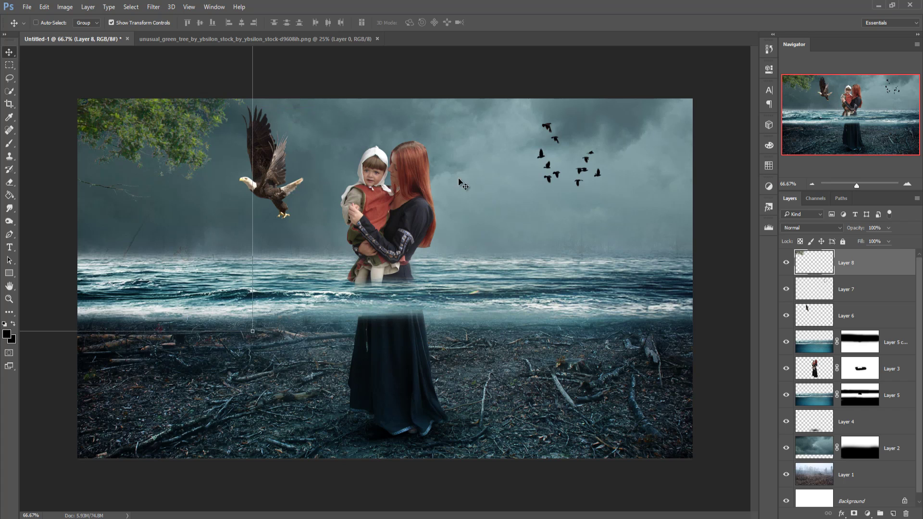
Step: Duplicate the tree on Layer 8 and reposition the copy so its branches frame the upper-right corner of the image
{"action": "right_click", "coordinate": [876, 263]}
{"action": "left_click", "coordinate": [774, 109]}
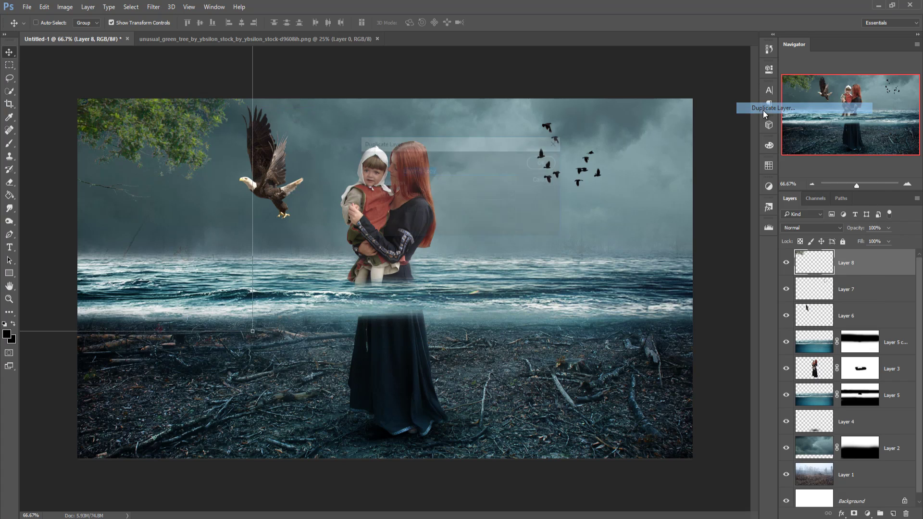
{"action": "left_click", "coordinate": [546, 162]}
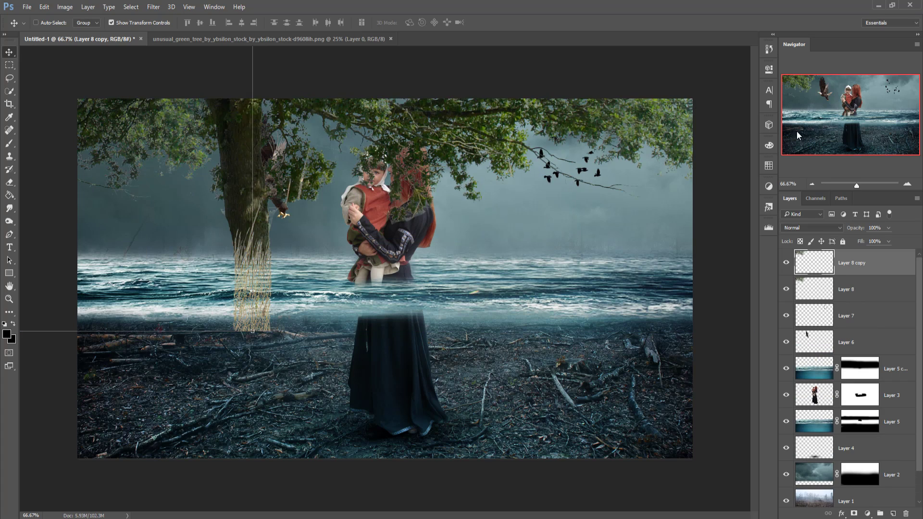
{"action": "left_click_drag", "start_coordinate": [214, 135], "coordinate": [161, 113]}
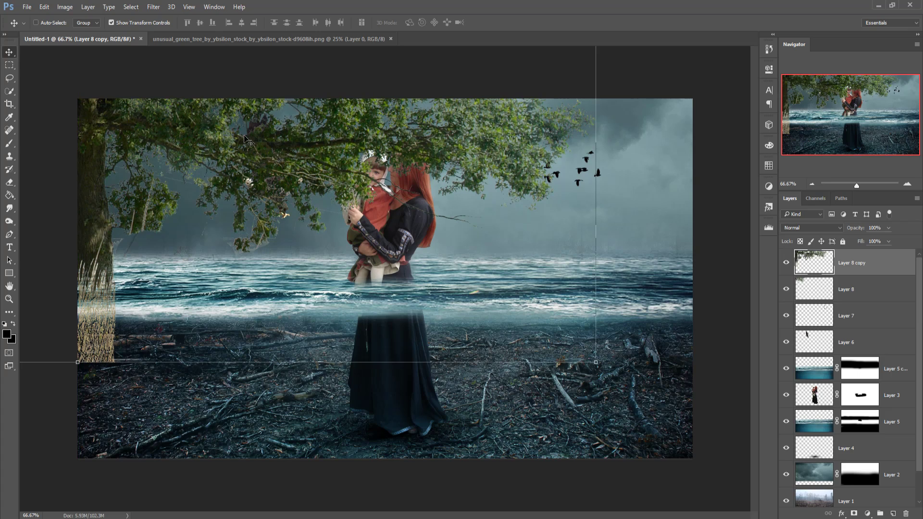
{"action": "left_click_drag", "start_coordinate": [365, 127], "coordinate": [616, 180]}
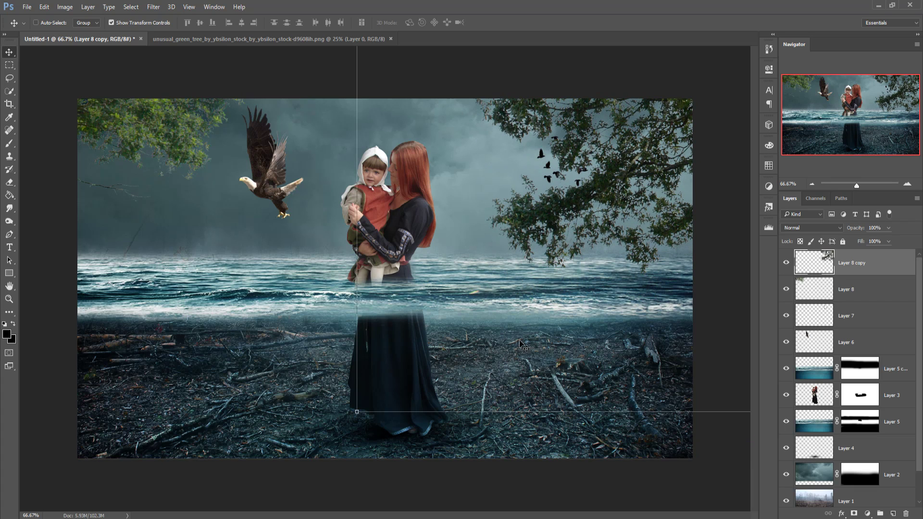
Step: Rotate the Layer 8 copy tree about 7.6° and shift it so its foliage hangs from the upper-right corner
{"action": "left_click_drag", "start_coordinate": [359, 421], "coordinate": [298, 371]}
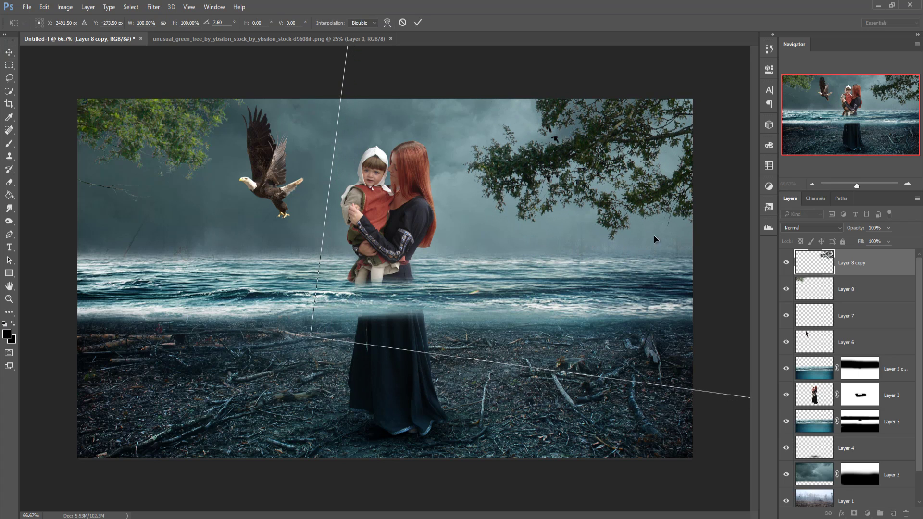
{"action": "left_click_drag", "start_coordinate": [654, 235], "coordinate": [676, 244]}
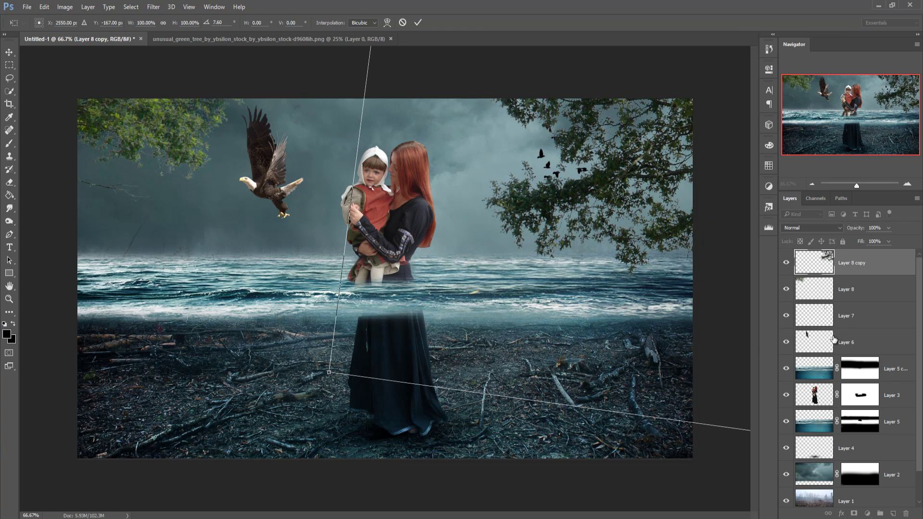
{"action": "left_click", "coordinate": [418, 22]}
Step: Move the bird flock on Layer 7 into the open sky between the woman and the upper-right branches
{"action": "left_click", "coordinate": [853, 316]}
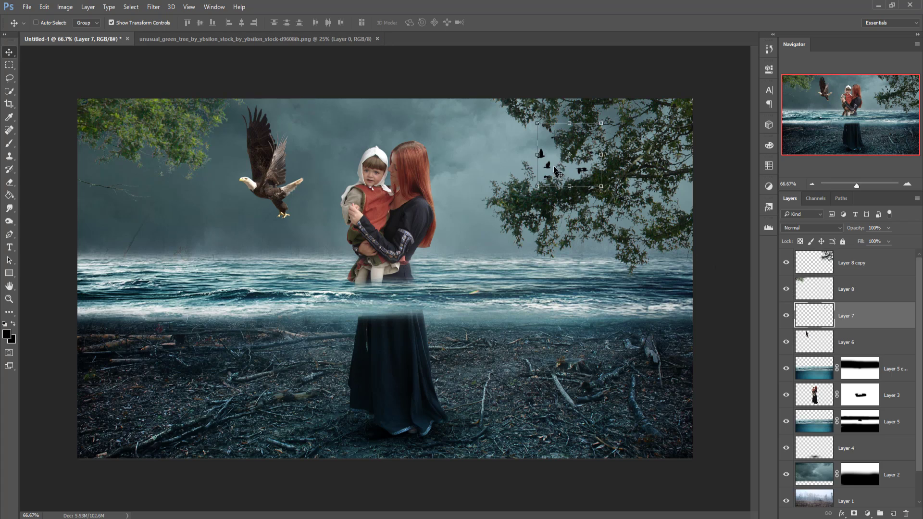
{"action": "left_click_drag", "start_coordinate": [555, 170], "coordinate": [499, 155]}
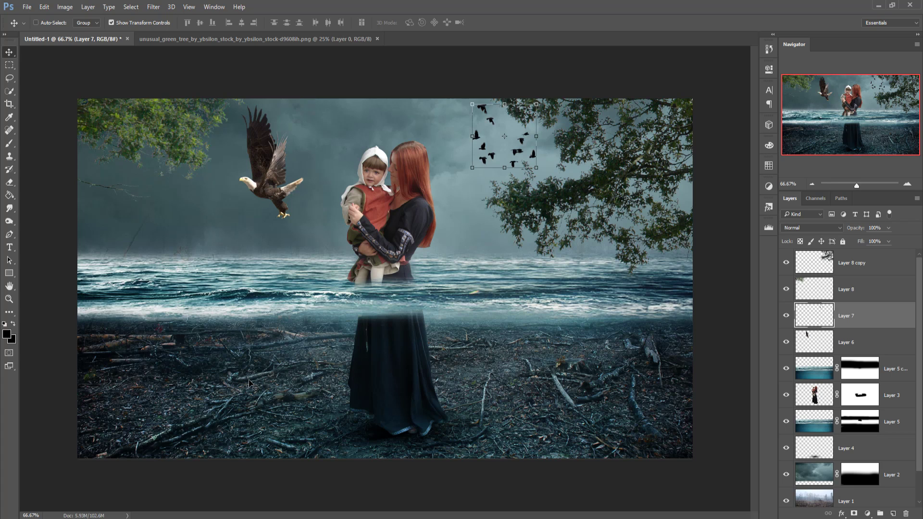
Step: Add a Color Balance adjustment layer above Layer 8 copy and shift the midtones toward blue
{"action": "left_click", "coordinate": [855, 259]}
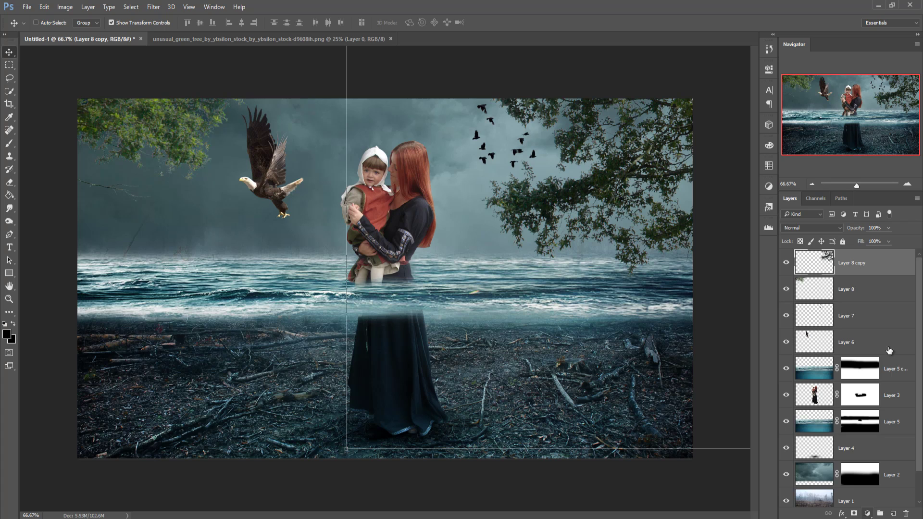
{"action": "left_click", "coordinate": [868, 513]}
{"action": "left_click", "coordinate": [842, 407]}
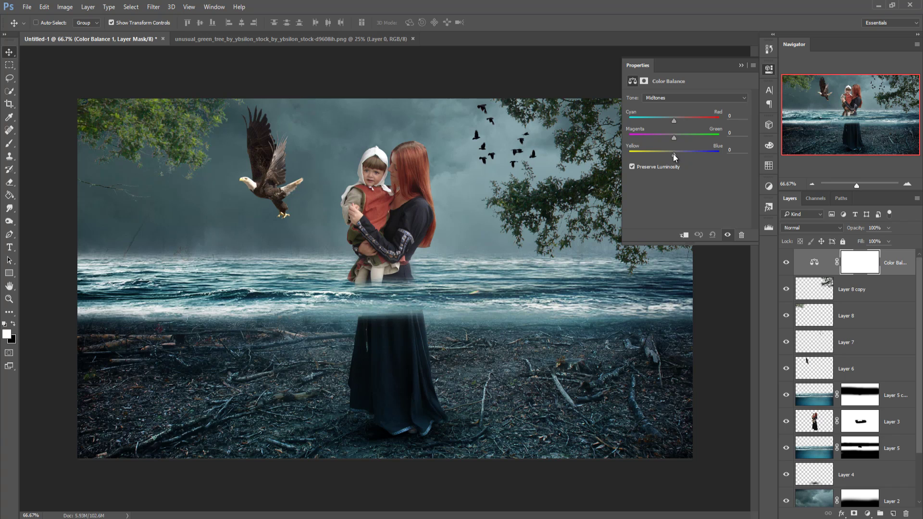
{"action": "left_click_drag", "start_coordinate": [677, 154], "coordinate": [685, 159]}
{"action": "left_click", "coordinate": [741, 66]}
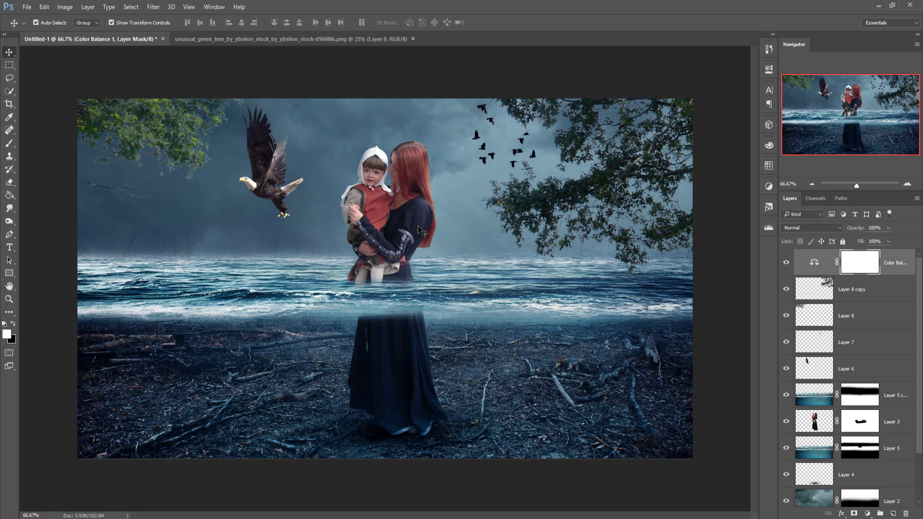
Step: Smudge the edges of the woman's hair on Layer 3 into fine strands with the Smudge tool at 67% strength
{"action": "key", "text": "ctrl+minus"}
{"action": "key", "text": "ctrl+0"}
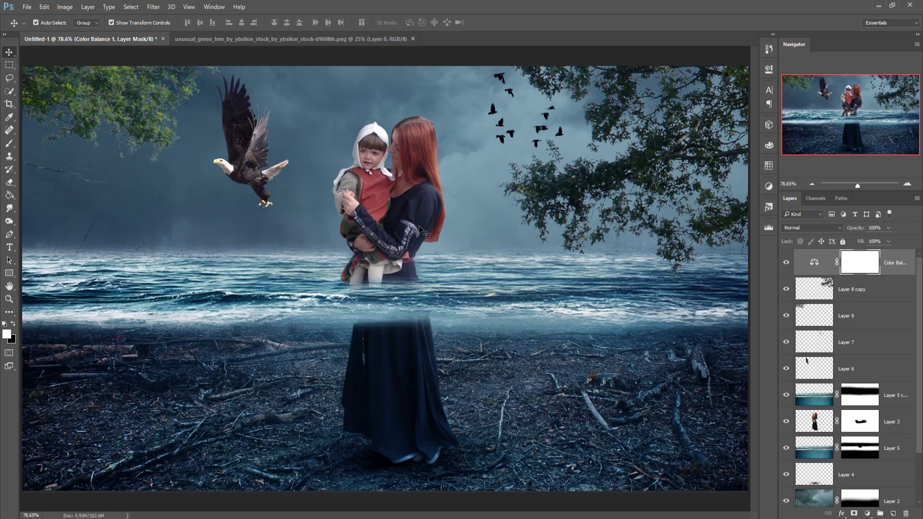
{"action": "key", "text": "ctrl+minus"}
{"action": "key", "text": "ctrl+plus"}
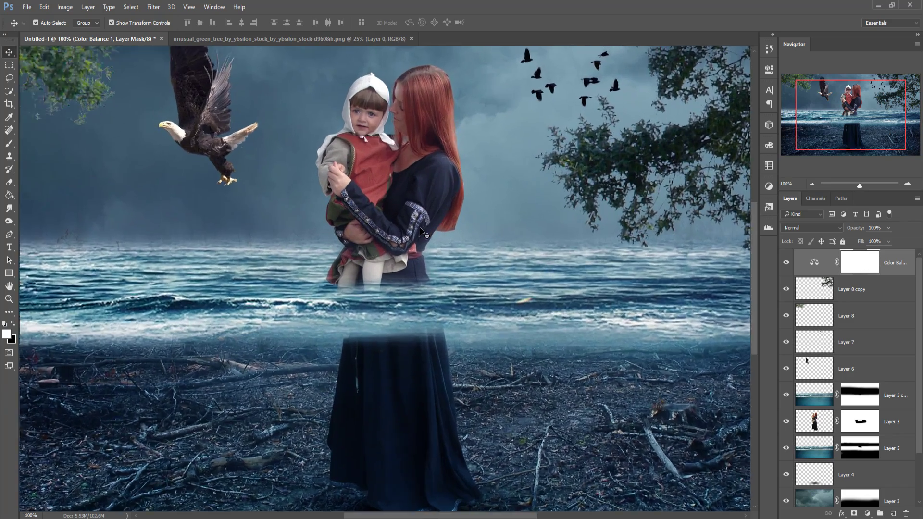
{"action": "key", "text": "ctrl+plus"}
{"action": "left_click_drag", "start_coordinate": [440, 193], "coordinate": [425, 430]}
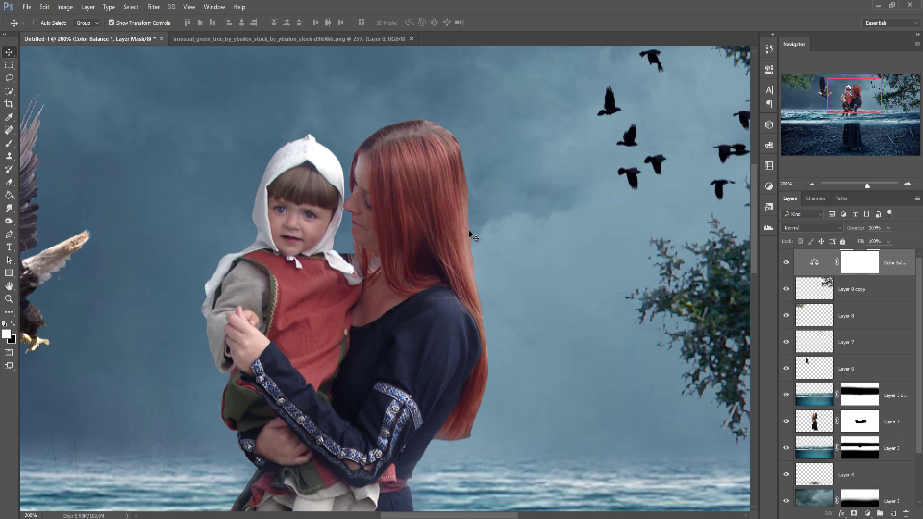
{"action": "right_click", "coordinate": [8, 215]}
{"action": "left_click", "coordinate": [43, 228]}
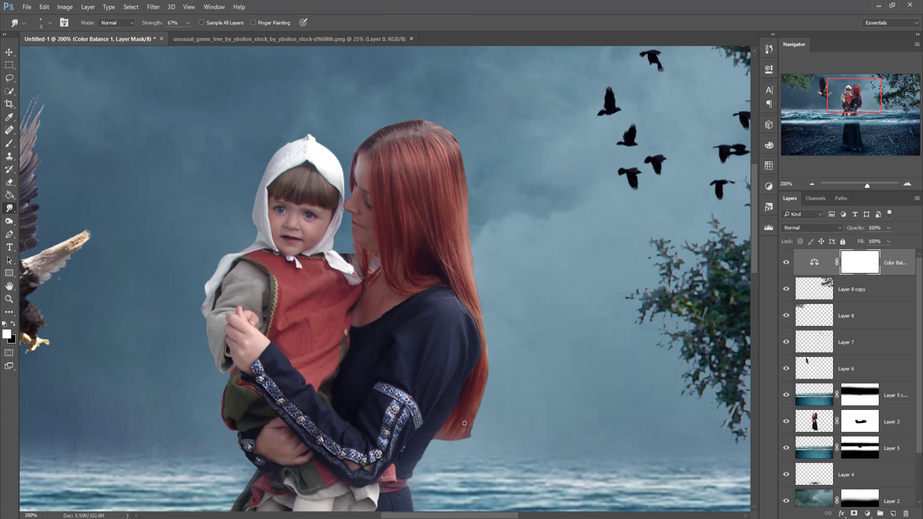
{"action": "left_click", "coordinate": [795, 363]}
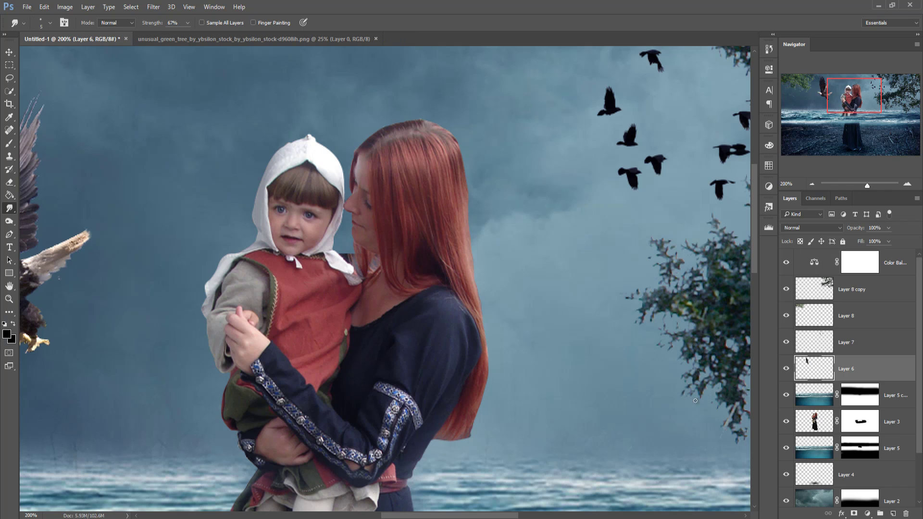
{"action": "left_click", "coordinate": [887, 421]}
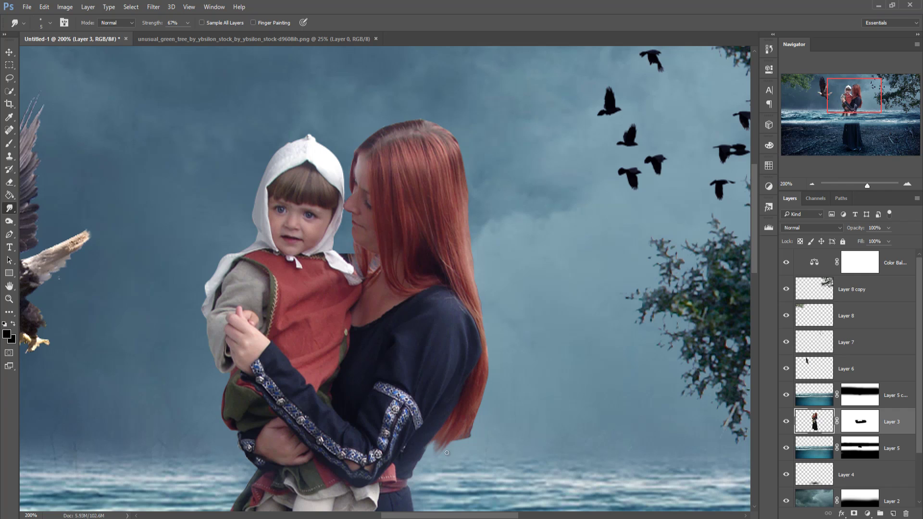
{"action": "left_click_drag", "start_coordinate": [470, 422], "coordinate": [465, 431]}
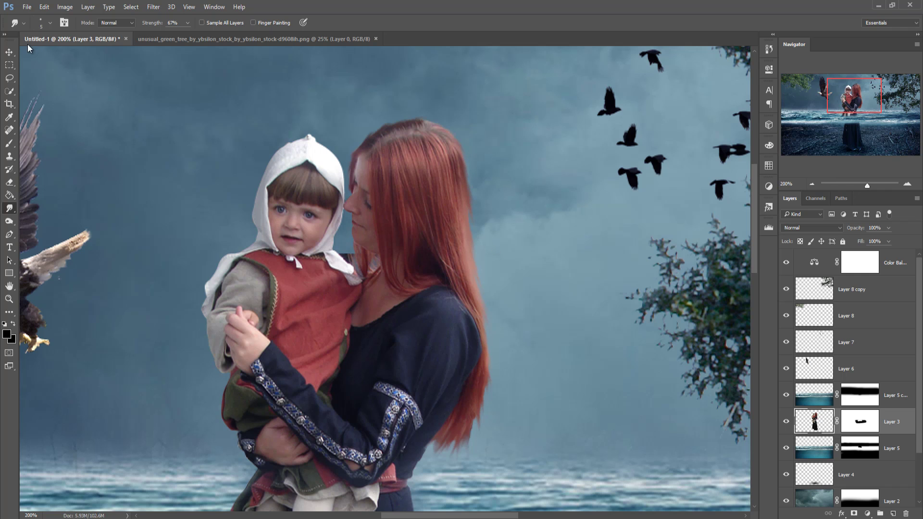
Step: Create a new layer above Layer 3 and fill it with 50% Gray at 100% opacity in Normal mode
{"action": "key", "text": "v"}
{"action": "key", "text": "ctrl+minus"}
{"action": "key", "text": "ctrl+minus"}
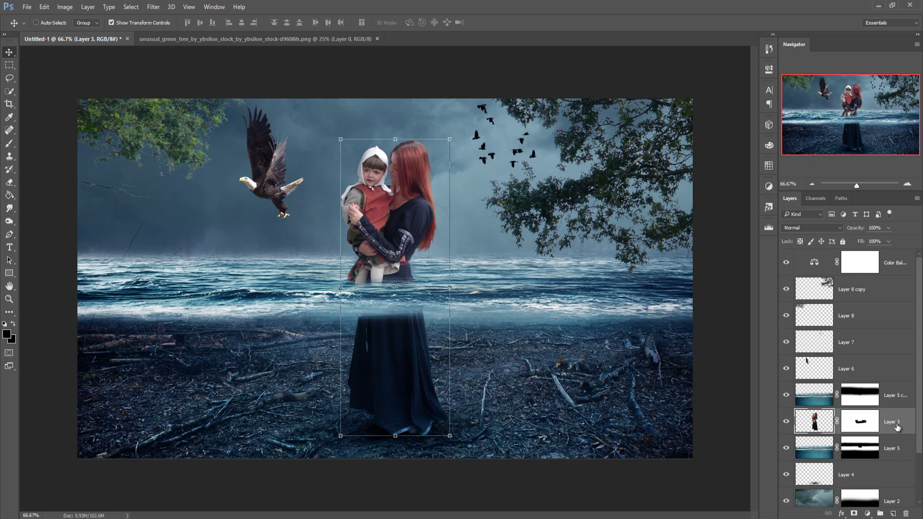
{"action": "left_click", "coordinate": [893, 513]}
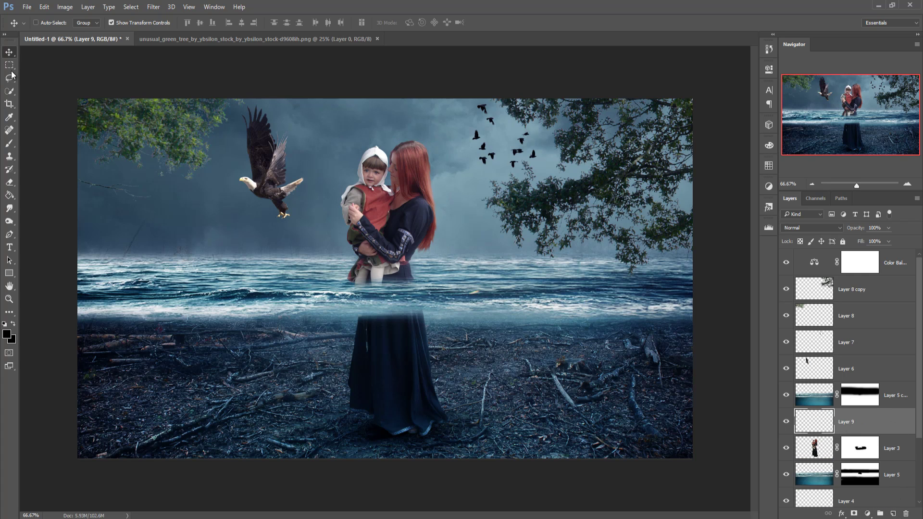
{"action": "left_click", "coordinate": [44, 7]}
{"action": "mouse_move", "coordinate": [27, 6]}
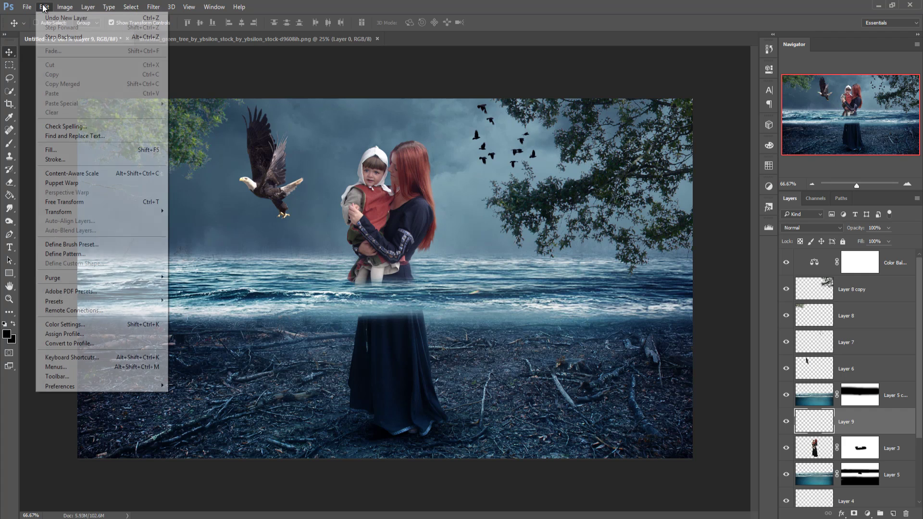
{"action": "left_click", "coordinate": [62, 151]}
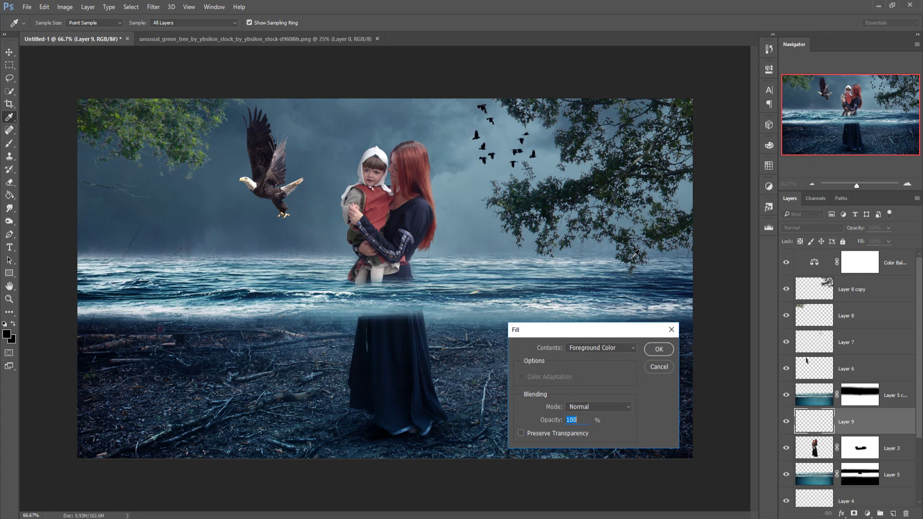
{"action": "left_click", "coordinate": [616, 346]}
{"action": "left_click", "coordinate": [595, 418]}
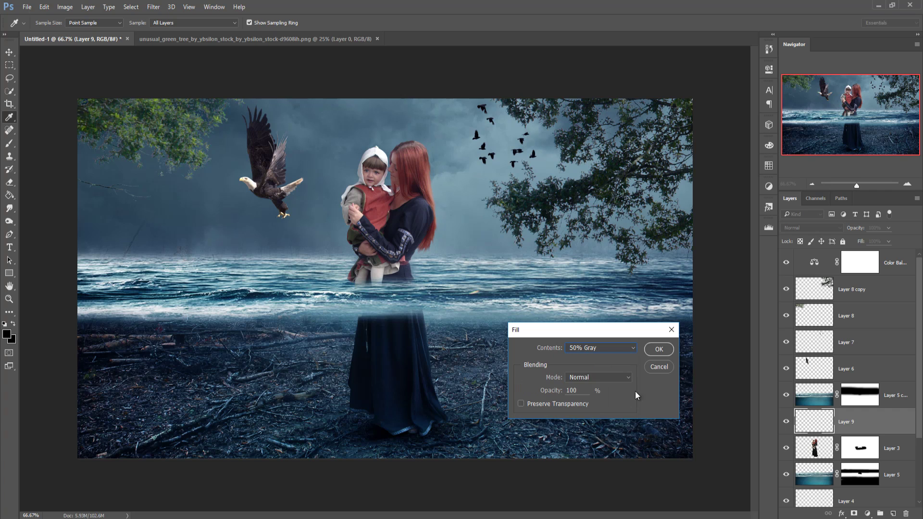
{"action": "left_click", "coordinate": [659, 349]}
Step: Clip the gray Layer 9 to Layer 3 as a clipping mask and set its blend mode to Overlay
{"action": "key", "text": "v"}
{"action": "right_click", "coordinate": [874, 420]}
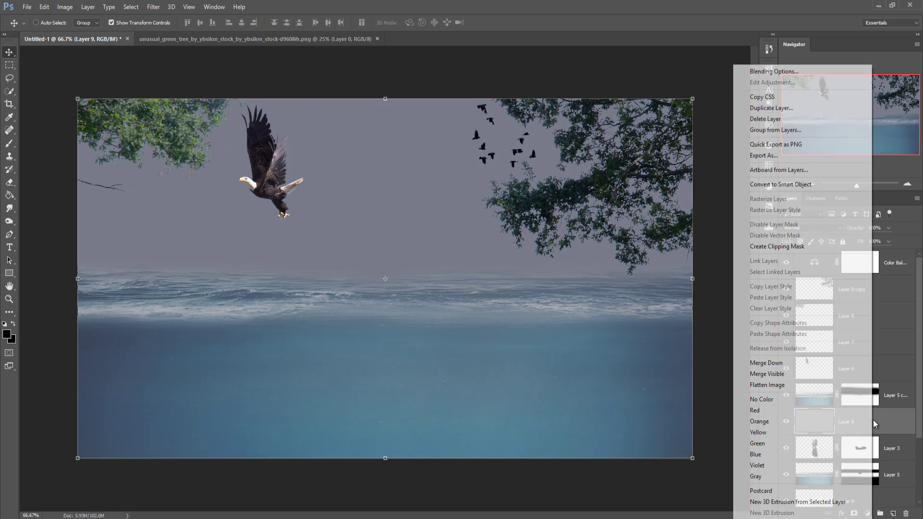
{"action": "left_click", "coordinate": [777, 246]}
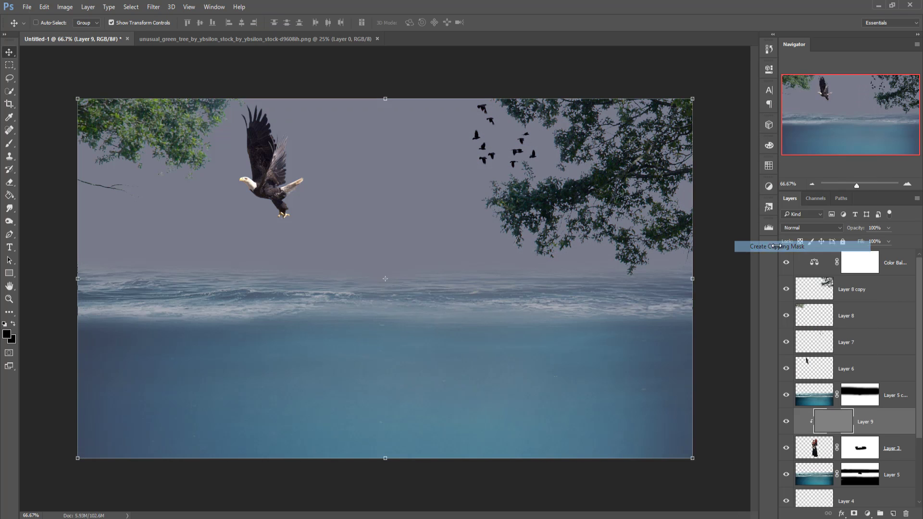
{"action": "left_click", "coordinate": [827, 229]}
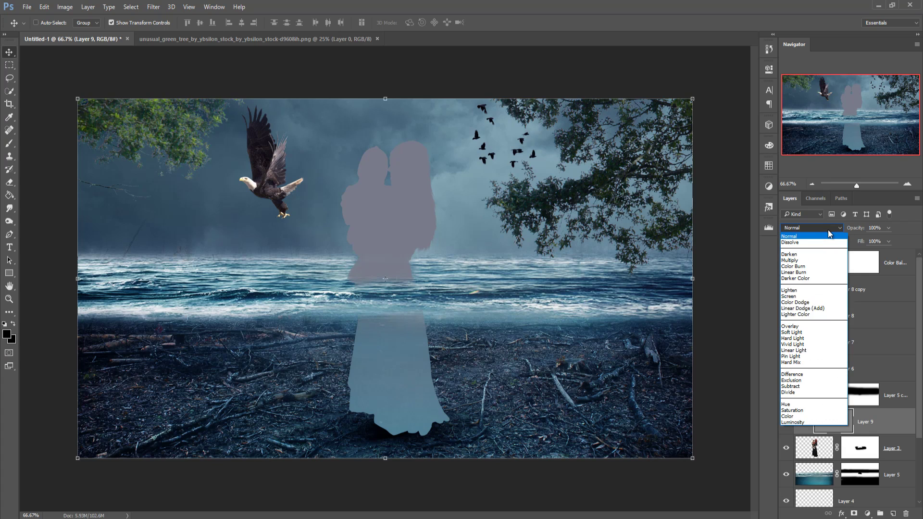
{"action": "left_click", "coordinate": [804, 331]}
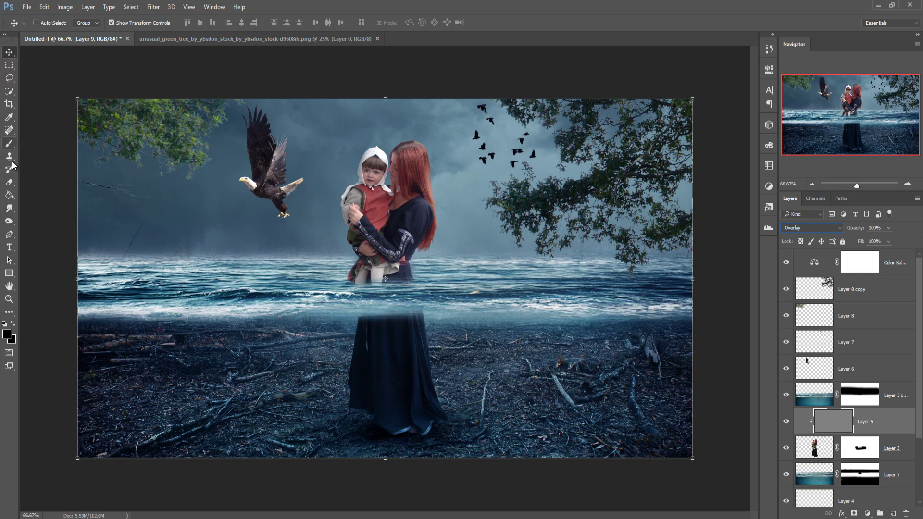
Step: Brighten the woman's dress, sleeve and hair on Layer 9 with the Dodge tool on midtones, raising the exposure to 39%
{"action": "left_click", "coordinate": [12, 225]}
{"action": "left_click", "coordinate": [48, 221]}
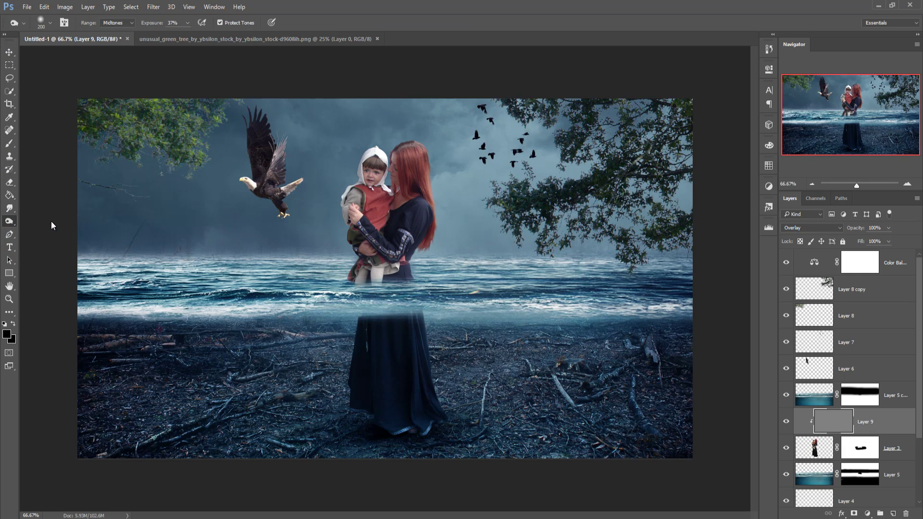
{"action": "mouse_move", "coordinate": [411, 337]}
{"action": "left_mouse_down"}
{"action": "mouse_move", "coordinate": [395, 315]}
{"action": "mouse_move", "coordinate": [422, 371]}
{"action": "mouse_move", "coordinate": [423, 397]}
{"action": "mouse_move", "coordinate": [417, 375]}
{"action": "left_mouse_up"}
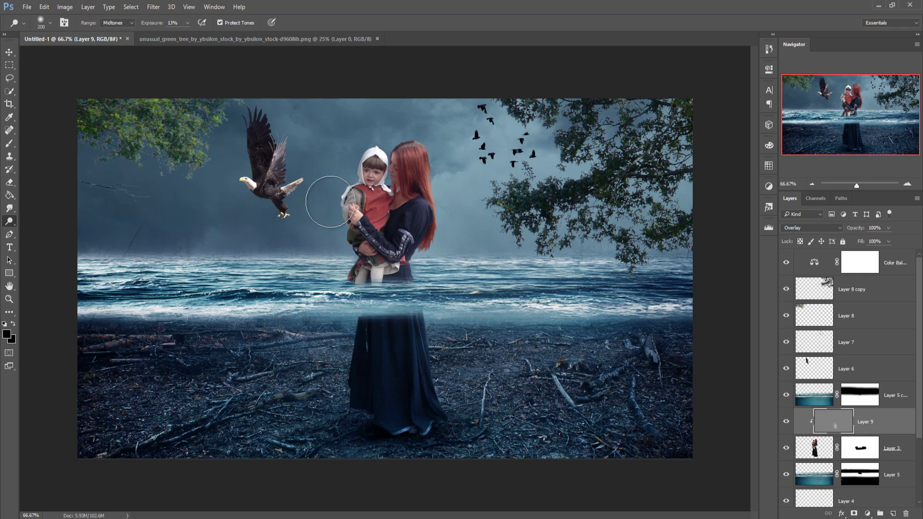
{"action": "left_click", "coordinate": [188, 22]}
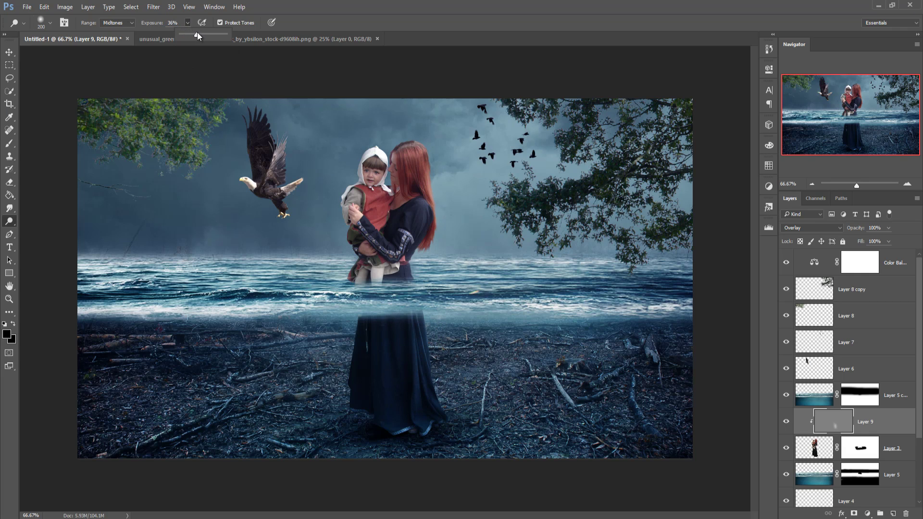
{"action": "mouse_move", "coordinate": [412, 383]}
{"action": "left_mouse_down"}
{"action": "mouse_move", "coordinate": [410, 312]}
{"action": "mouse_move", "coordinate": [413, 399]}
{"action": "mouse_move", "coordinate": [411, 325]}
{"action": "mouse_move", "coordinate": [397, 422]}
{"action": "mouse_move", "coordinate": [383, 298]}
{"action": "mouse_move", "coordinate": [369, 399]}
{"action": "mouse_move", "coordinate": [372, 327]}
{"action": "mouse_move", "coordinate": [367, 320]}
{"action": "mouse_move", "coordinate": [360, 344]}
{"action": "mouse_move", "coordinate": [358, 318]}
{"action": "mouse_move", "coordinate": [369, 334]}
{"action": "mouse_move", "coordinate": [387, 321]}
{"action": "mouse_move", "coordinate": [392, 284]}
{"action": "mouse_move", "coordinate": [409, 366]}
{"action": "mouse_move", "coordinate": [420, 190]}
{"action": "mouse_move", "coordinate": [428, 224]}
{"action": "mouse_move", "coordinate": [417, 155]}
{"action": "mouse_move", "coordinate": [435, 173]}
{"action": "mouse_move", "coordinate": [424, 244]}
{"action": "mouse_move", "coordinate": [391, 271]}
{"action": "mouse_move", "coordinate": [377, 227]}
{"action": "mouse_move", "coordinate": [382, 249]}
{"action": "mouse_move", "coordinate": [411, 229]}
{"action": "left_mouse_up"}
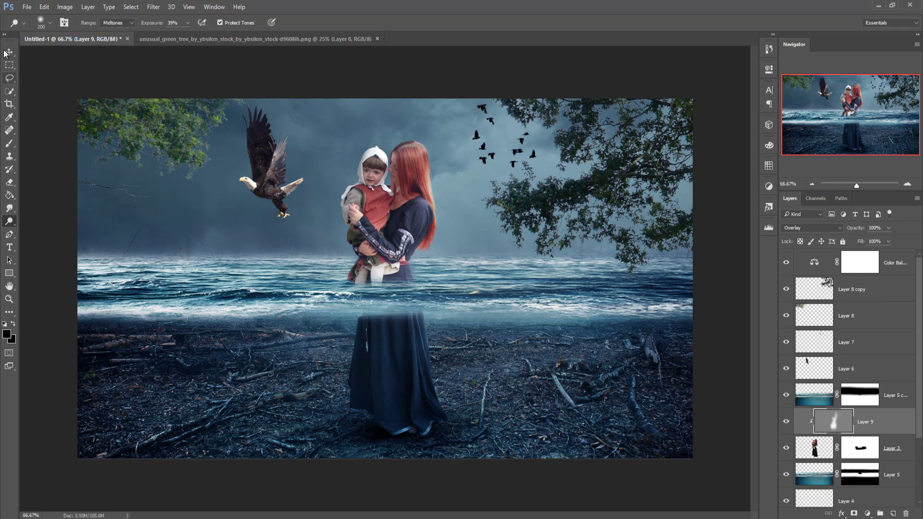
Step: Darken the child on Layer 9 with the Burn tool at 37% exposure, then relight the face and clothing with the Dodge tool at 39%
{"action": "right_click", "coordinate": [14, 224]}
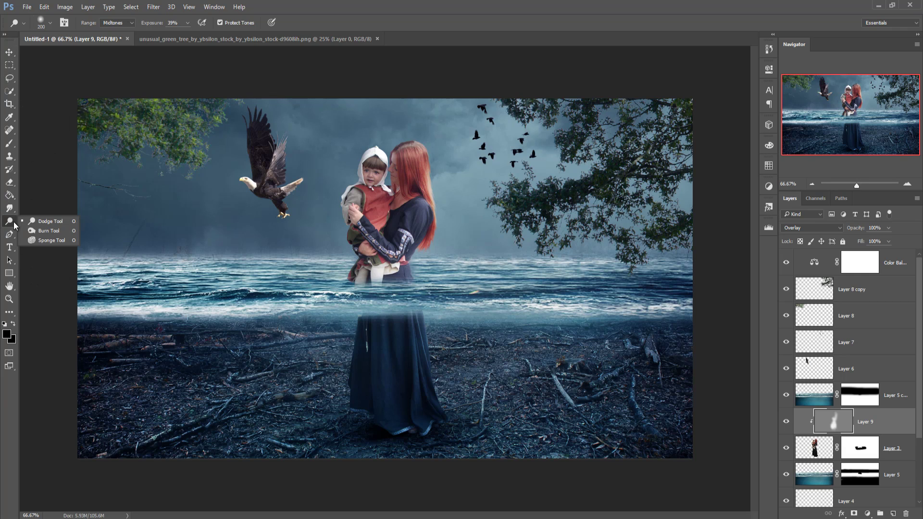
{"action": "left_click", "coordinate": [48, 231]}
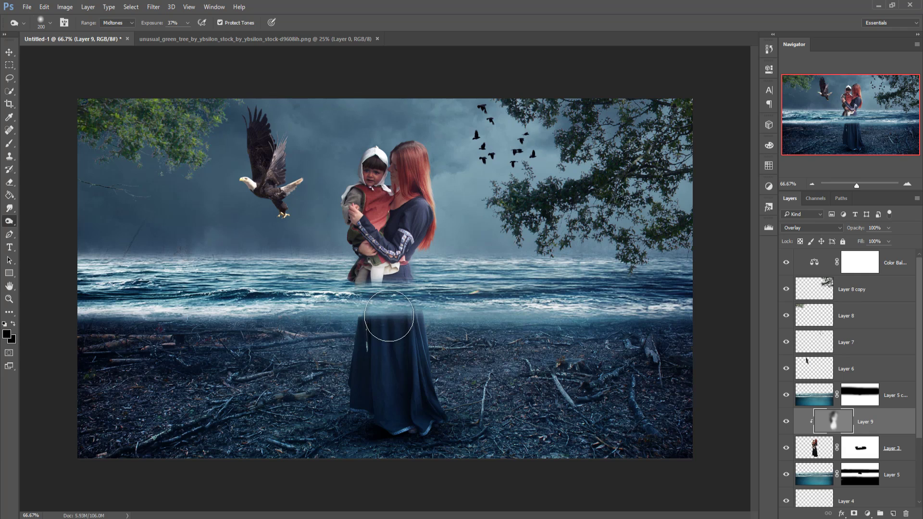
{"action": "right_click", "coordinate": [9, 221]}
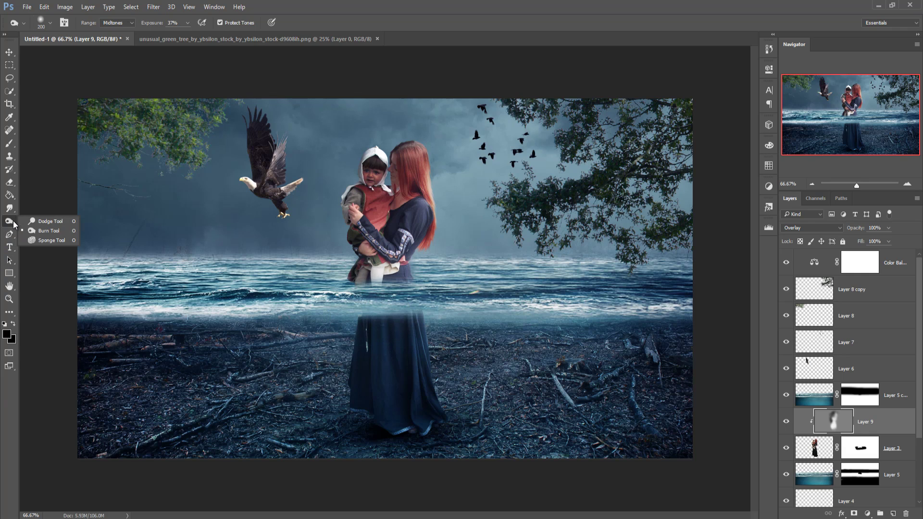
{"action": "left_click", "coordinate": [43, 221]}
{"action": "mouse_move", "coordinate": [368, 174]}
{"action": "left_mouse_down"}
{"action": "mouse_move", "coordinate": [366, 161]}
{"action": "mouse_move", "coordinate": [356, 241]}
{"action": "left_mouse_up"}
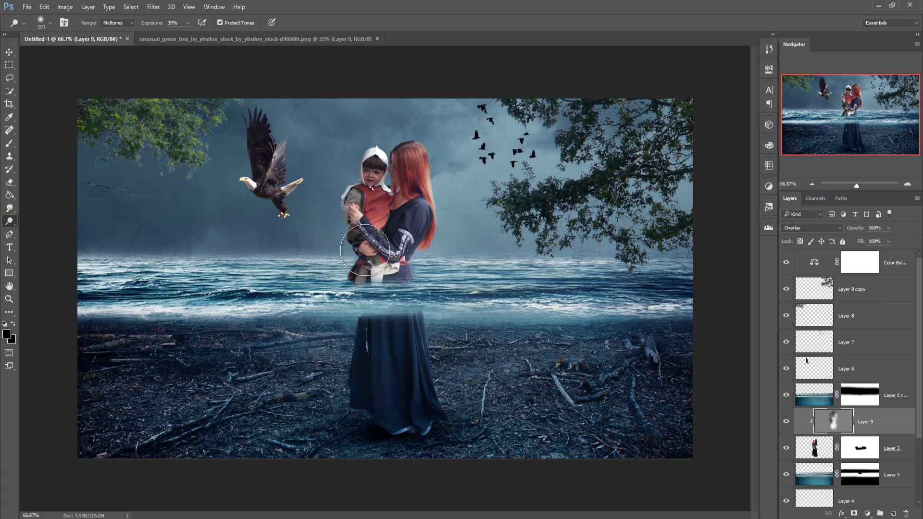
Step: Burn shadows along the outer edges of the child and the woman's hair on Layer 9 at 37% exposure
{"action": "right_click", "coordinate": [11, 222]}
{"action": "left_click", "coordinate": [43, 231]}
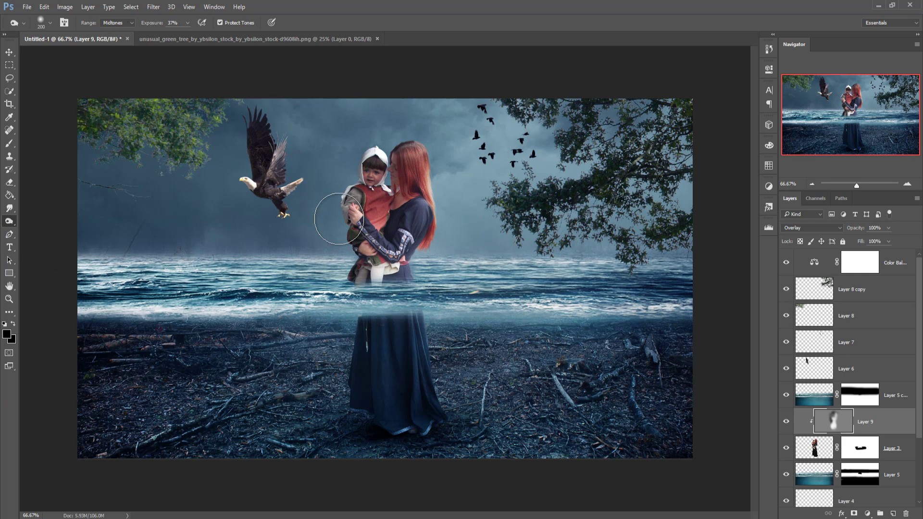
{"action": "mouse_move", "coordinate": [339, 219]}
{"action": "left_mouse_down"}
{"action": "mouse_move", "coordinate": [343, 263]}
{"action": "mouse_move", "coordinate": [417, 272]}
{"action": "mouse_move", "coordinate": [440, 240]}
{"action": "mouse_move", "coordinate": [432, 274]}
{"action": "mouse_move", "coordinate": [458, 183]}
{"action": "mouse_move", "coordinate": [460, 216]}
{"action": "mouse_move", "coordinate": [450, 167]}
{"action": "mouse_move", "coordinate": [469, 211]}
{"action": "mouse_move", "coordinate": [483, 211]}
{"action": "mouse_move", "coordinate": [448, 149]}
{"action": "left_mouse_up"}
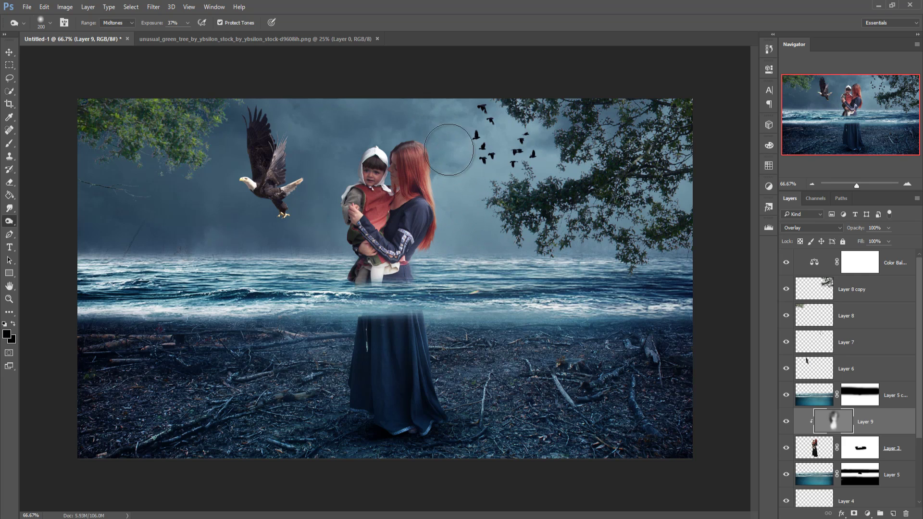
{"action": "left_click", "coordinate": [9, 52]}
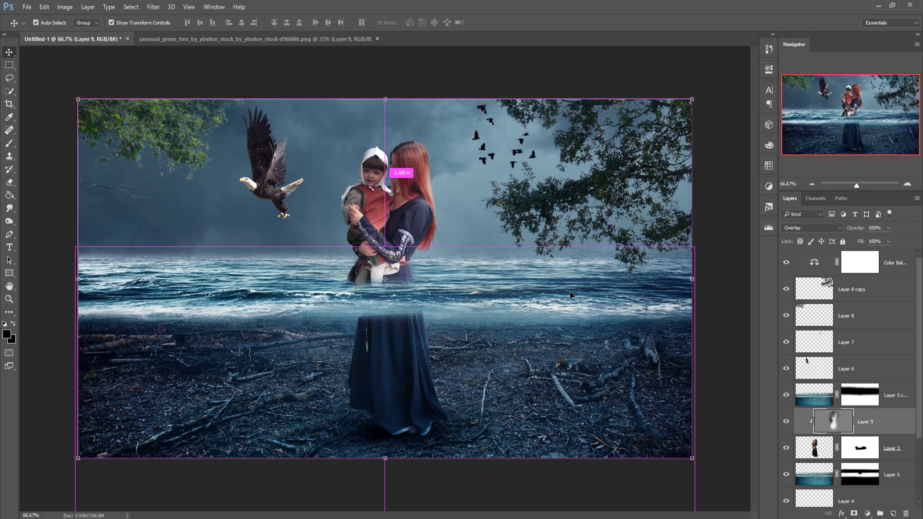
{"action": "key", "text": "ctrl+minus"}
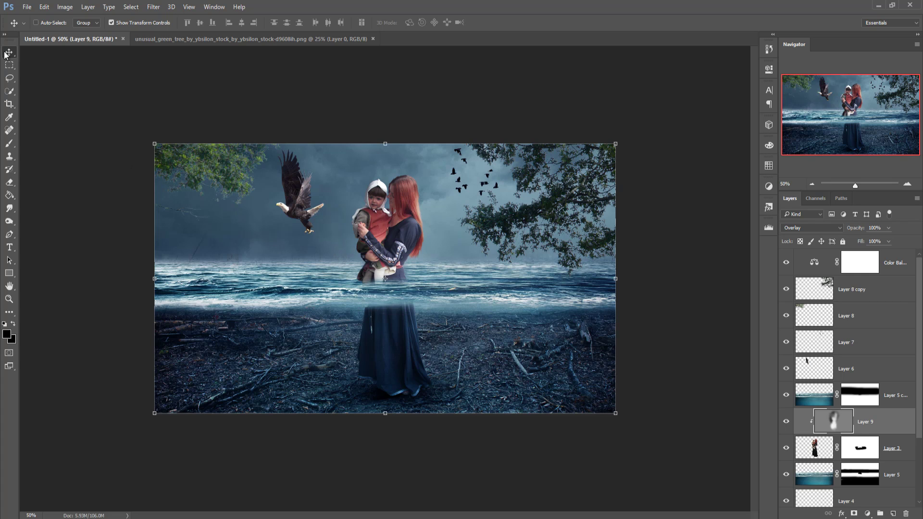
{"action": "key", "text": "F9"}
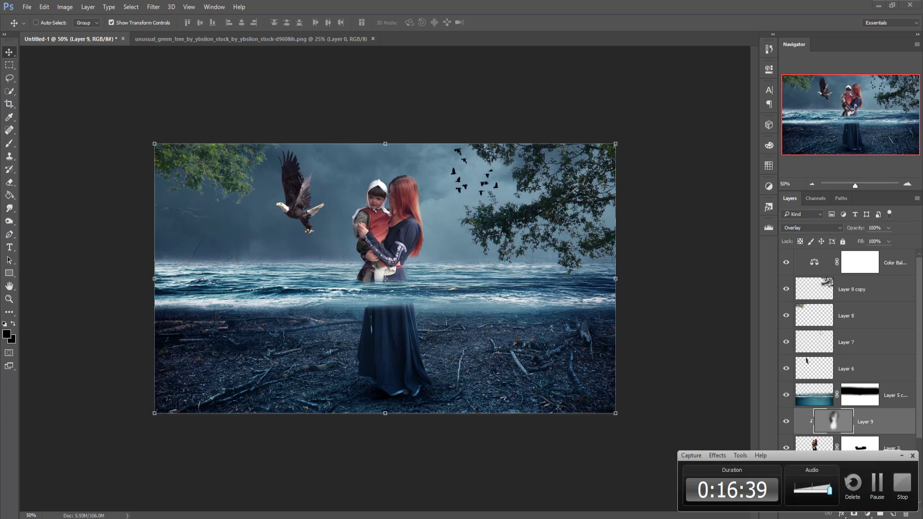
{"action": "left_click", "coordinate": [903, 487]}
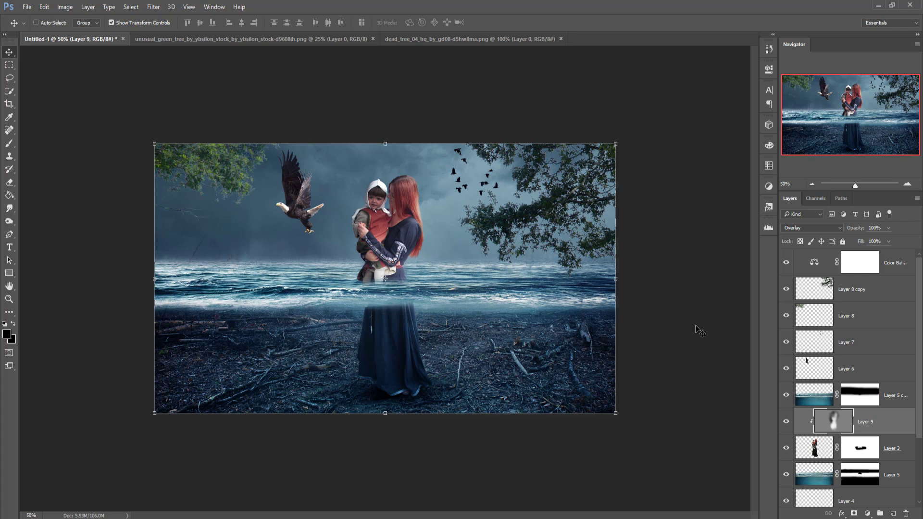
Step: Copy the dead tree from the dead_tree_04 image into the composite above Layer 9 and minimize the source image
{"action": "left_click_drag", "start_coordinate": [450, 38], "coordinate": [672, 97]}
{"action": "left_click_drag", "start_coordinate": [749, 355], "coordinate": [292, 387]}
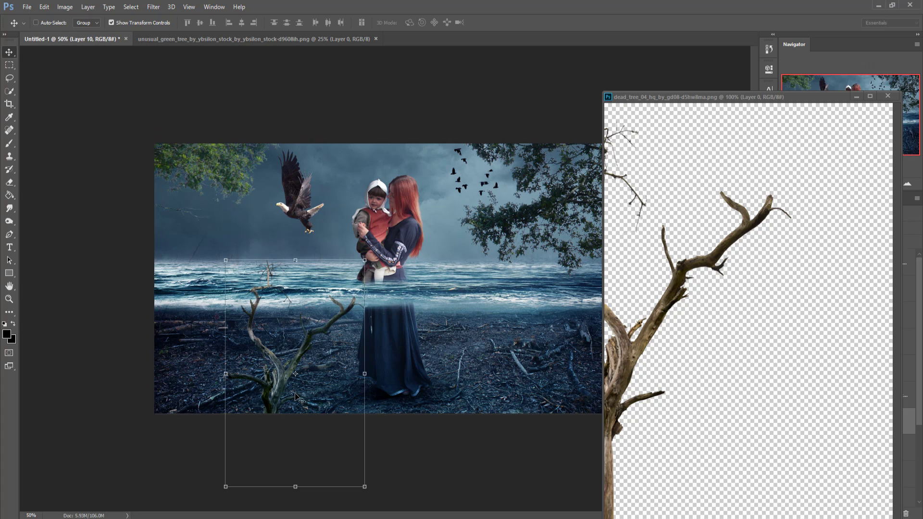
{"action": "left_click", "coordinate": [857, 98]}
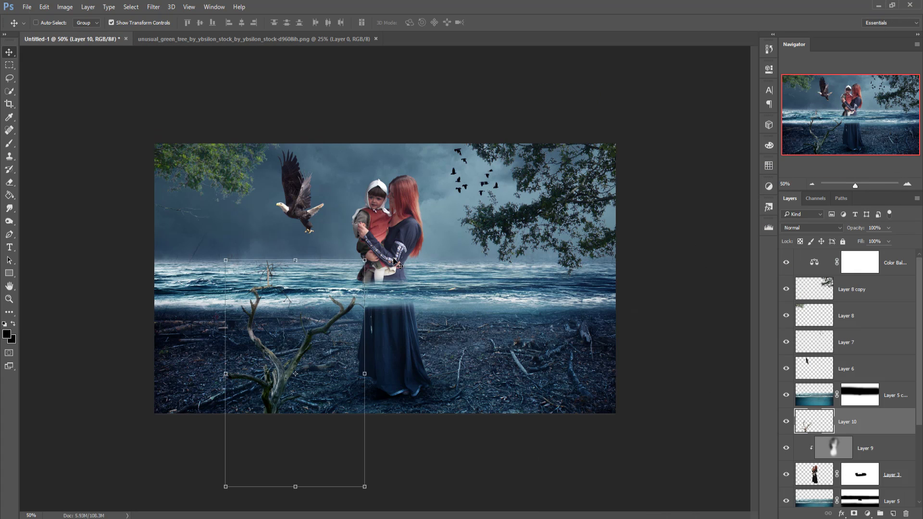
Step: Rotate the dead tree on Layer 10 to -22.45°, scale it to 161.48% and position it in the lower-left foreground
{"action": "left_click_drag", "start_coordinate": [374, 251], "coordinate": [321, 230]}
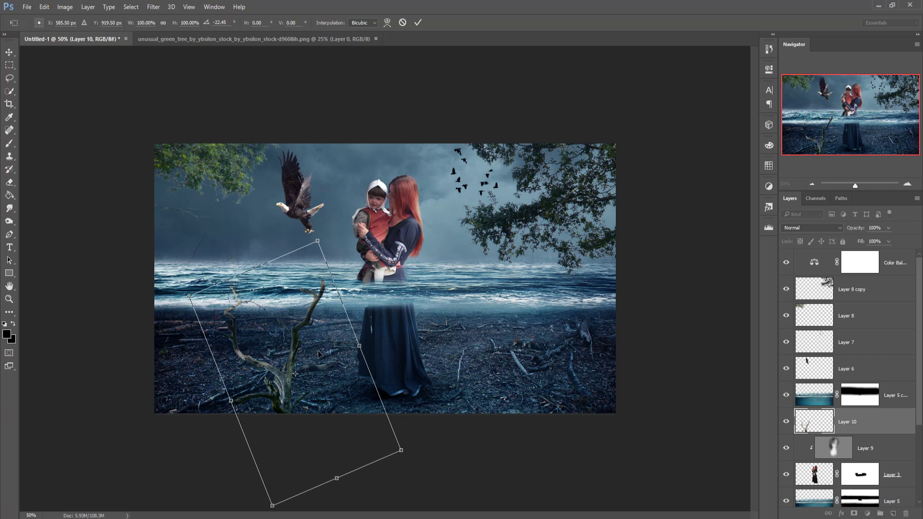
{"action": "left_click_drag", "start_coordinate": [307, 344], "coordinate": [249, 341]}
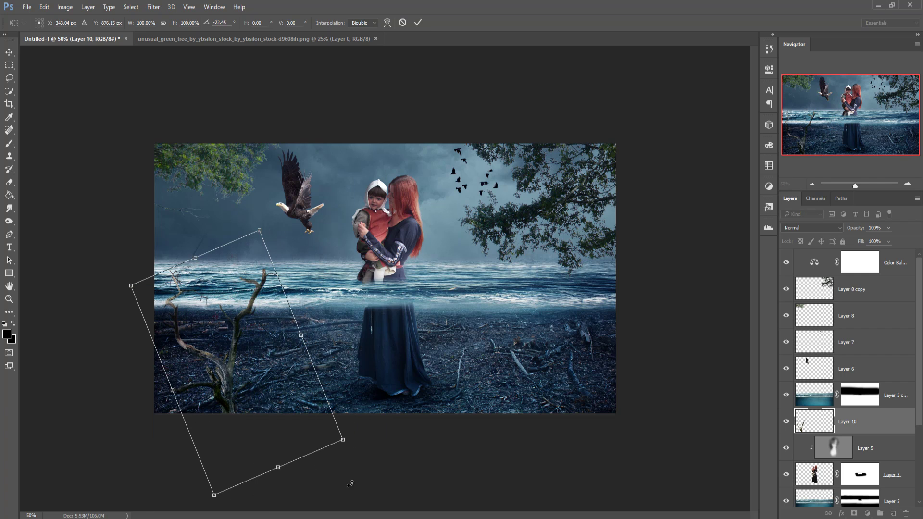
{"action": "left_click_drag", "start_coordinate": [341, 442], "coordinate": [408, 488]}
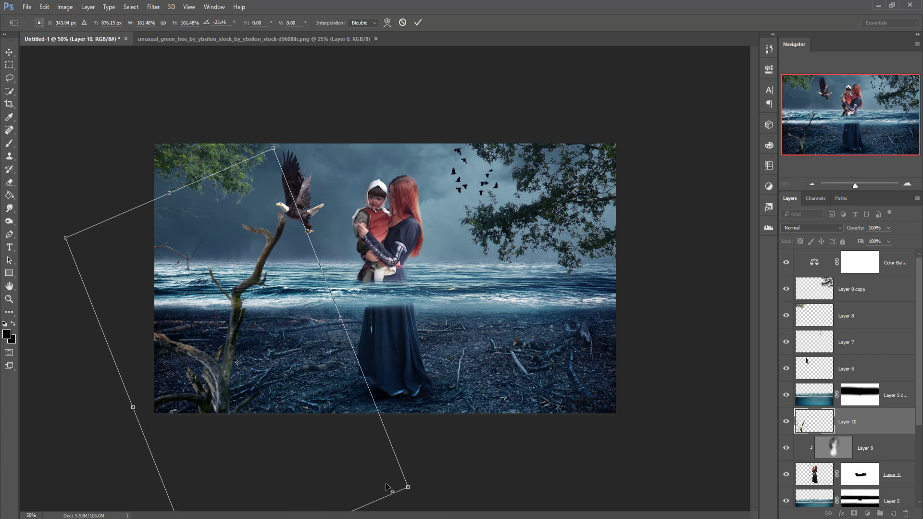
{"action": "left_click_drag", "start_coordinate": [195, 387], "coordinate": [208, 442]}
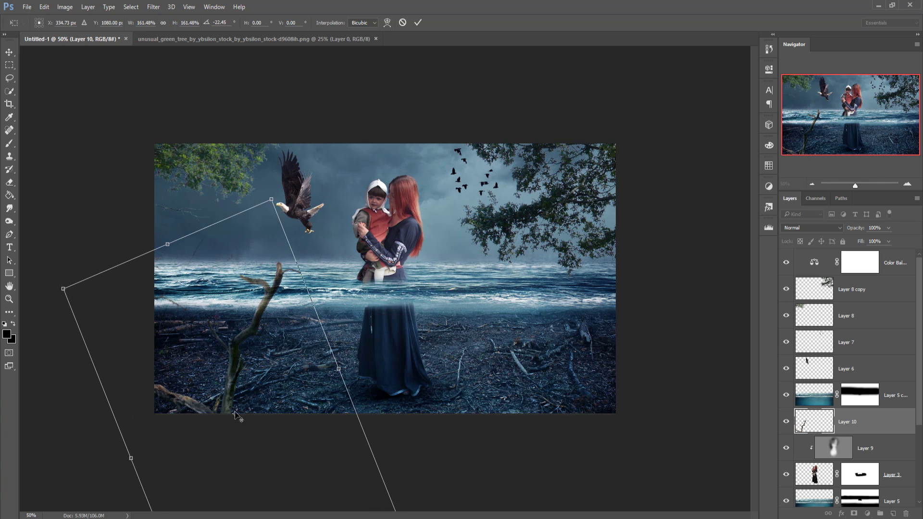
{"action": "mouse_move", "coordinate": [236, 397]}
{"action": "left_mouse_down"}
{"action": "mouse_move", "coordinate": [238, 387]}
{"action": "mouse_move", "coordinate": [214, 397]}
{"action": "mouse_move", "coordinate": [222, 390]}
{"action": "left_mouse_up"}
{"action": "key", "text": "Return"}
Step: Duplicate Layer 10 as Layer 10 copy and move the copied tree to the right side of the scene
{"action": "right_click", "coordinate": [895, 422]}
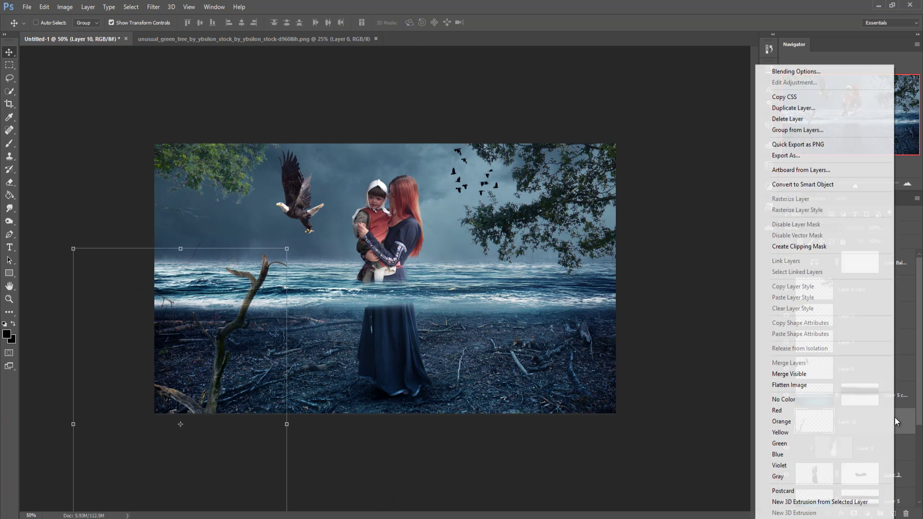
{"action": "left_click", "coordinate": [794, 107]}
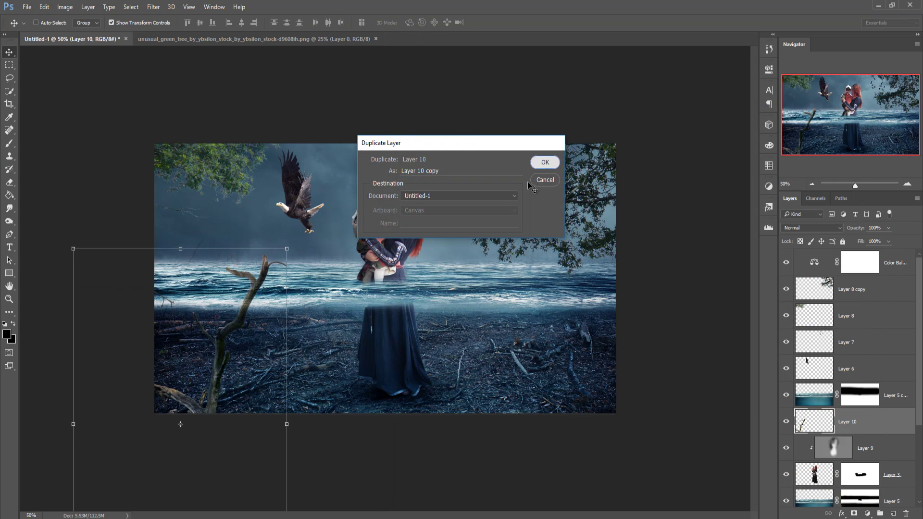
{"action": "key", "text": "Return"}
{"action": "left_click_drag", "start_coordinate": [222, 345], "coordinate": [630, 348]}
Step: Rotate the copied tree to about 45° and position its branches in the lower-right foreground below the hanging leaves
{"action": "key", "text": "ctrl+t"}
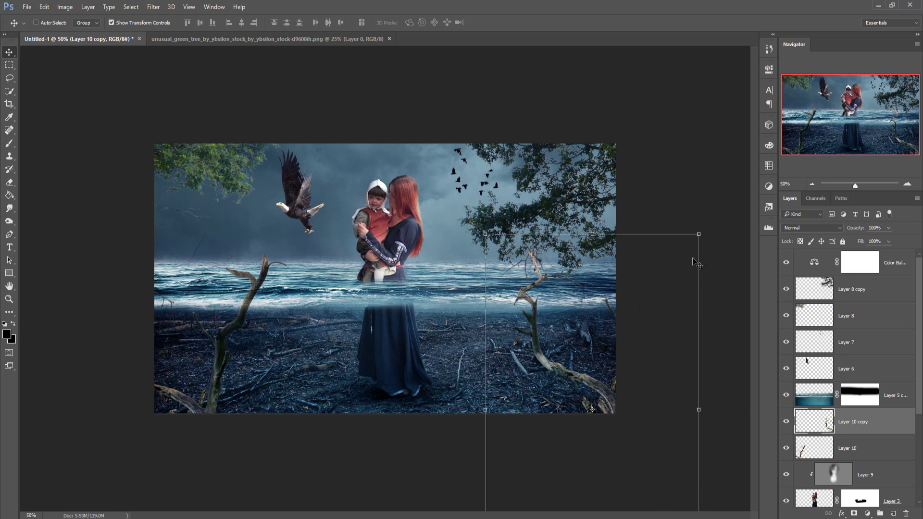
{"action": "left_click_drag", "start_coordinate": [716, 215], "coordinate": [764, 385]}
{"action": "left_click_drag", "start_coordinate": [581, 386], "coordinate": [523, 344]}
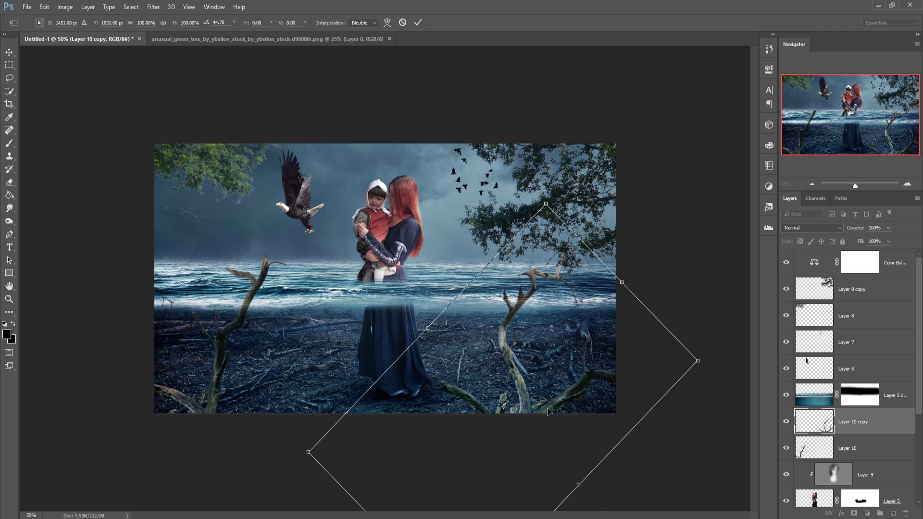
{"action": "left_click_drag", "start_coordinate": [526, 404], "coordinate": [522, 398]}
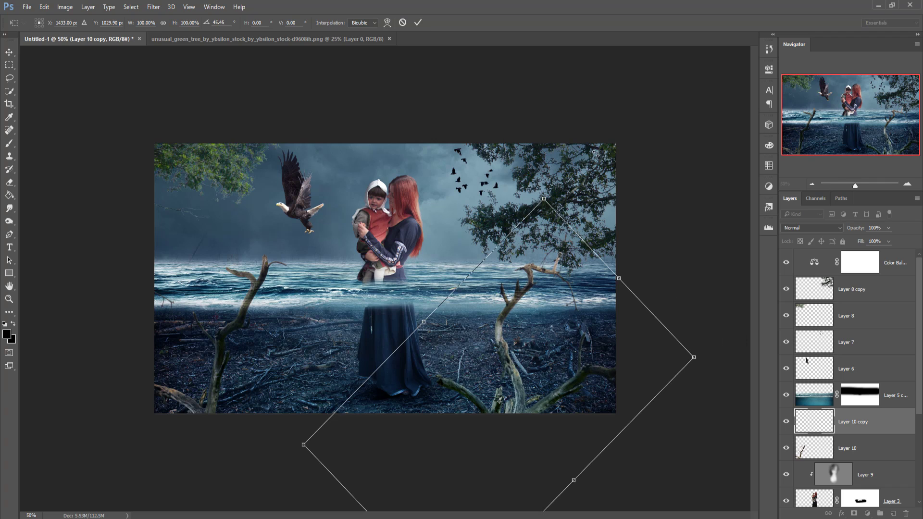
{"action": "left_click", "coordinate": [418, 22]}
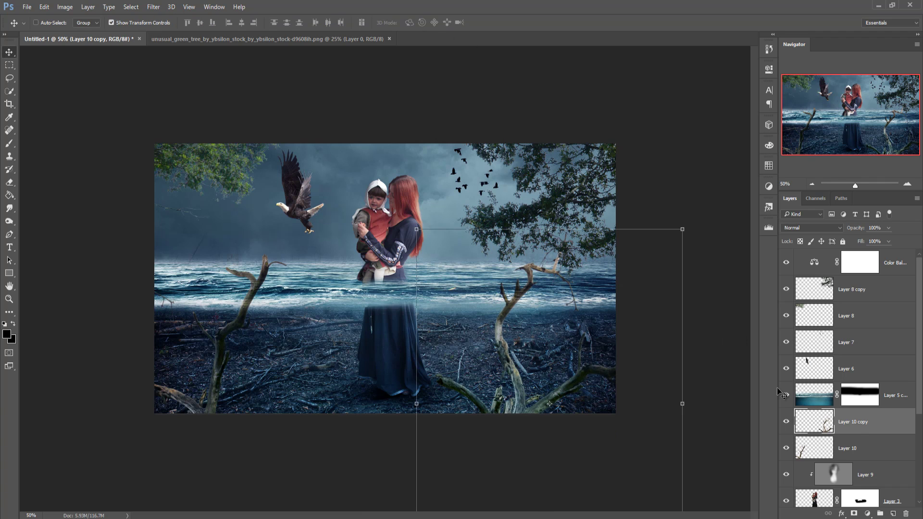
Step: Merge Layer 10 and Layer 10 copy into a single dead-tree layer
{"action": "left_click", "coordinate": [863, 443], "text": "shift"}
{"action": "right_click", "coordinate": [866, 420]}
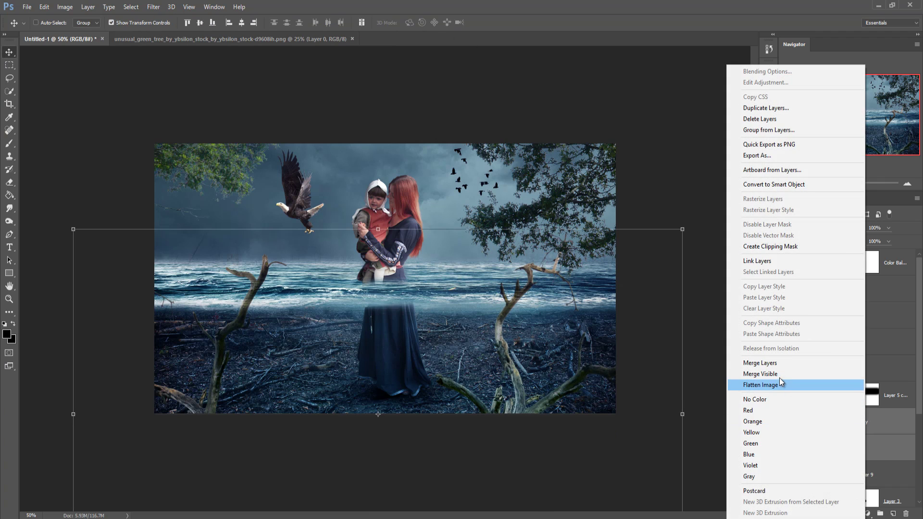
{"action": "left_click", "coordinate": [782, 364]}
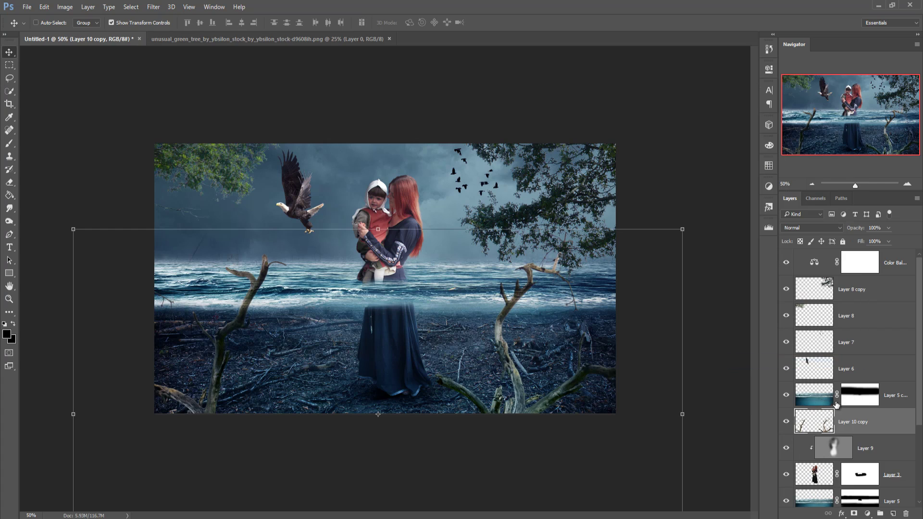
Step: Add a layer mask to the merged tree layer and paint black across both trees along the waterline to hide them there
{"action": "left_click", "coordinate": [853, 514]}
{"action": "left_click", "coordinate": [9, 144]}
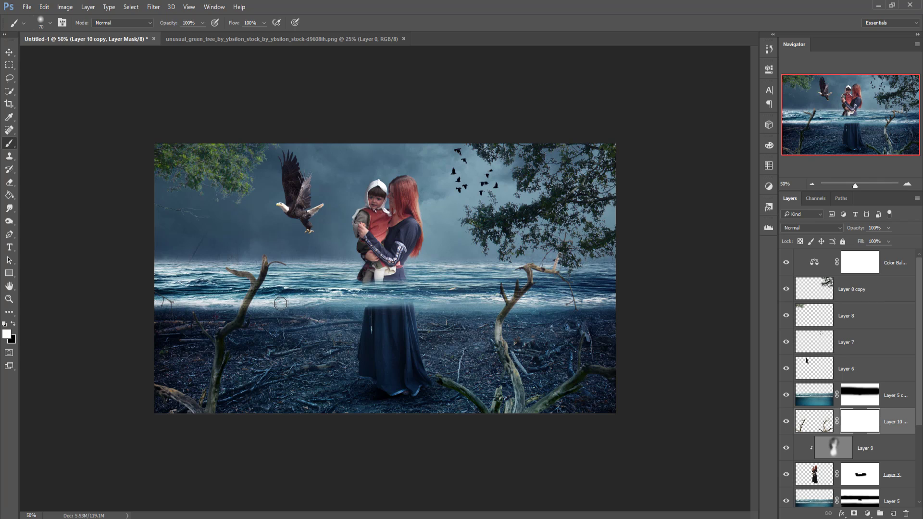
{"action": "left_click", "coordinate": [13, 325]}
{"action": "left_click_drag", "start_coordinate": [226, 303], "coordinate": [279, 302]}
{"action": "left_click_drag", "start_coordinate": [486, 308], "coordinate": [620, 305]}
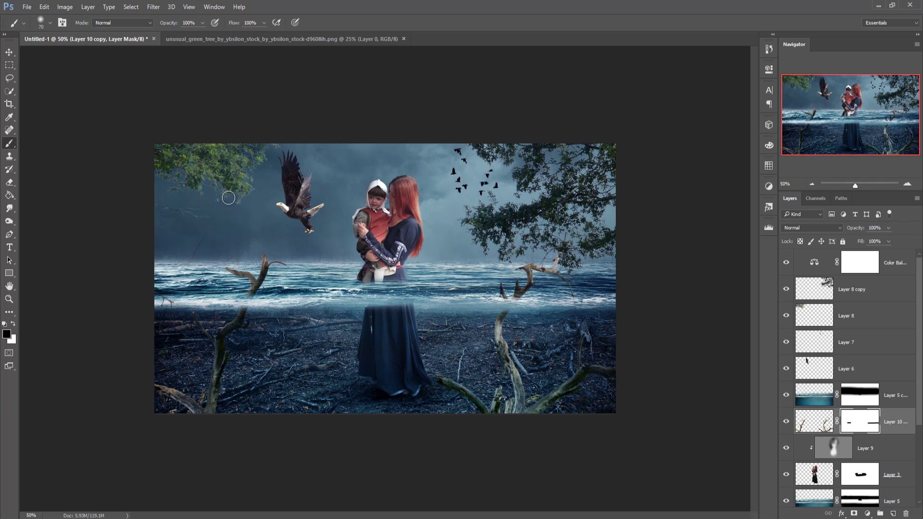
{"action": "left_click", "coordinate": [9, 52]}
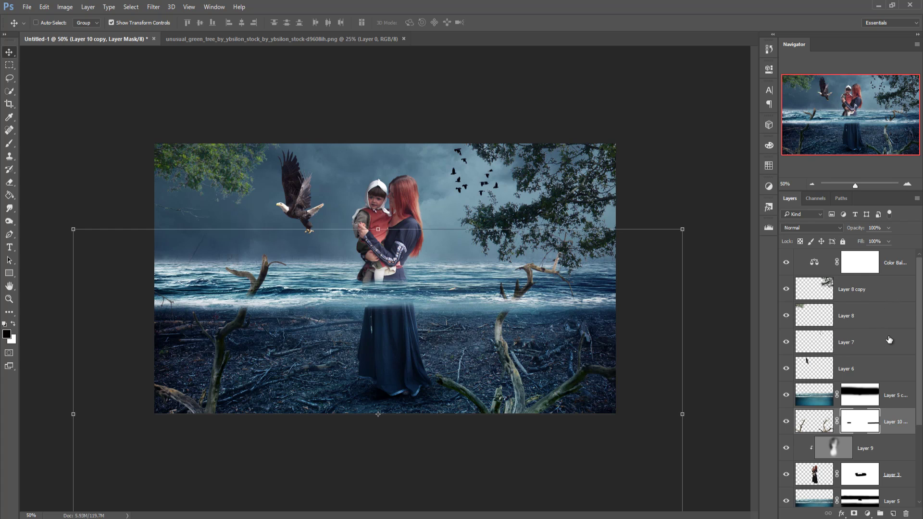
Step: Add a new empty layer directly above Layer 4 in the layer stack
{"action": "scroll", "coordinate": [889, 340], "scroll_direction": "down", "scroll_amount": 3}
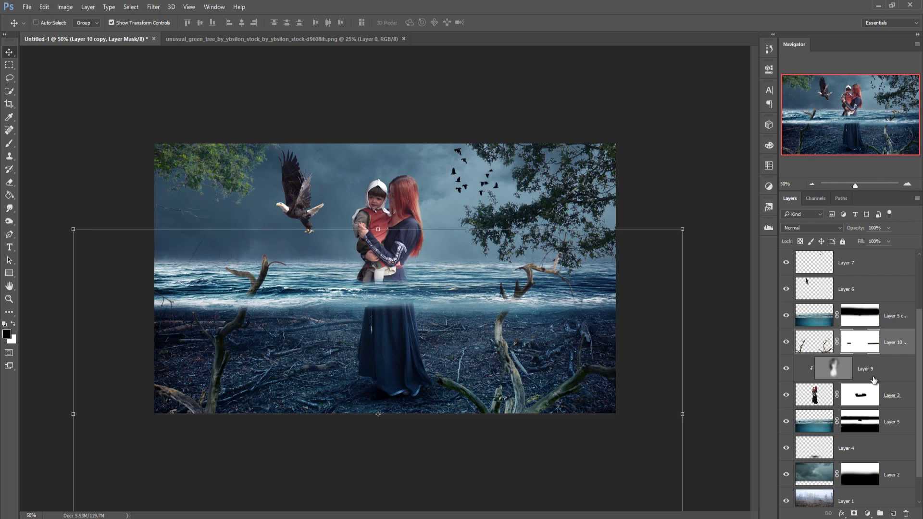
{"action": "scroll", "coordinate": [877, 383], "scroll_direction": "down", "scroll_amount": 1}
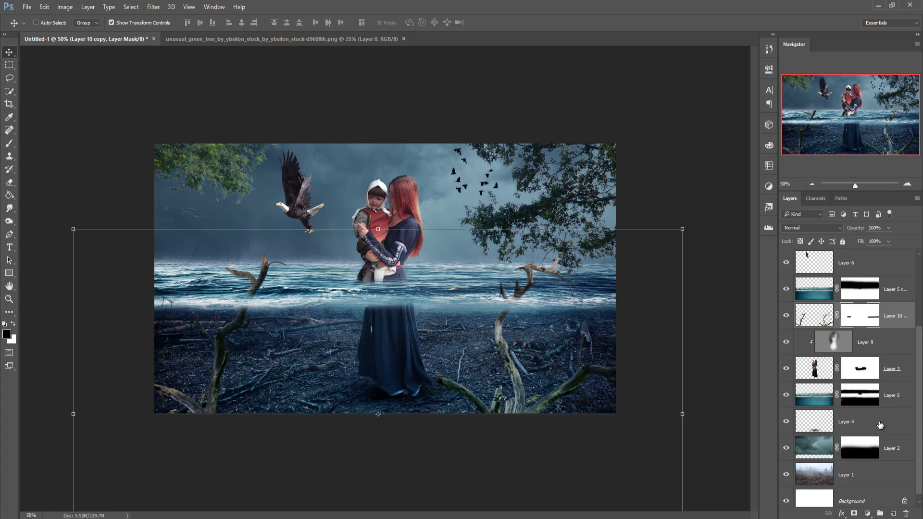
{"action": "left_click", "coordinate": [885, 425]}
{"action": "left_click", "coordinate": [894, 513]}
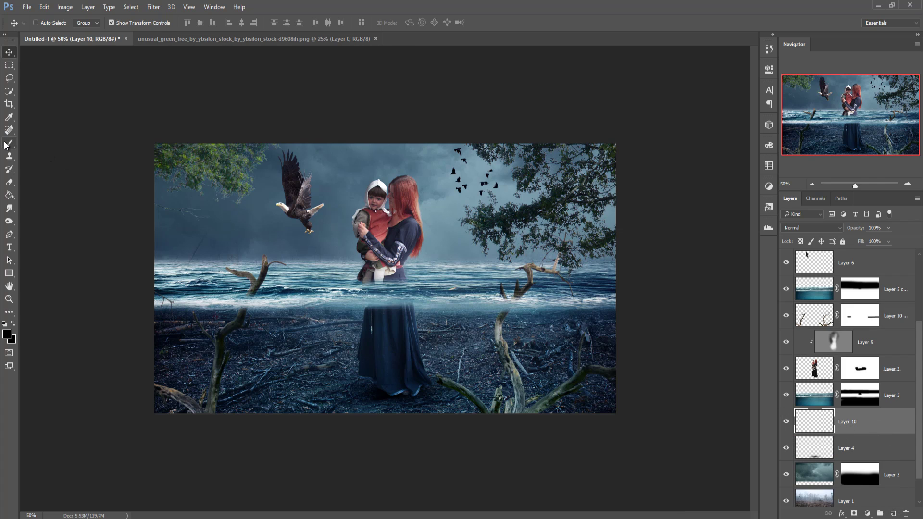
Step: Paint one soft white glow behind the woman and child on the new layer with a white brush enlarged to 500 px
{"action": "left_click", "coordinate": [9, 143]}
{"action": "left_click", "coordinate": [8, 335]}
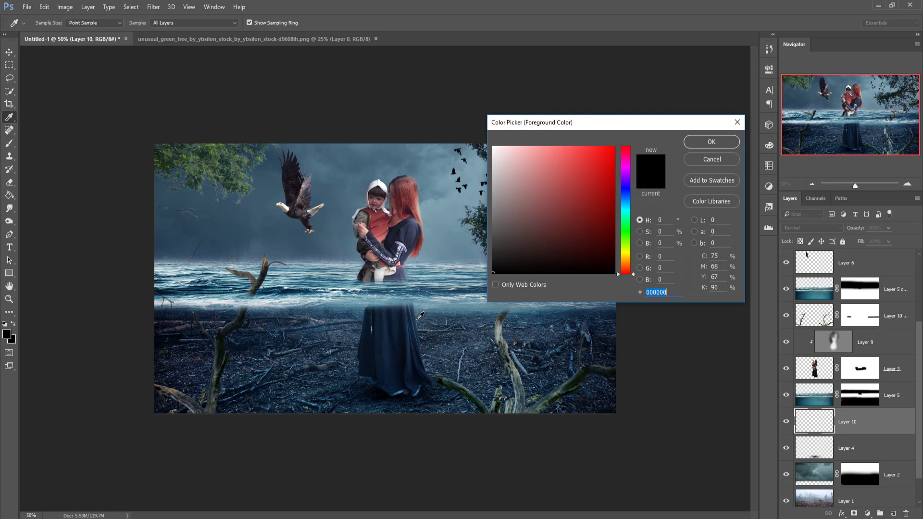
{"action": "left_click", "coordinate": [494, 147]}
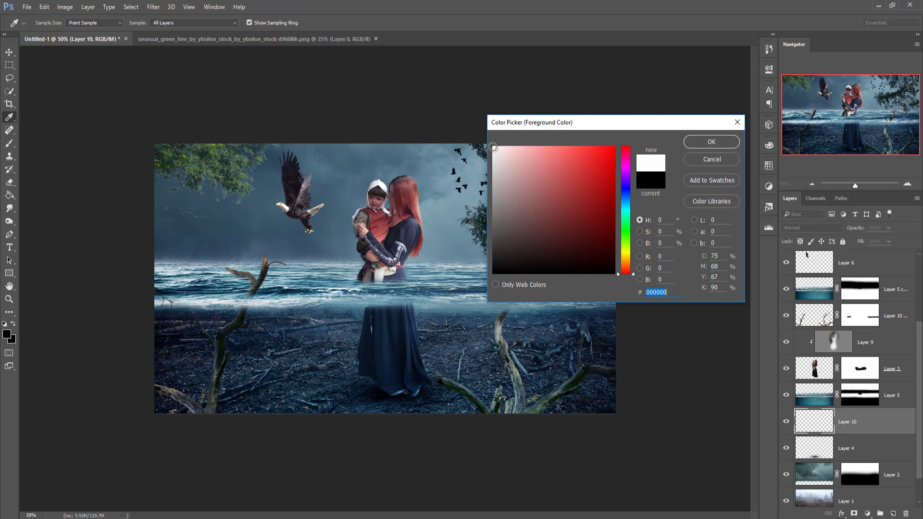
{"action": "left_click", "coordinate": [706, 142]}
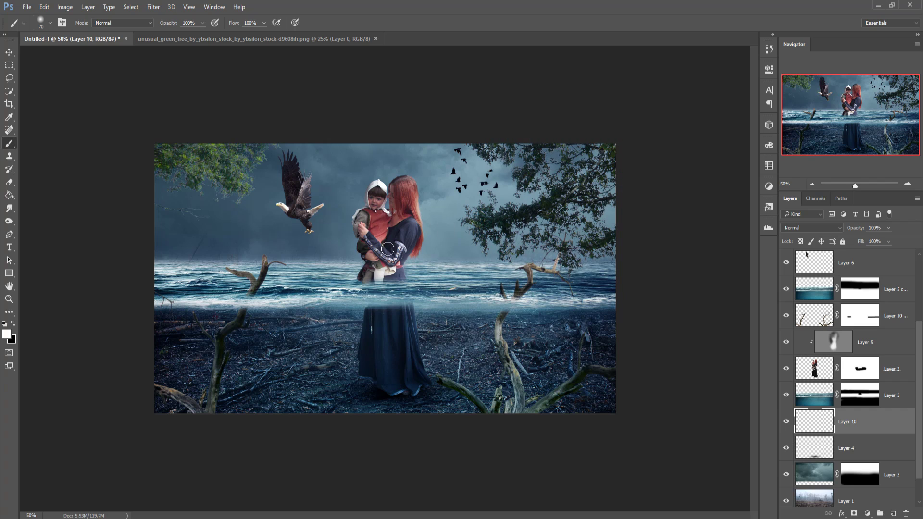
{"action": "key", "text": "bracketright"}
{"action": "key", "text": "bracketright"}
{"action": "key", "text": "bracketright"}
{"action": "key", "text": "bracketright"}
{"action": "key", "text": "bracketright"}
{"action": "key", "text": "bracketright"}
{"action": "key", "text": "bracketright"}
{"action": "key", "text": "bracketright"}
{"action": "key", "text": "bracketright"}
{"action": "key", "text": "bracketright"}
{"action": "left_click", "coordinate": [385, 252]}
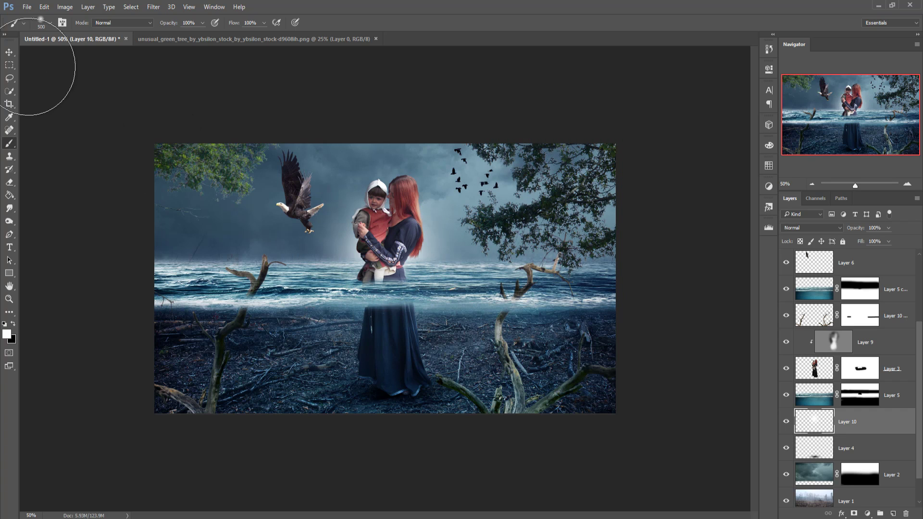
Step: Free-transform the white glow to about 117% width and 114% height, extending it around the figures
{"action": "left_click", "coordinate": [10, 53]}
{"action": "key", "text": "ctrl+t"}
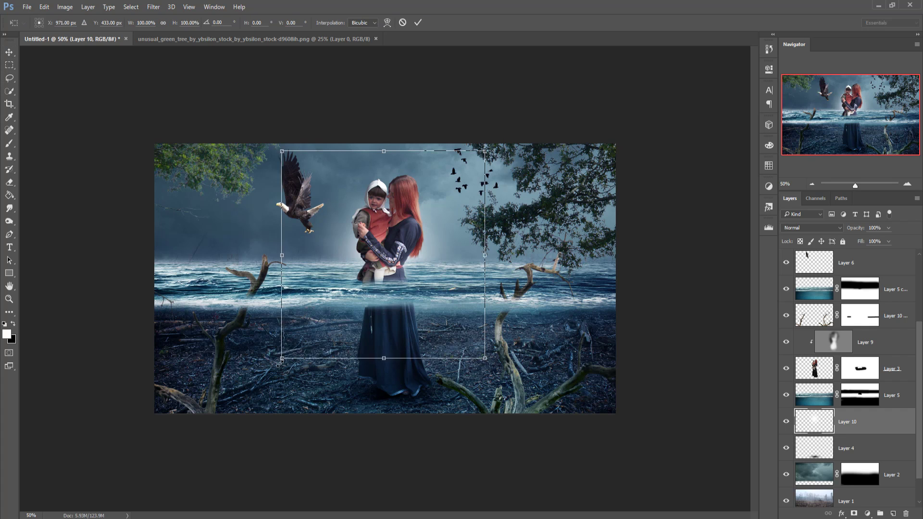
{"action": "left_click_drag", "start_coordinate": [289, 391], "coordinate": [312, 378]}
{"action": "left_click_drag", "start_coordinate": [484, 373], "coordinate": [503, 380]}
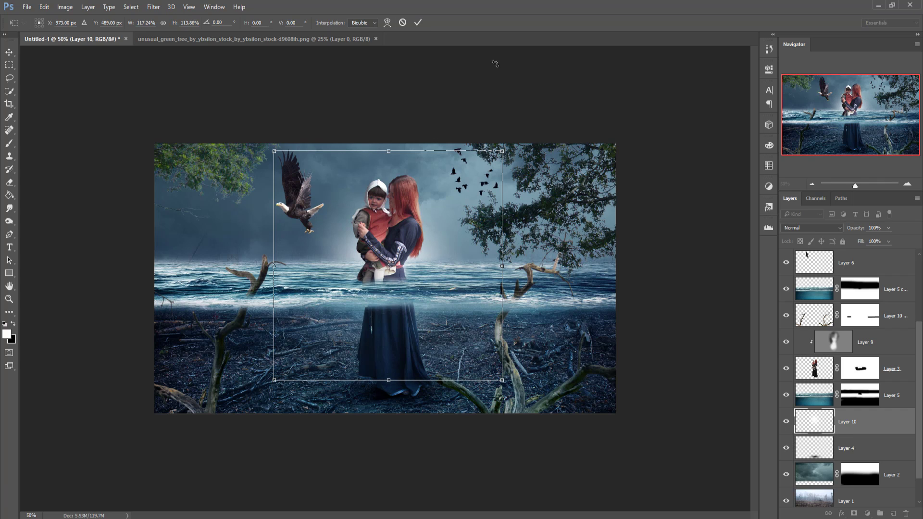
{"action": "left_click", "coordinate": [418, 22]}
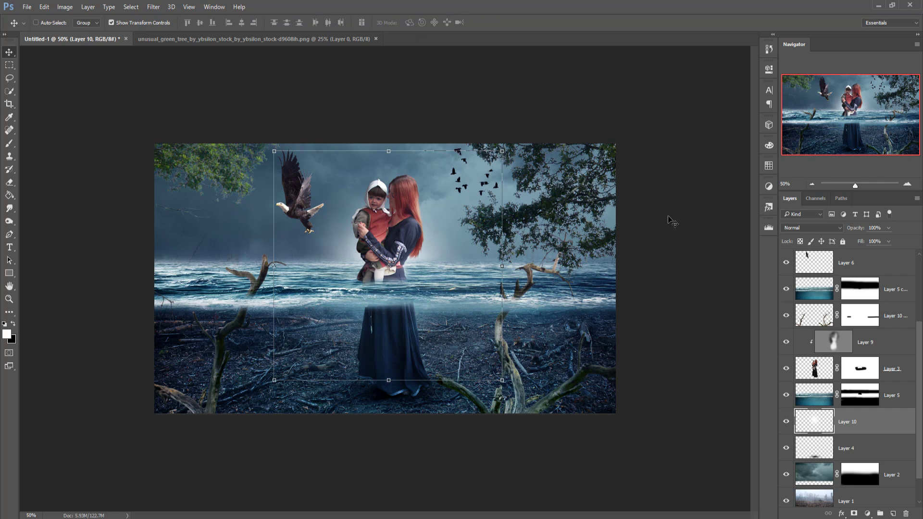
Step: Stamp all visible layers into a new merged layer above the Color Balance adjustment layer
{"action": "scroll", "coordinate": [881, 337], "scroll_direction": "up", "scroll_amount": 4}
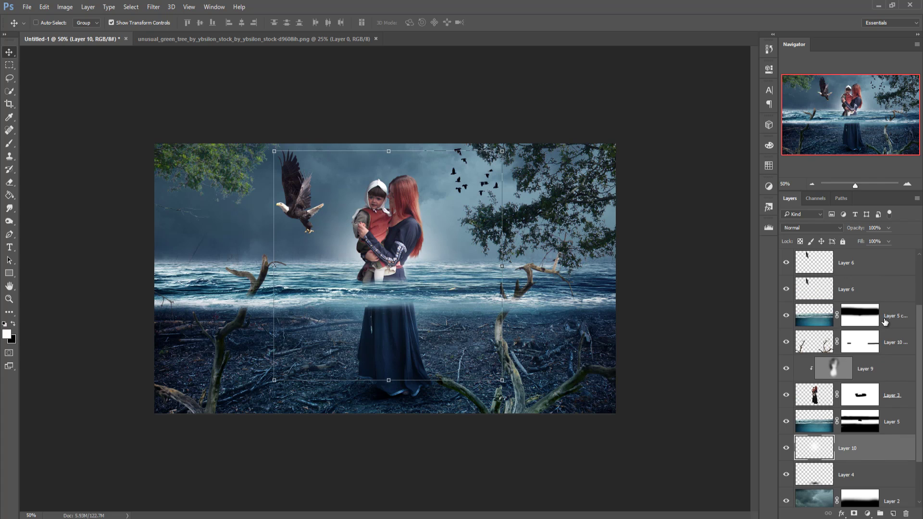
{"action": "left_click", "coordinate": [894, 264]}
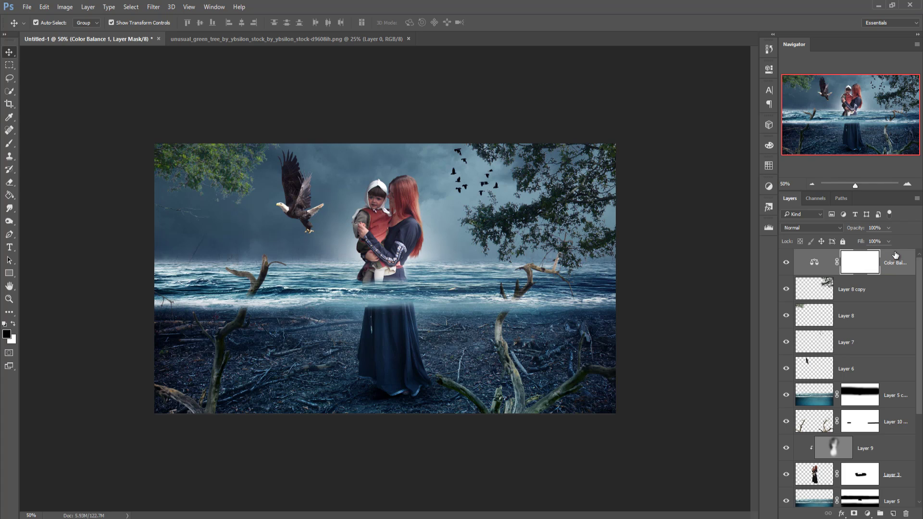
{"action": "key", "text": "ctrl+shift+alt+e"}
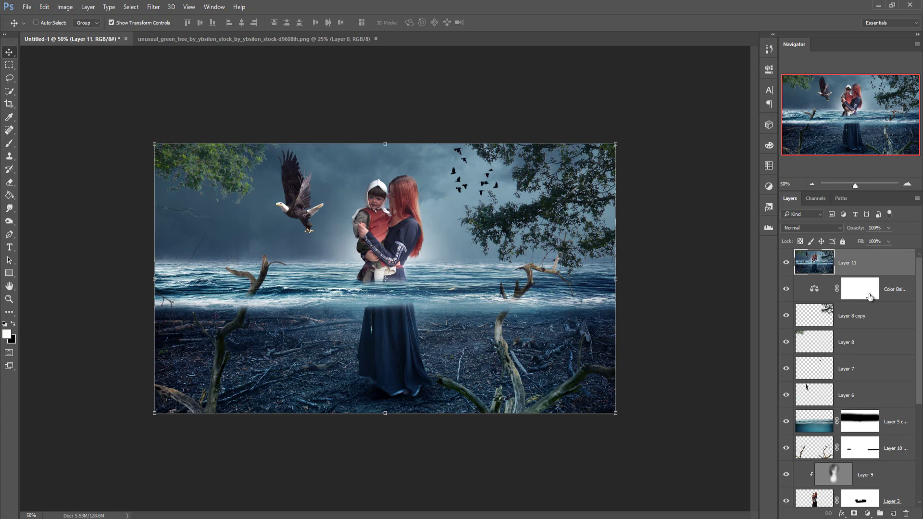
Step: Duplicate the merged Layer 11 as Layer 11 copy
{"action": "scroll", "coordinate": [846, 476], "scroll_direction": "down", "scroll_amount": 3}
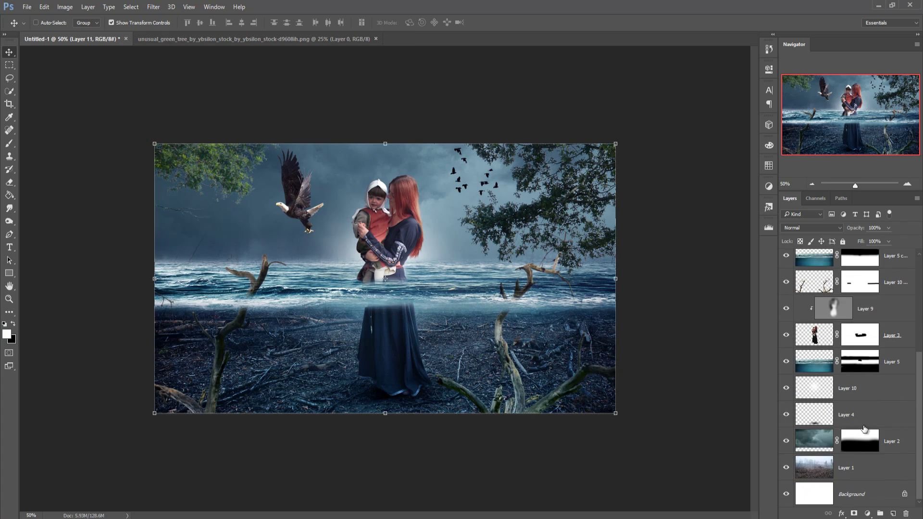
{"action": "scroll", "coordinate": [860, 433], "scroll_direction": "up", "scroll_amount": 3}
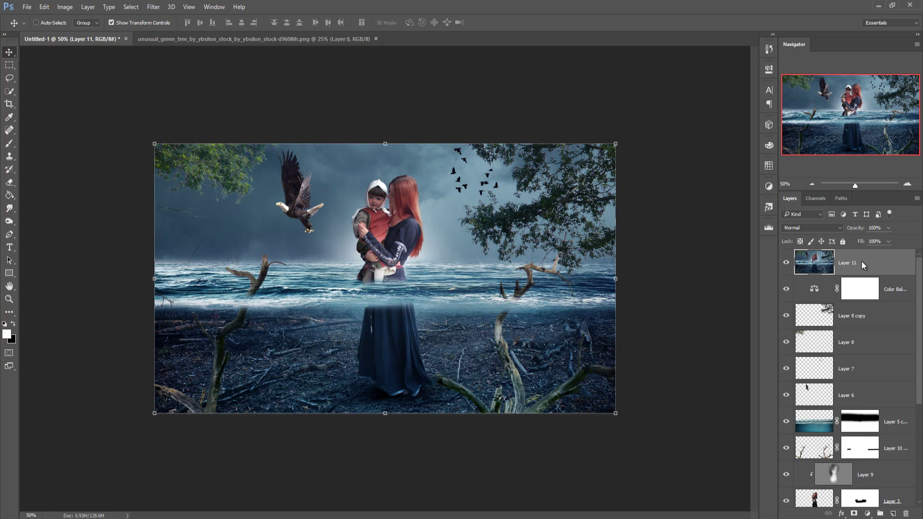
{"action": "right_click", "coordinate": [862, 261]}
{"action": "left_click", "coordinate": [762, 108]}
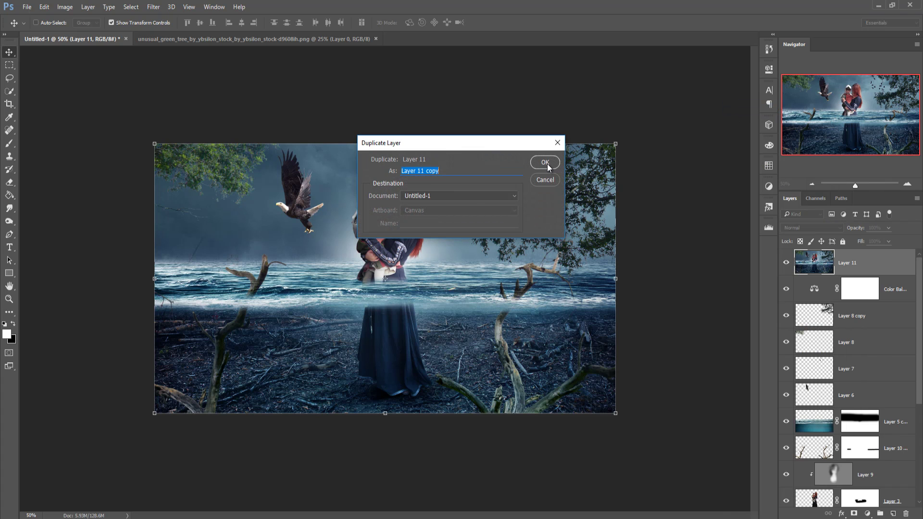
{"action": "left_click", "coordinate": [546, 163]}
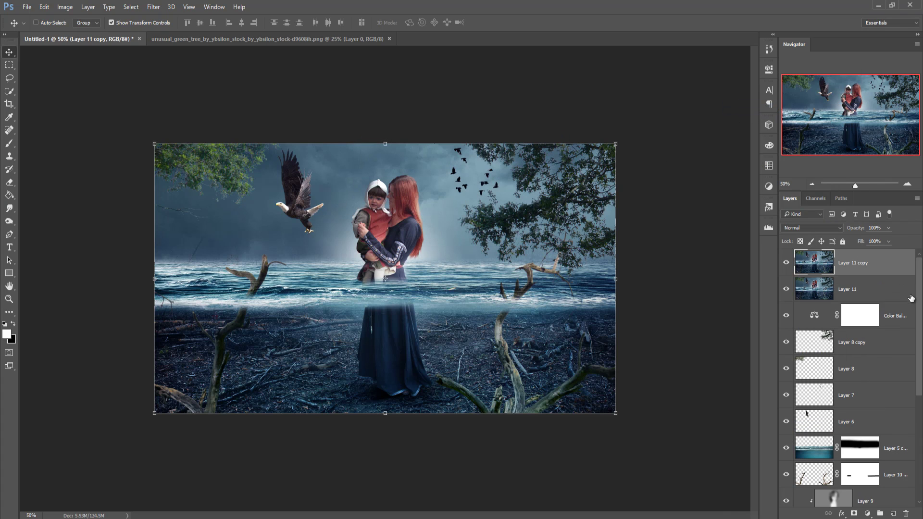
Step: Open the Camera Raw filter on Layer 11 copy and set exposure to +0.10 and saturation to +17
{"action": "left_click", "coordinate": [153, 7]}
{"action": "left_click", "coordinate": [165, 66]}
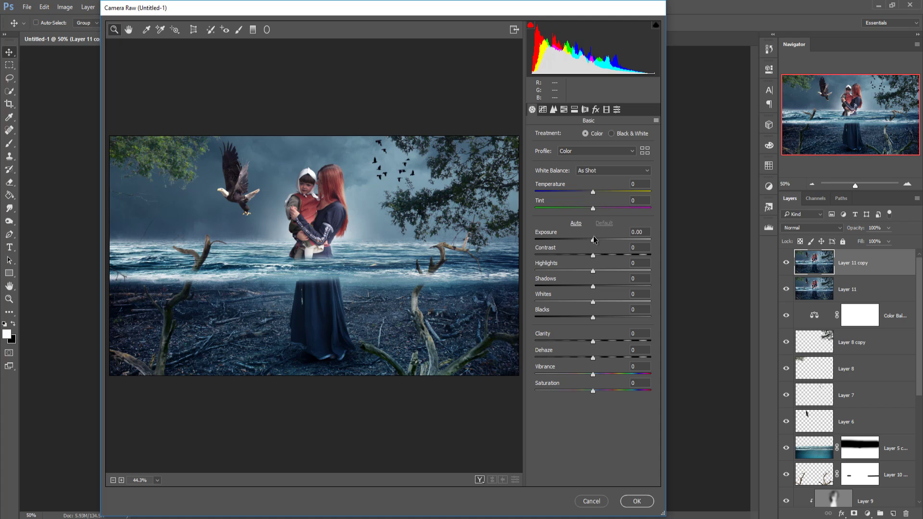
{"action": "left_click_drag", "start_coordinate": [594, 240], "coordinate": [595, 240]}
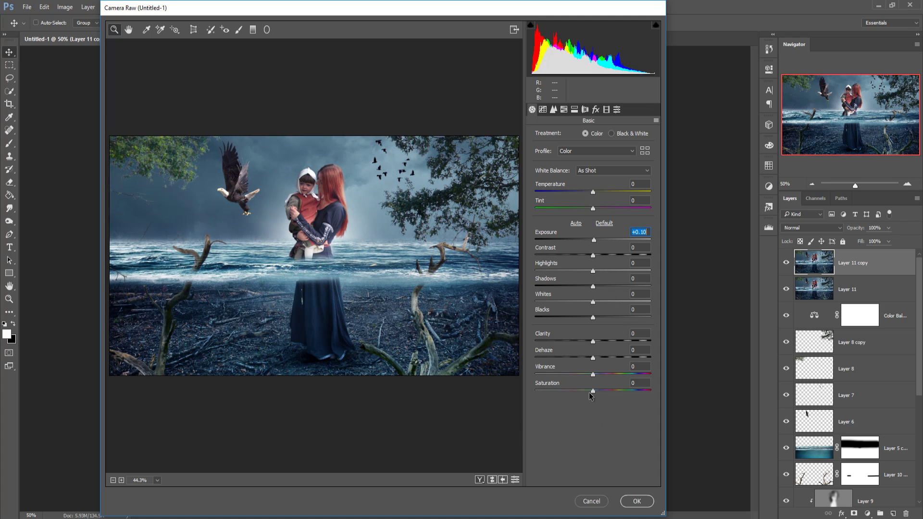
{"action": "left_click_drag", "start_coordinate": [593, 391], "coordinate": [602, 393]}
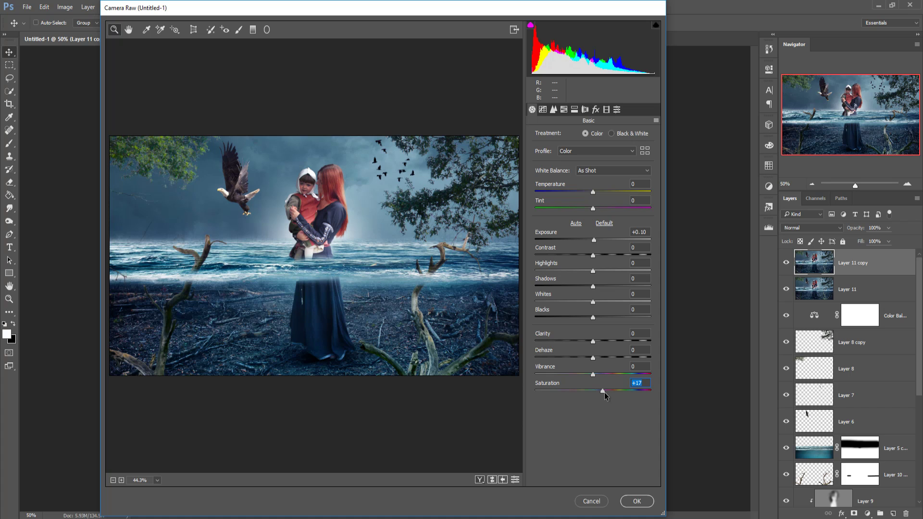
Step: Set the Camera Raw post-crop vignetting amount to about -23 and raise the sharpening amount slightly
{"action": "left_click", "coordinate": [595, 110]}
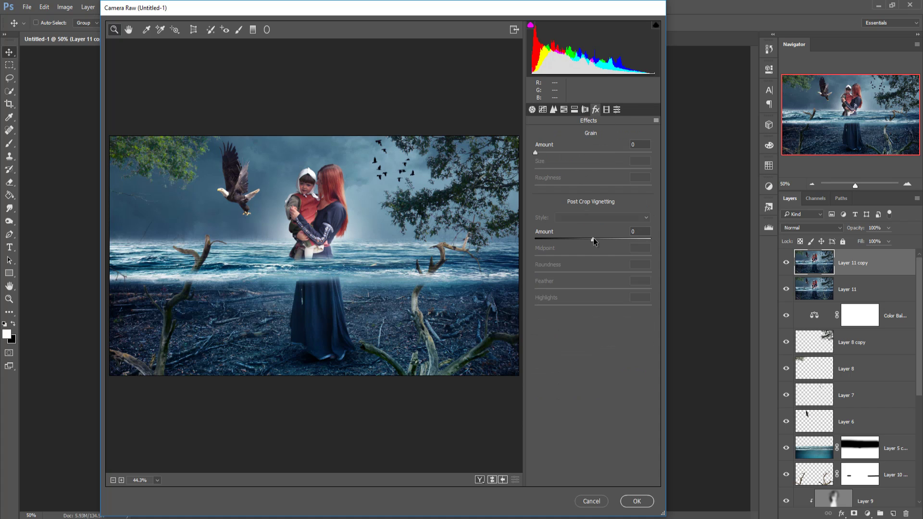
{"action": "left_click_drag", "start_coordinate": [593, 238], "coordinate": [580, 238]}
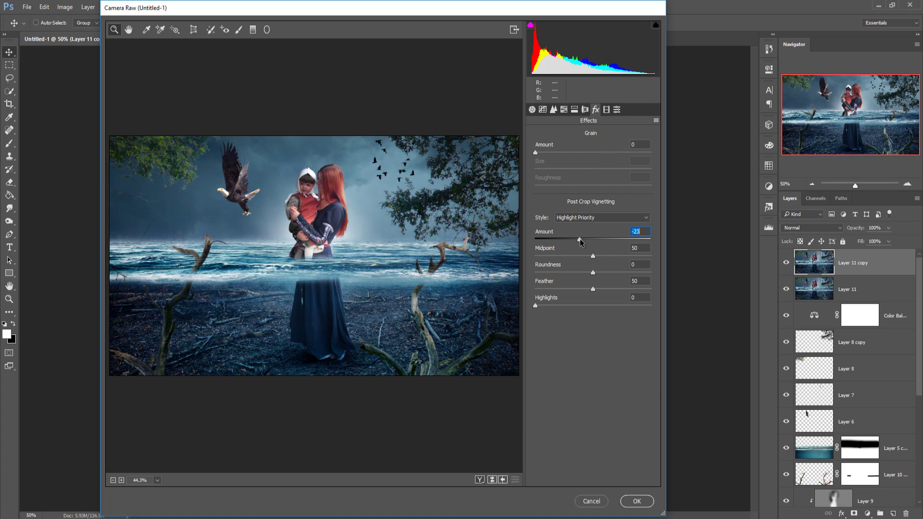
{"action": "left_click_drag", "start_coordinate": [578, 238], "coordinate": [580, 238]}
{"action": "left_click", "coordinate": [553, 109]}
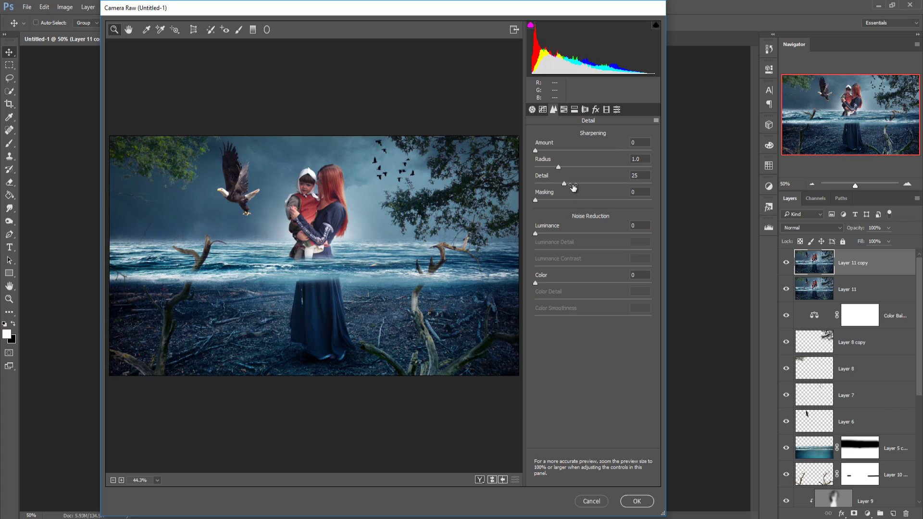
{"action": "left_click_drag", "start_coordinate": [537, 152], "coordinate": [552, 154]}
Step: Split-tone the highlights with hue 50, saturation 14 and the shadows with hue 203, saturation 13, and apply the Camera Raw filter
{"action": "left_click", "coordinate": [574, 109]}
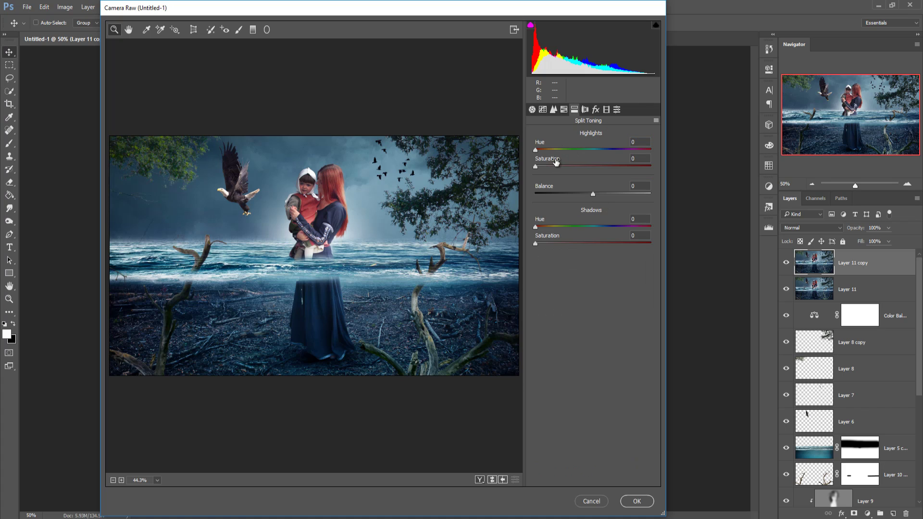
{"action": "left_click_drag", "start_coordinate": [536, 152], "coordinate": [551, 169]}
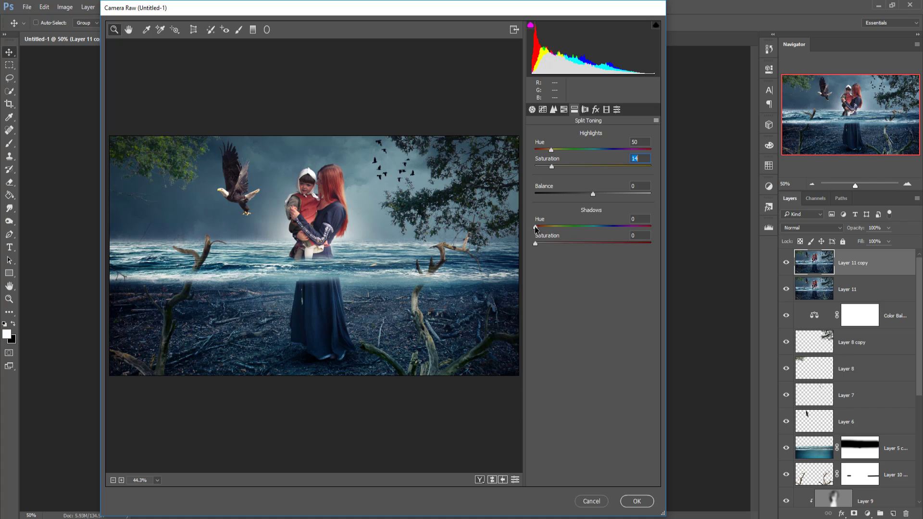
{"action": "left_click_drag", "start_coordinate": [535, 227], "coordinate": [605, 230]}
{"action": "left_click_drag", "start_coordinate": [535, 243], "coordinate": [547, 243]}
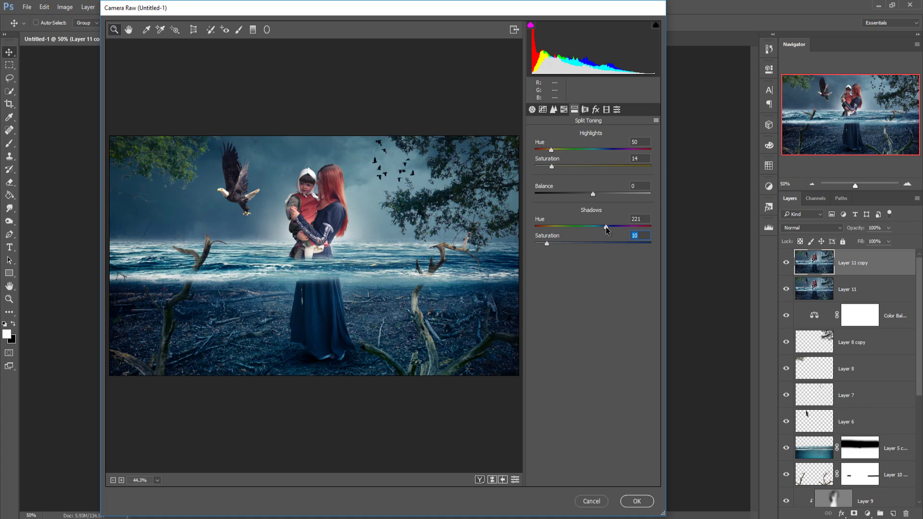
{"action": "left_click_drag", "start_coordinate": [606, 227], "coordinate": [600, 226]}
{"action": "left_click_drag", "start_coordinate": [547, 243], "coordinate": [550, 243]}
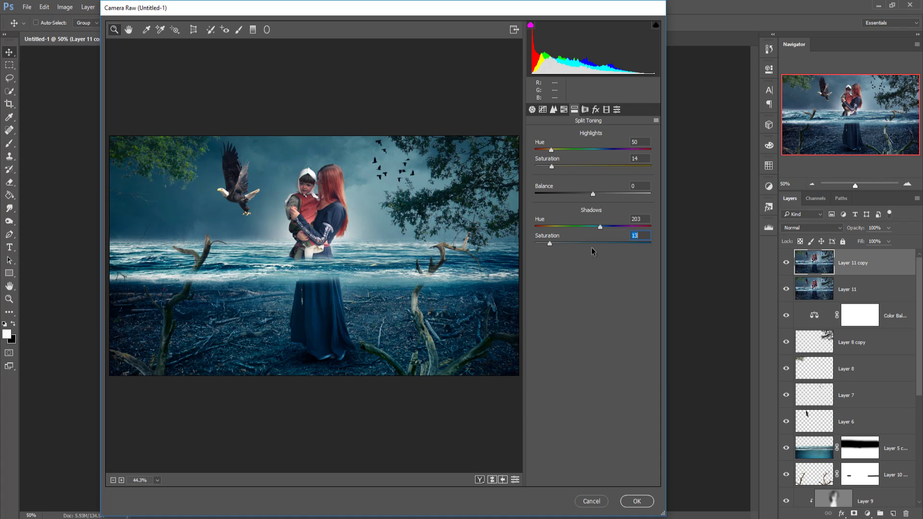
{"action": "left_click", "coordinate": [638, 501]}
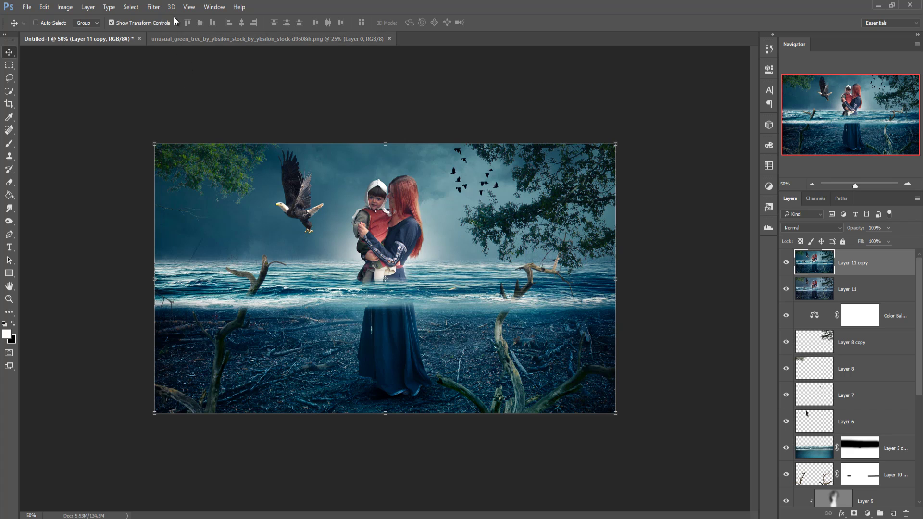
Step: Open Color Efex Pro 4 on Layer 11 copy, try Cross Processing method B02 and raise its shadows to about 21%
{"action": "left_click", "coordinate": [152, 7]}
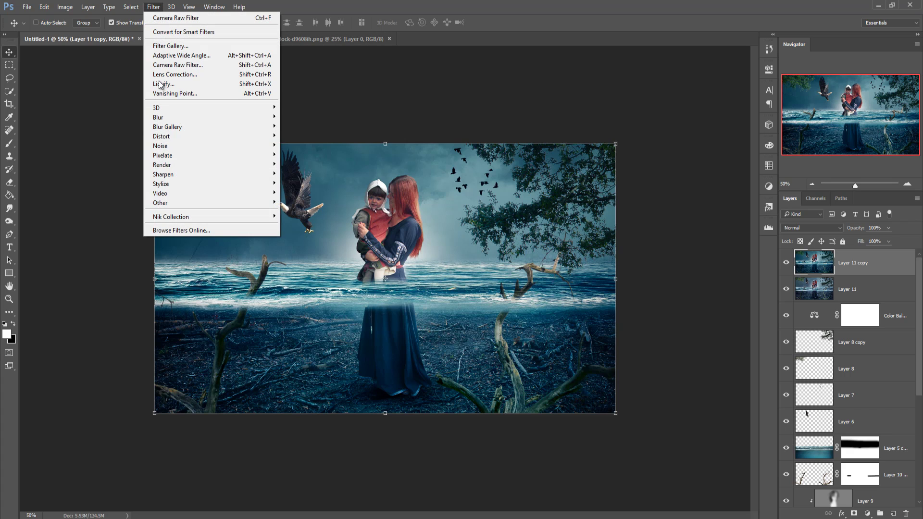
{"action": "mouse_move", "coordinate": [171, 216]}
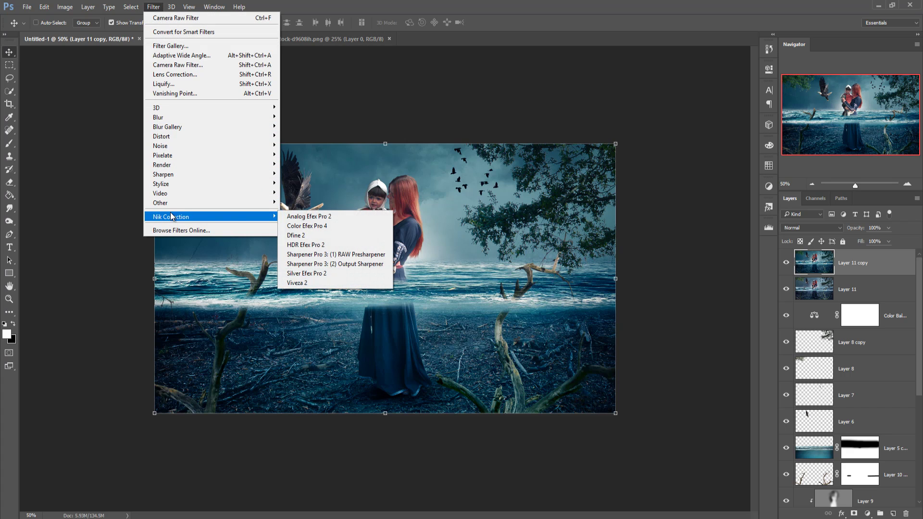
{"action": "left_click", "coordinate": [326, 230]}
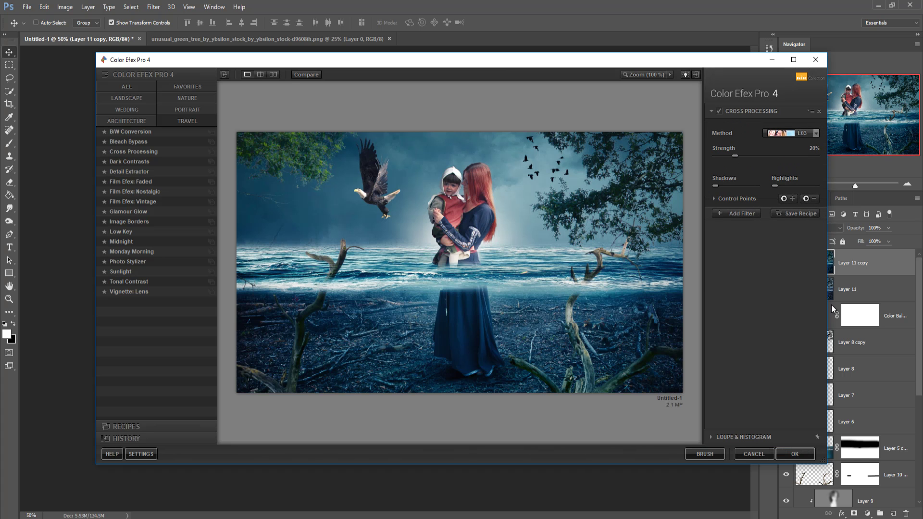
{"action": "left_click", "coordinate": [813, 134]}
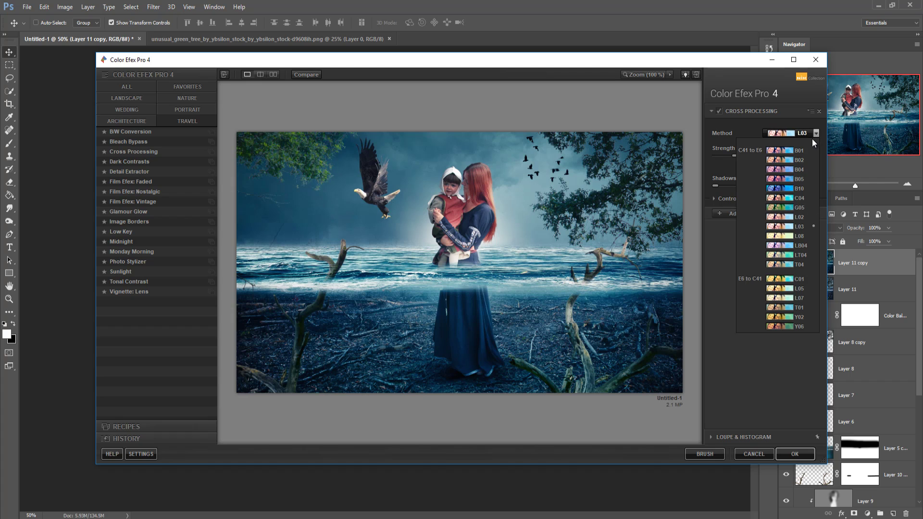
{"action": "left_click", "coordinate": [803, 160]}
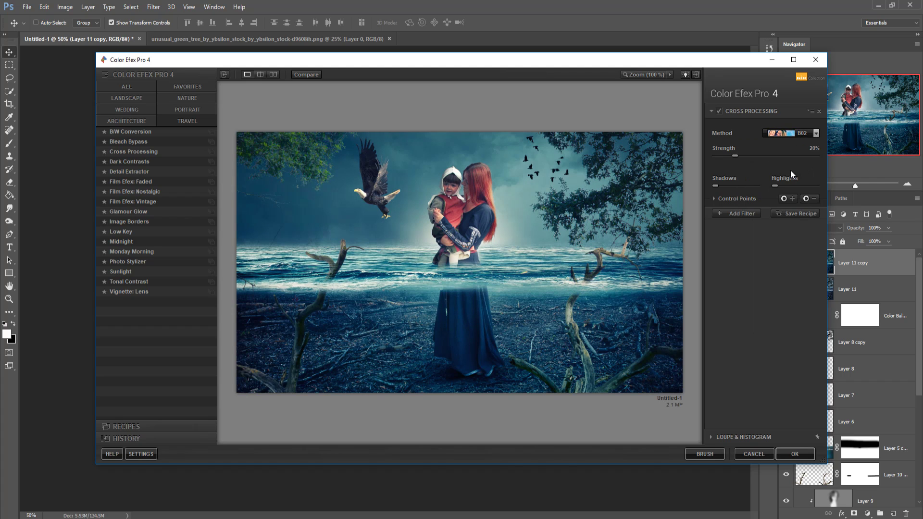
{"action": "left_click_drag", "start_coordinate": [717, 186], "coordinate": [724, 184]}
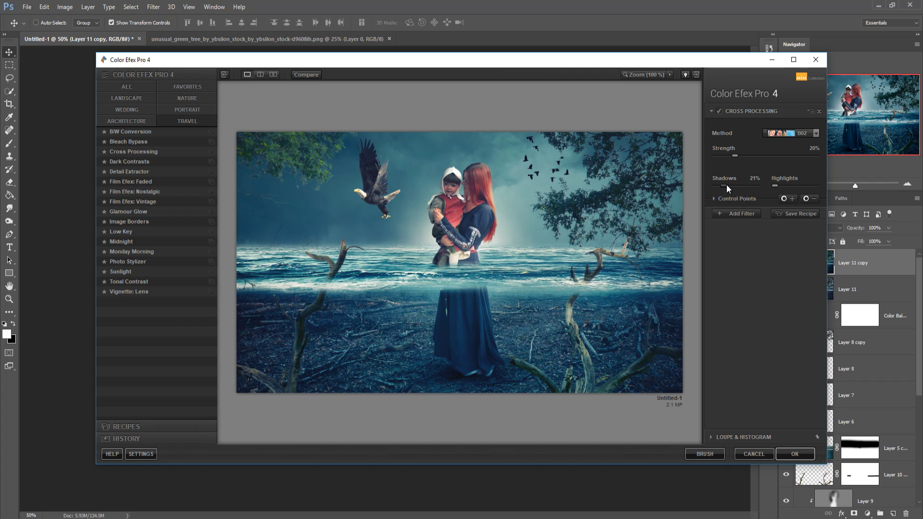
Step: Switch the Cross Processing method to L03, raise its strength slightly and apply the filter
{"action": "left_click", "coordinate": [818, 134]}
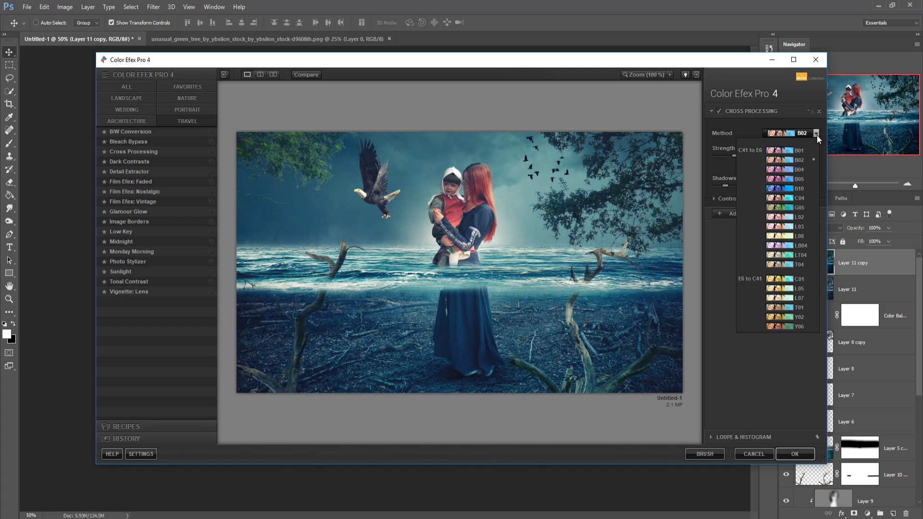
{"action": "left_click", "coordinate": [787, 227]}
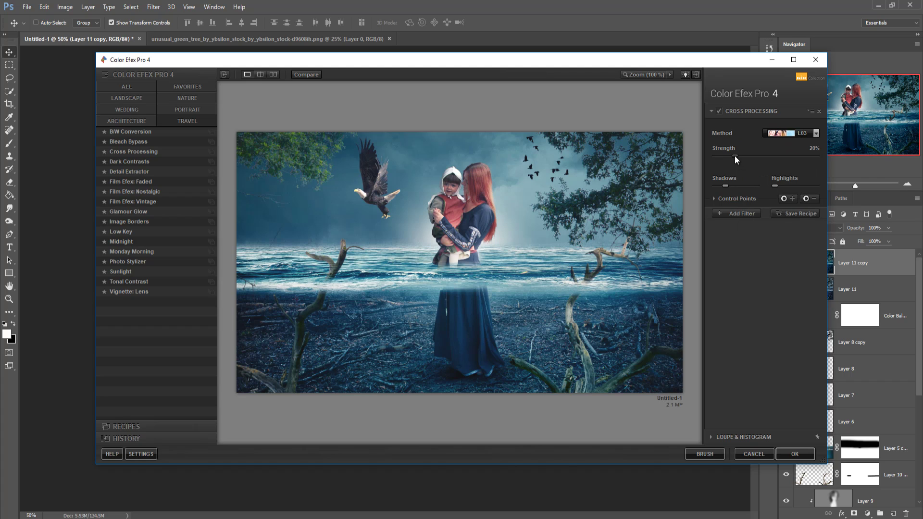
{"action": "left_click_drag", "start_coordinate": [735, 155], "coordinate": [740, 160]}
{"action": "mouse_move", "coordinate": [725, 185]}
{"action": "mouse_move", "coordinate": [774, 186]}
{"action": "left_click", "coordinate": [787, 455]}
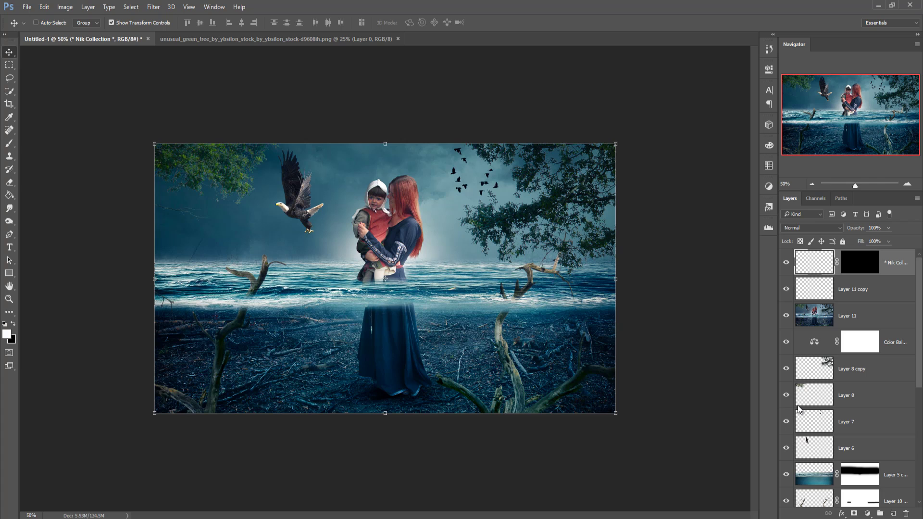